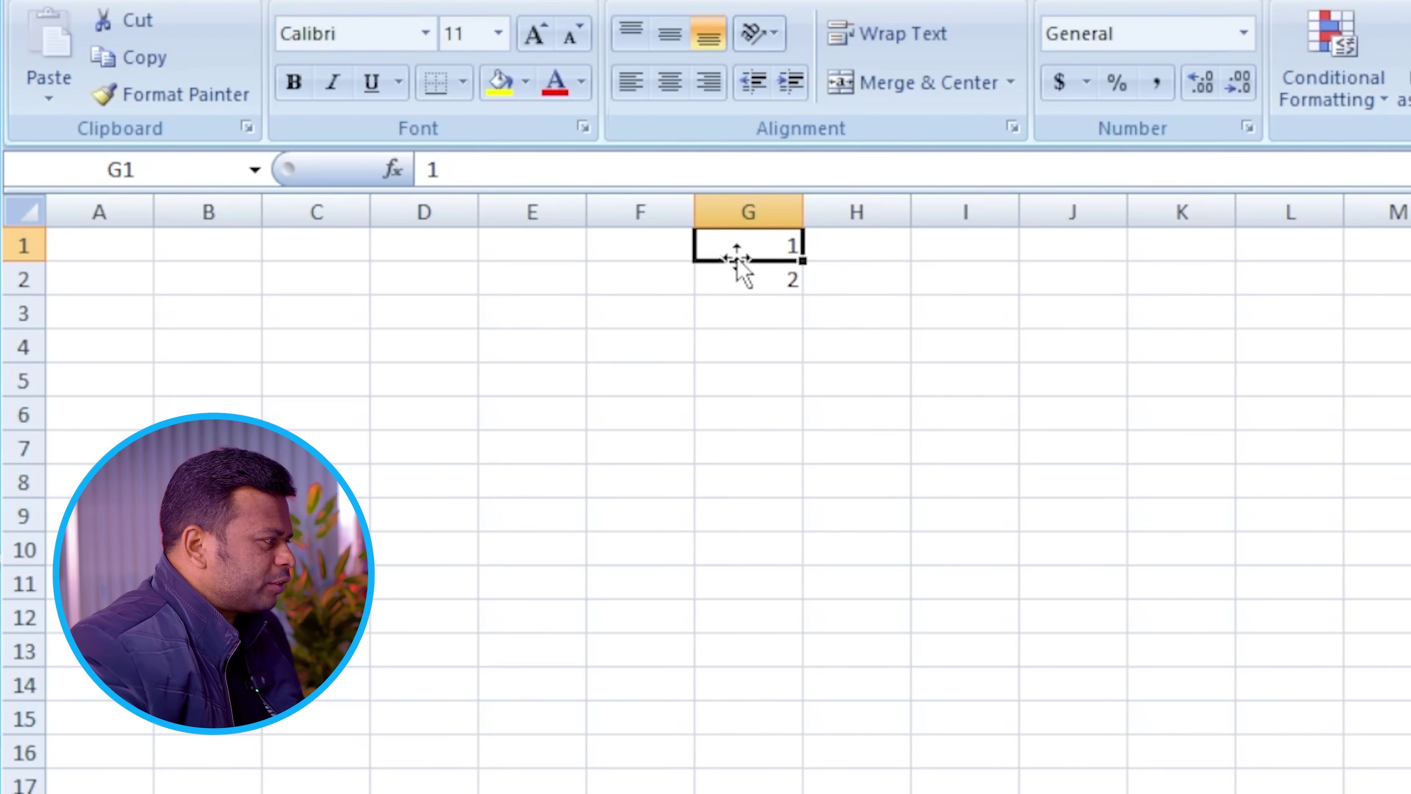
# Extend the number series 1, 2 from cells G1:G2 down column G.
pyautogui.moveTo(734, 246); pyautogui.dragTo(738, 276)
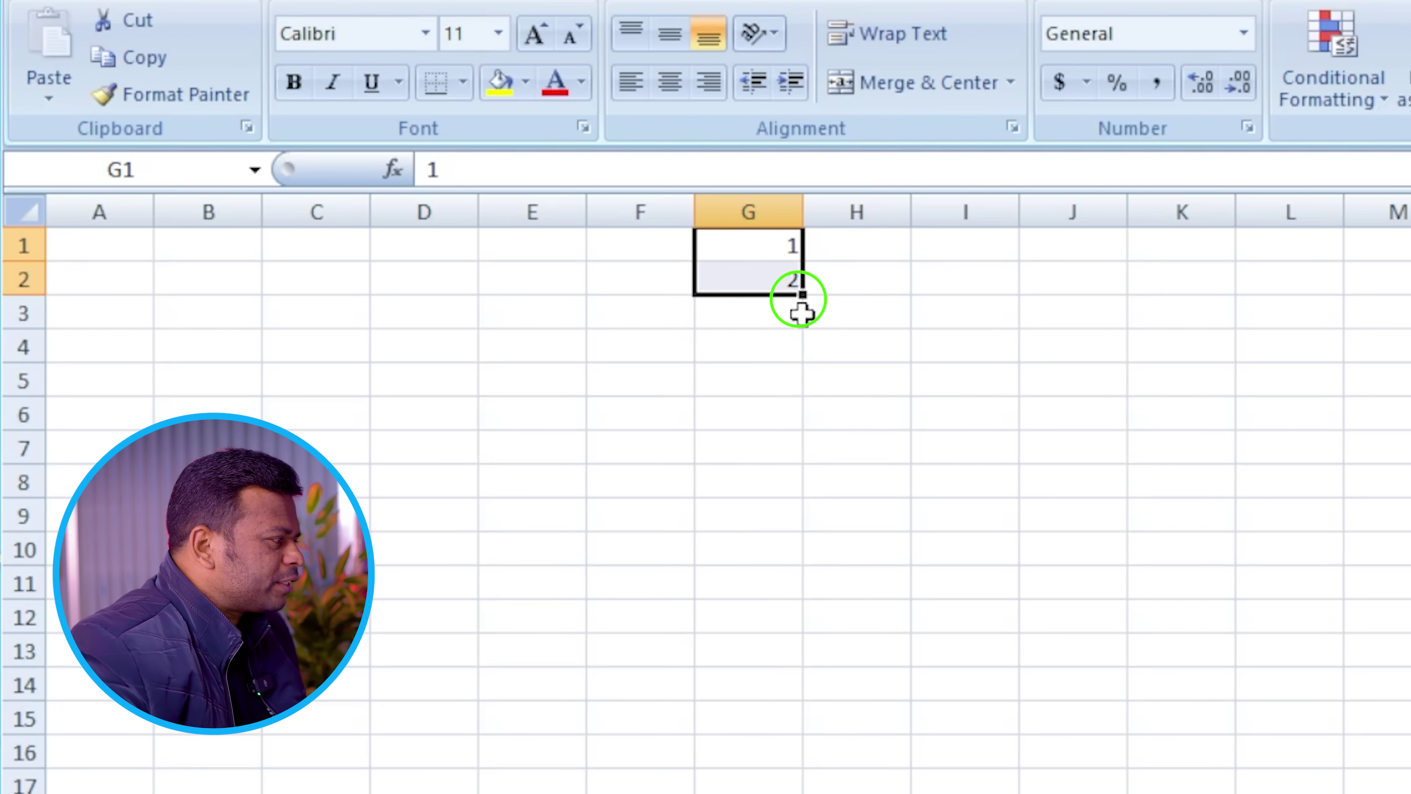
pyautogui.moveTo(803, 295); pyautogui.dragTo(803, 789)
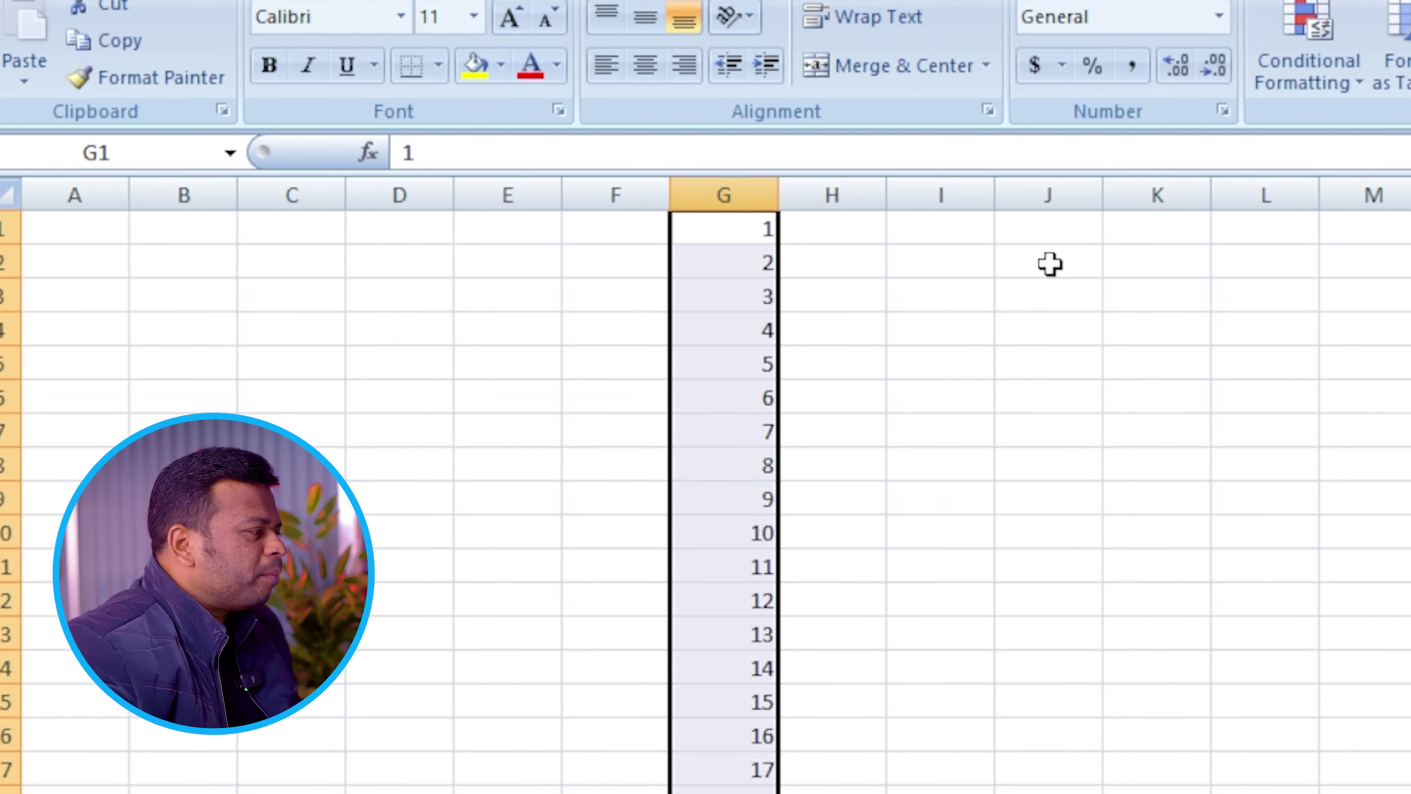
# Enter Sunday in cell J2 and fill the weekday names down column J.
pyautogui.click(1073, 281)
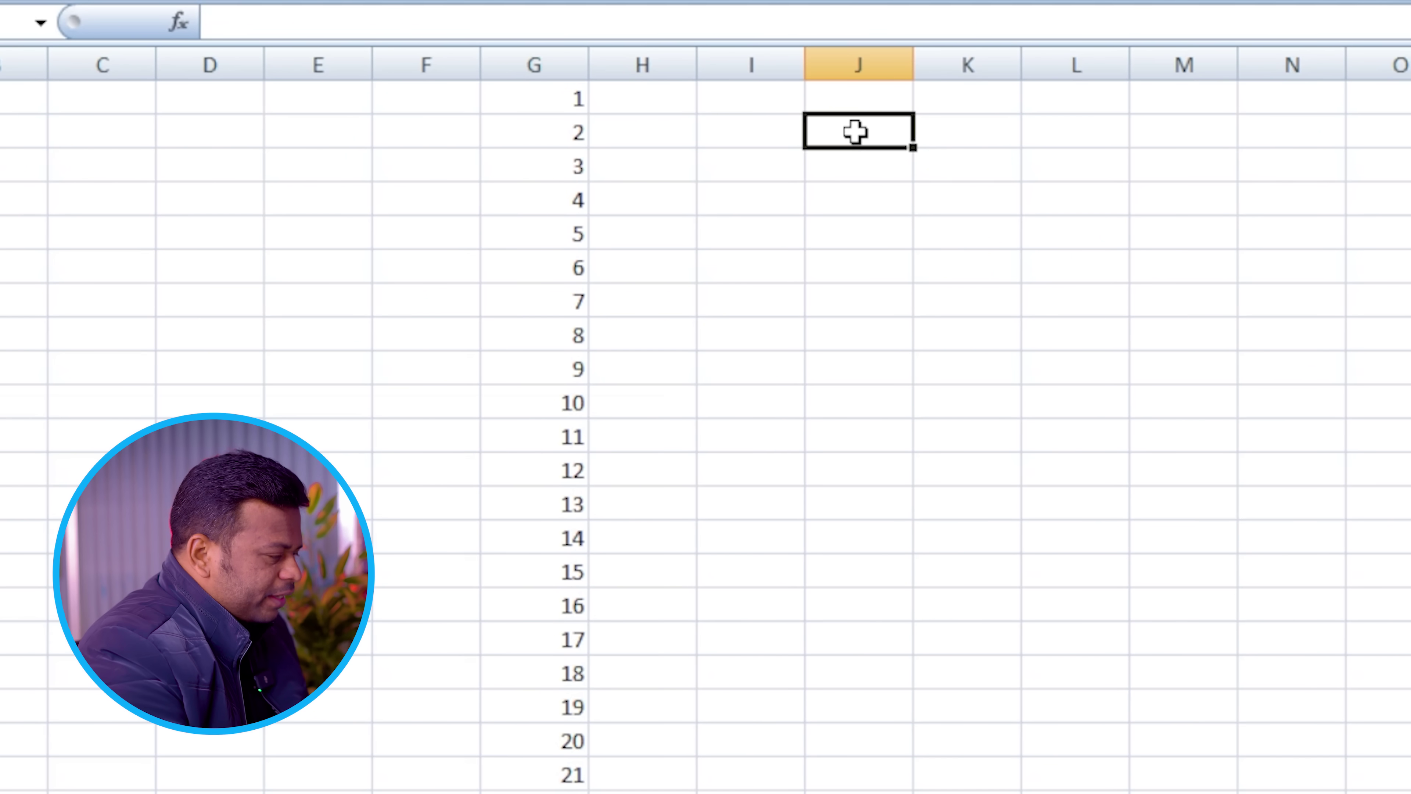
pyautogui.write('Sund')
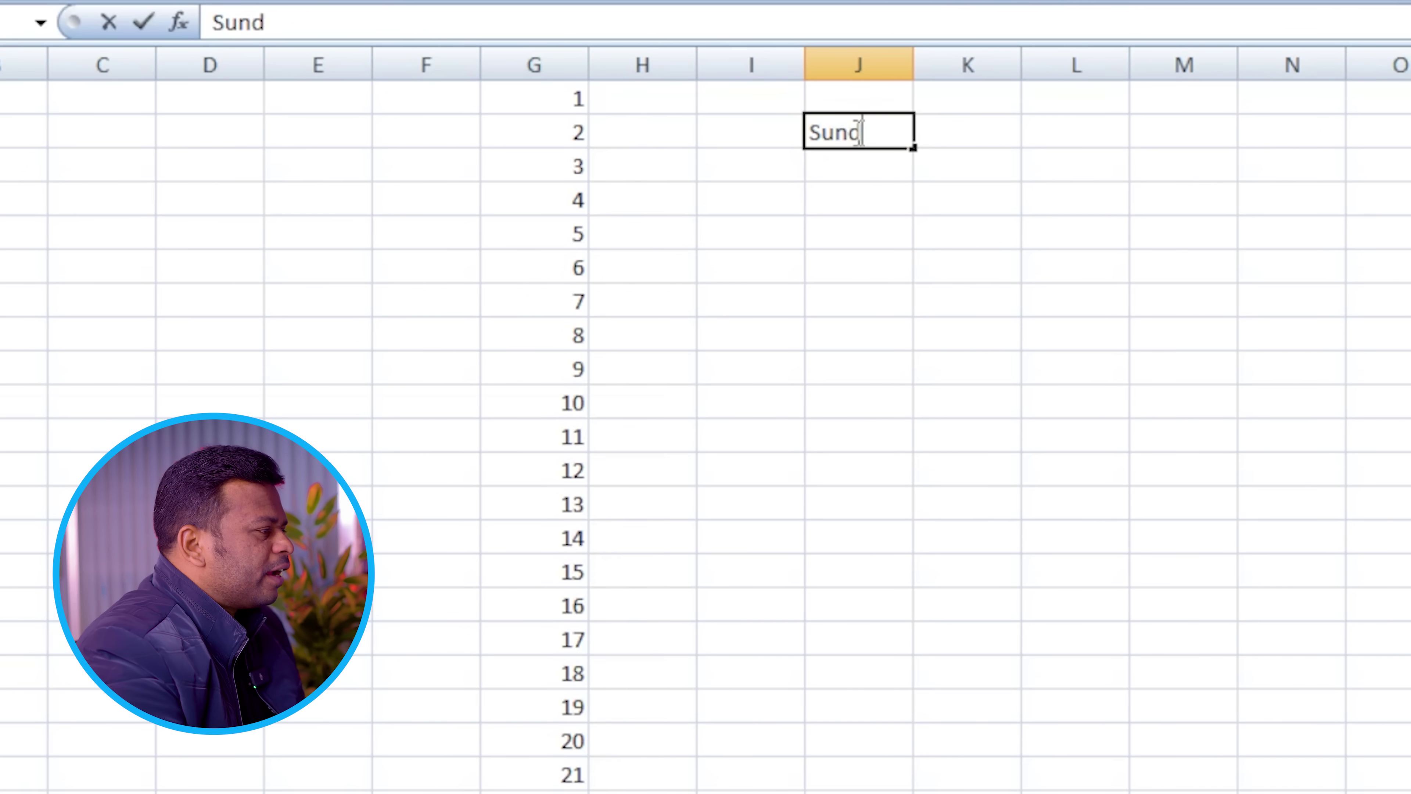
pyautogui.press('Return')
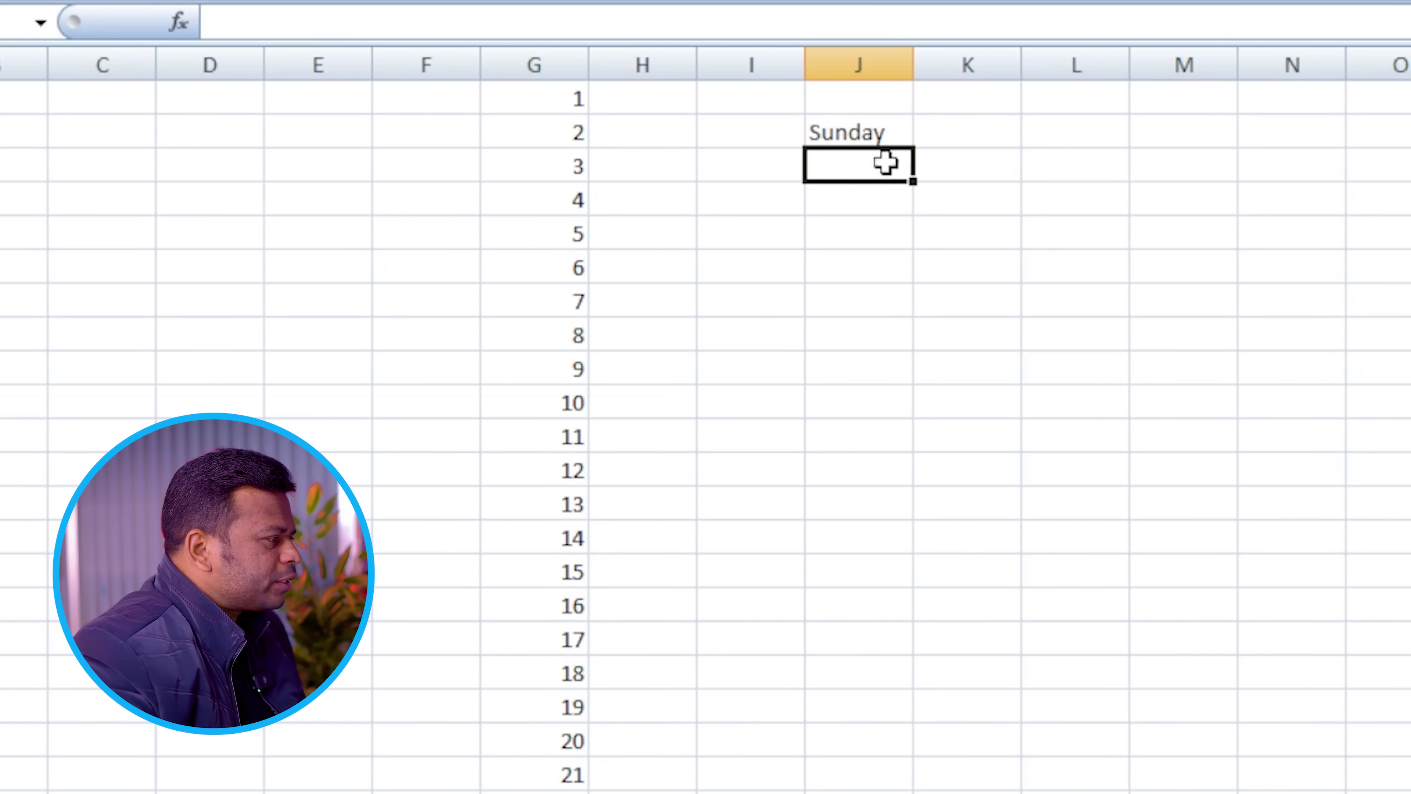
pyautogui.click(857, 132)
pyautogui.moveTo(914, 150); pyautogui.dragTo(875, 787)
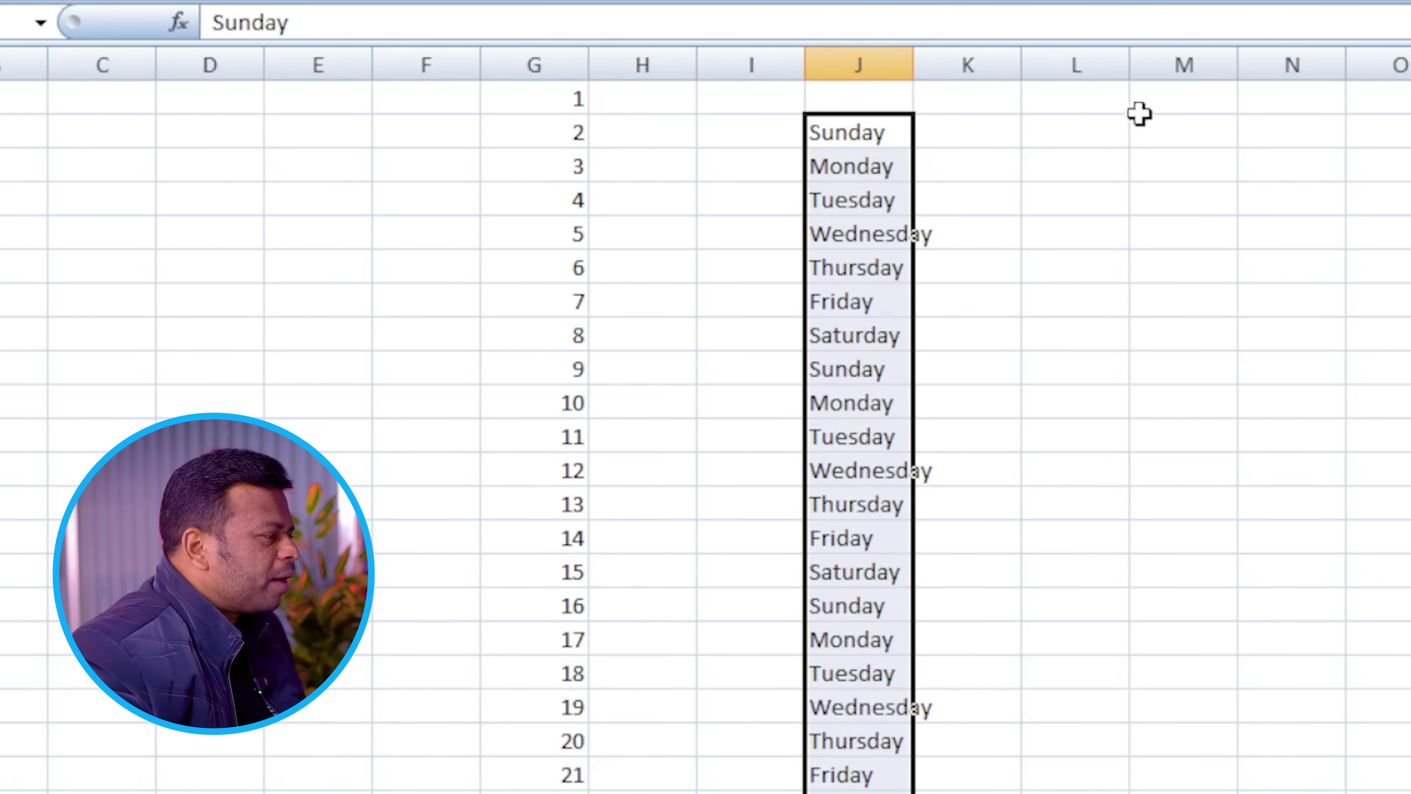
# Enter January in cell L2 and fill the month names down column L.
pyautogui.click(1072, 135)
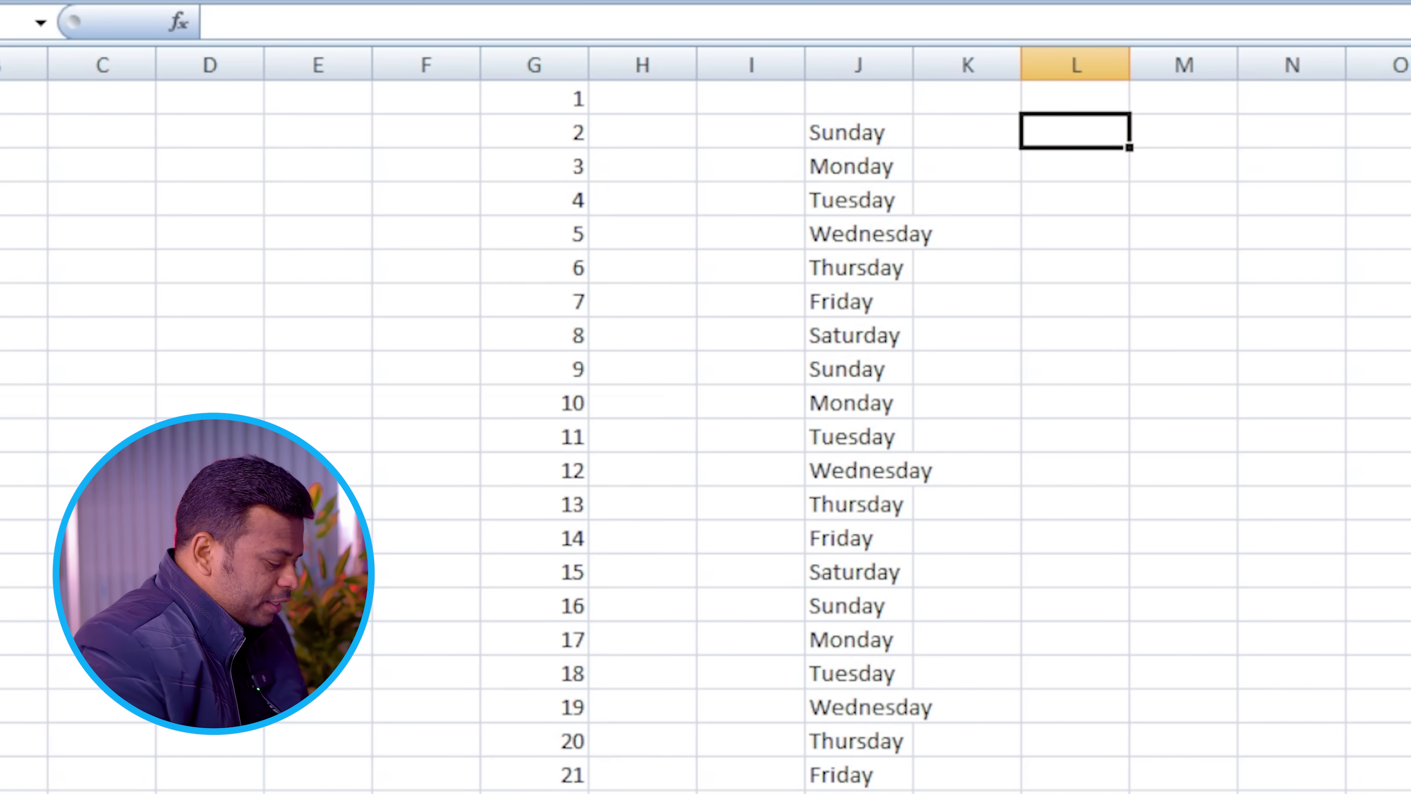
pyautogui.write('January')
pyautogui.press('Return')
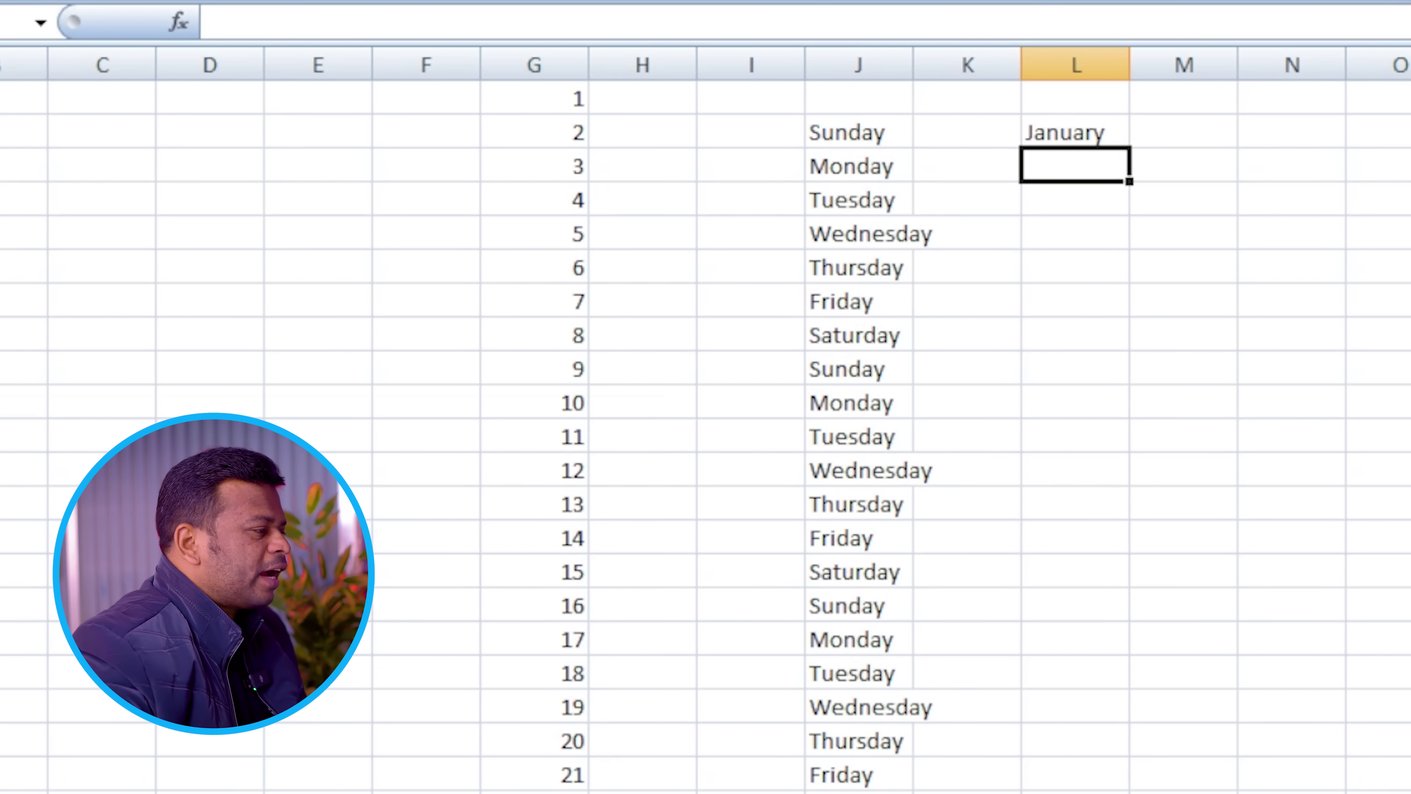
pyautogui.click(1087, 133)
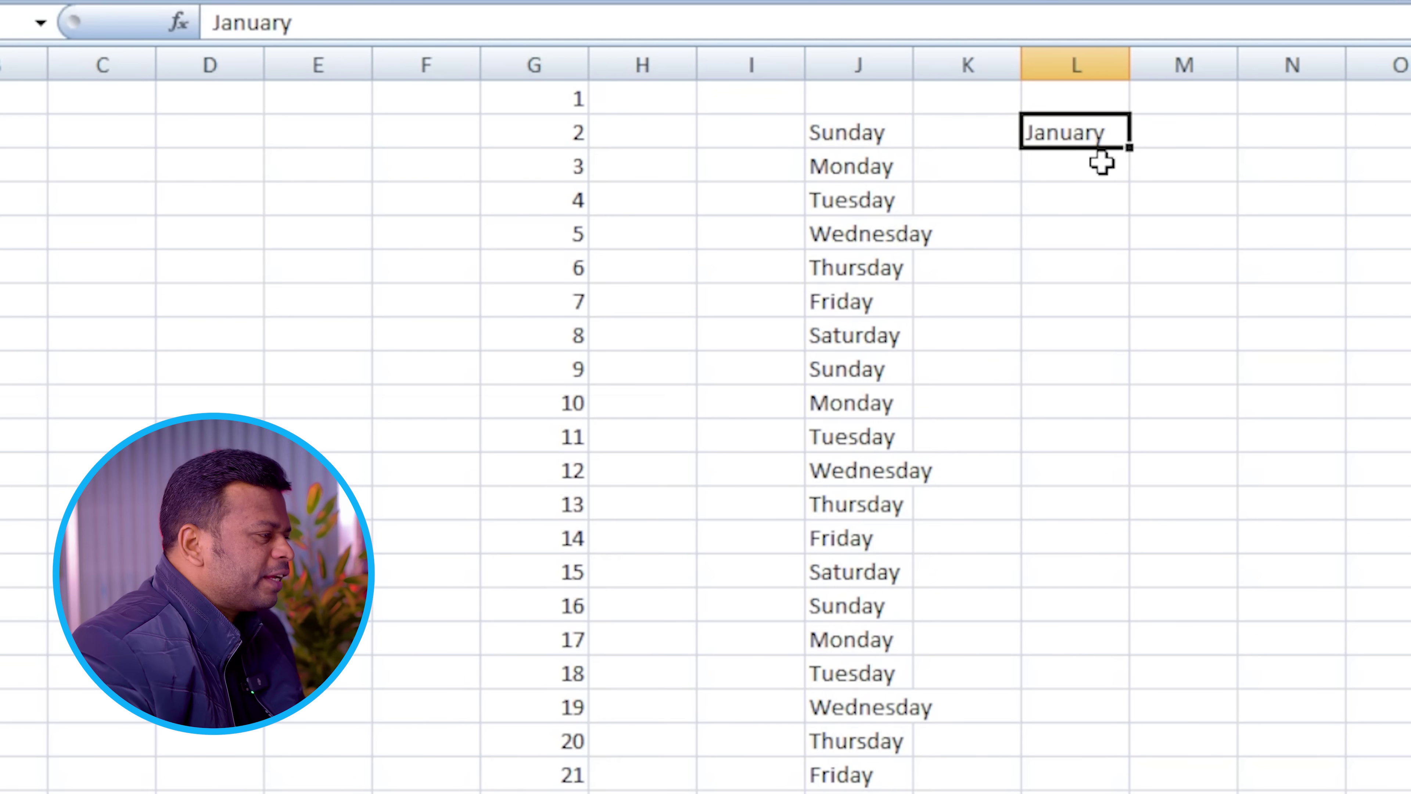
pyautogui.moveTo(1129, 150); pyautogui.dragTo(1138, 791)
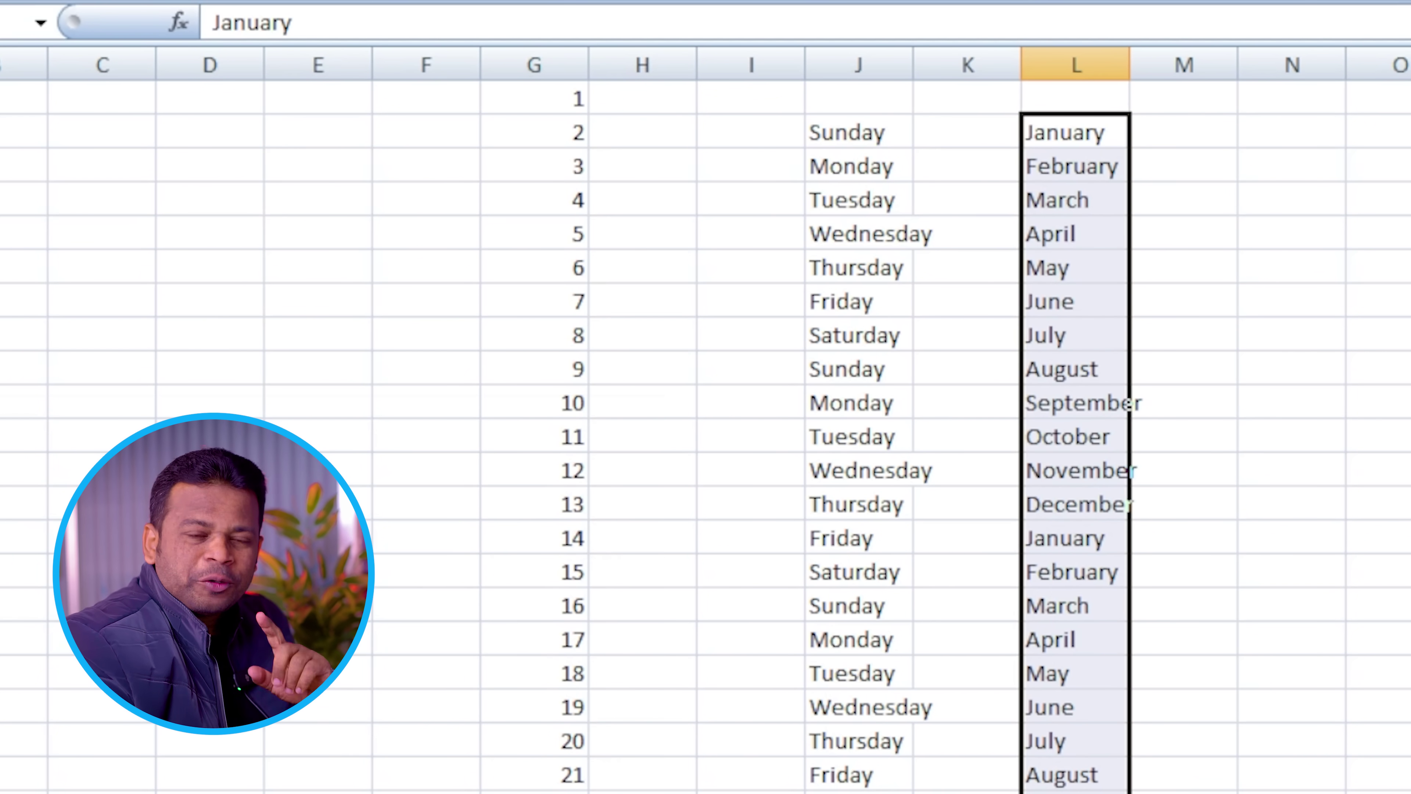
# Enter 2024 and 2025 in cells N2 and N3 and extend the year series down column N.
pyautogui.click(1285, 138)
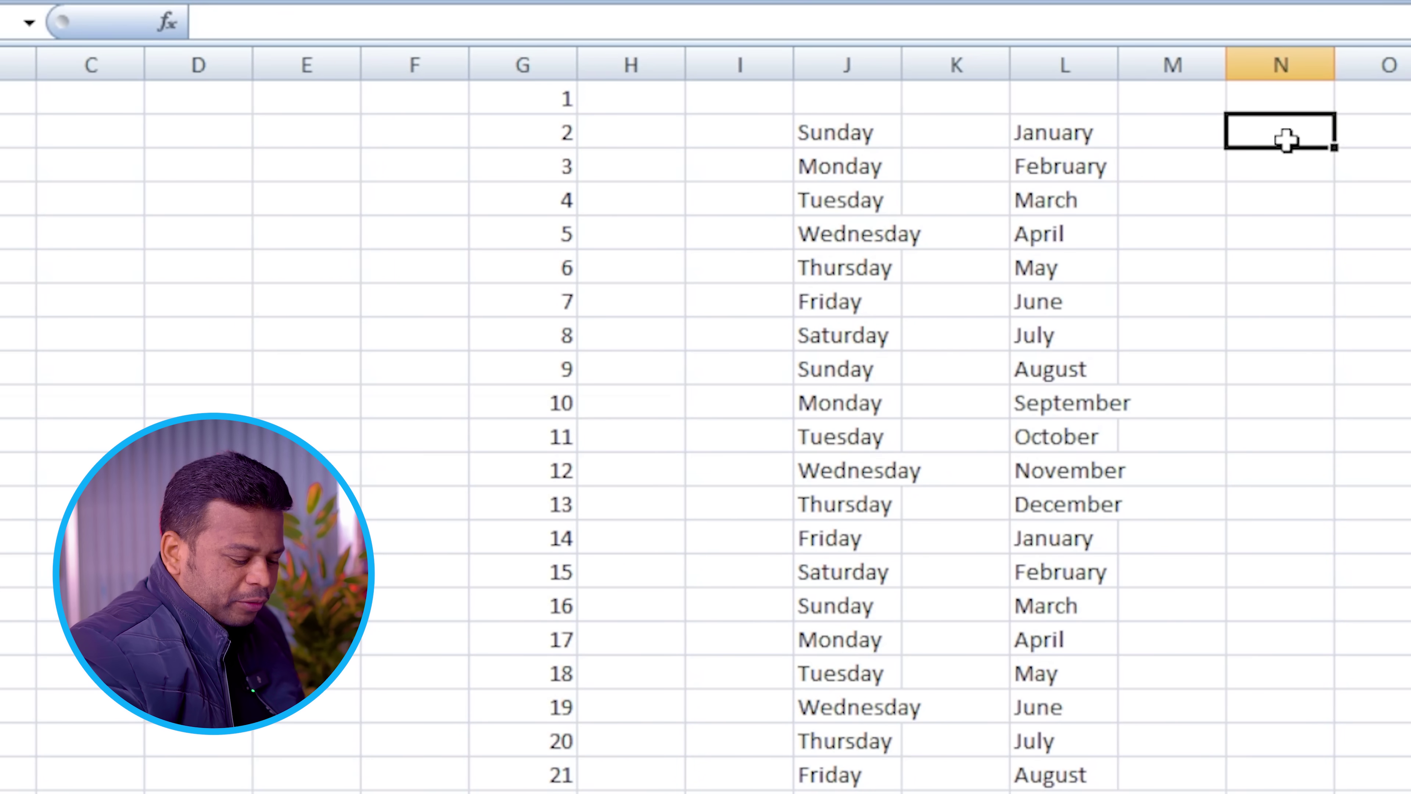
pyautogui.write('2024')
pyautogui.press('Return')
pyautogui.write('2025')
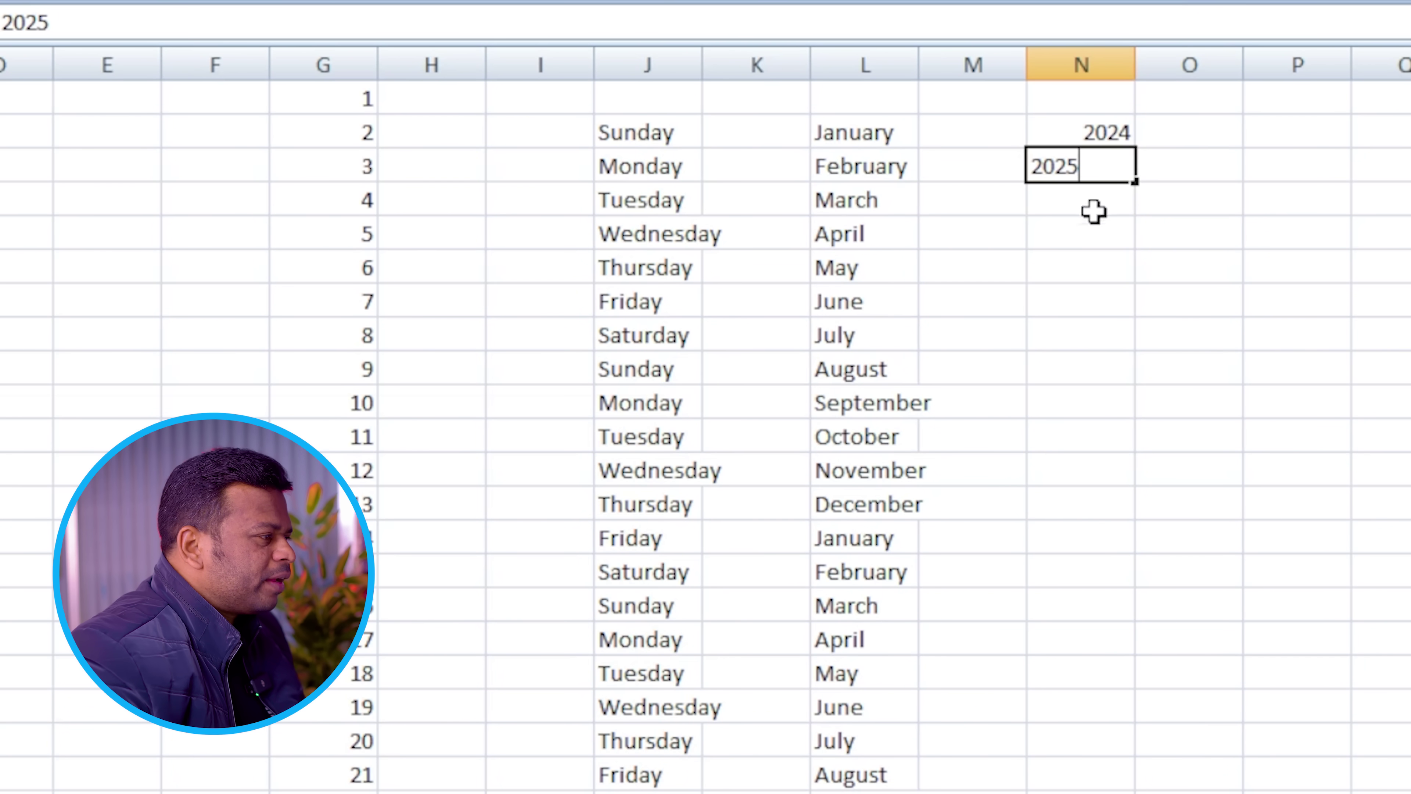
pyautogui.click(1067, 127)
pyautogui.moveTo(1064, 133); pyautogui.dragTo(1067, 165)
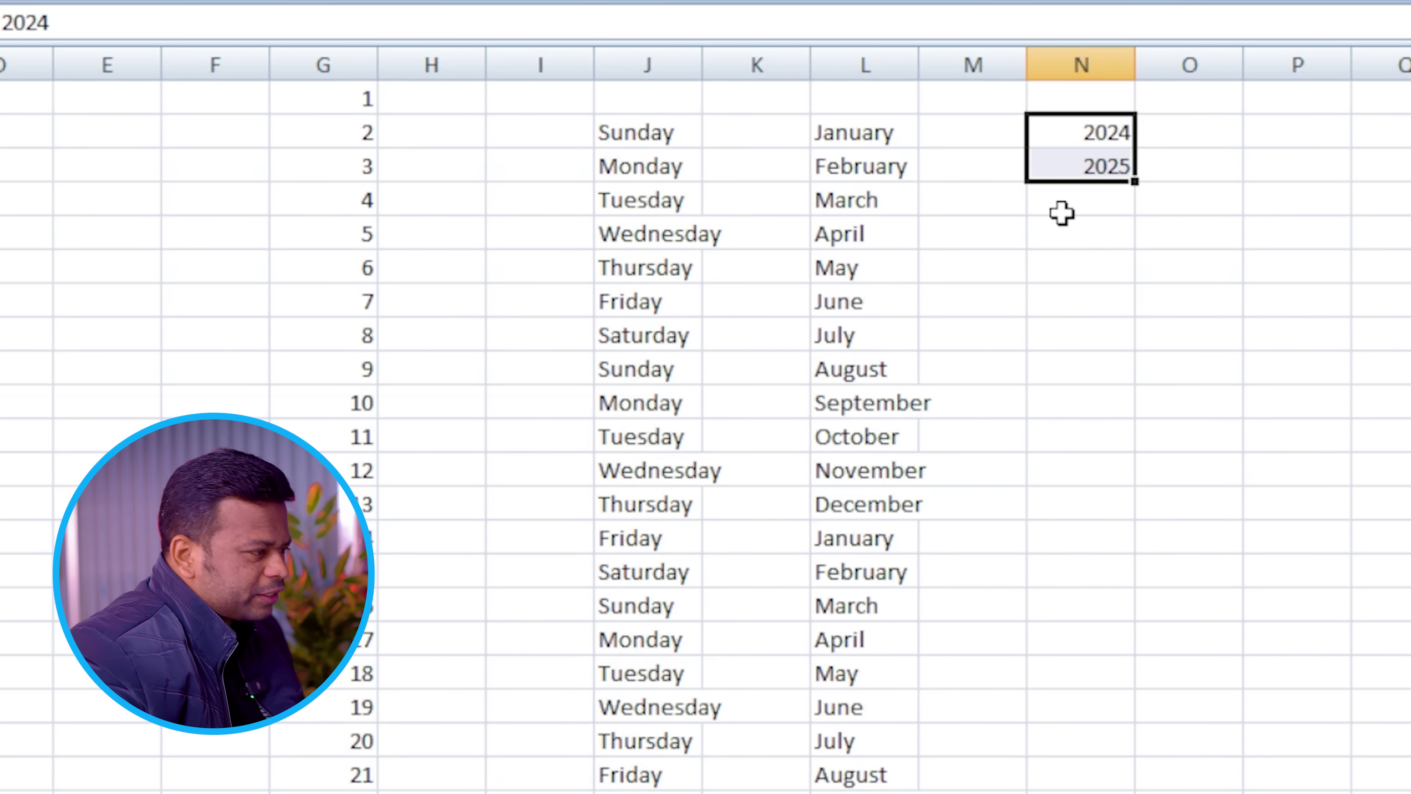
pyautogui.moveTo(1133, 188); pyautogui.dragTo(1128, 792)
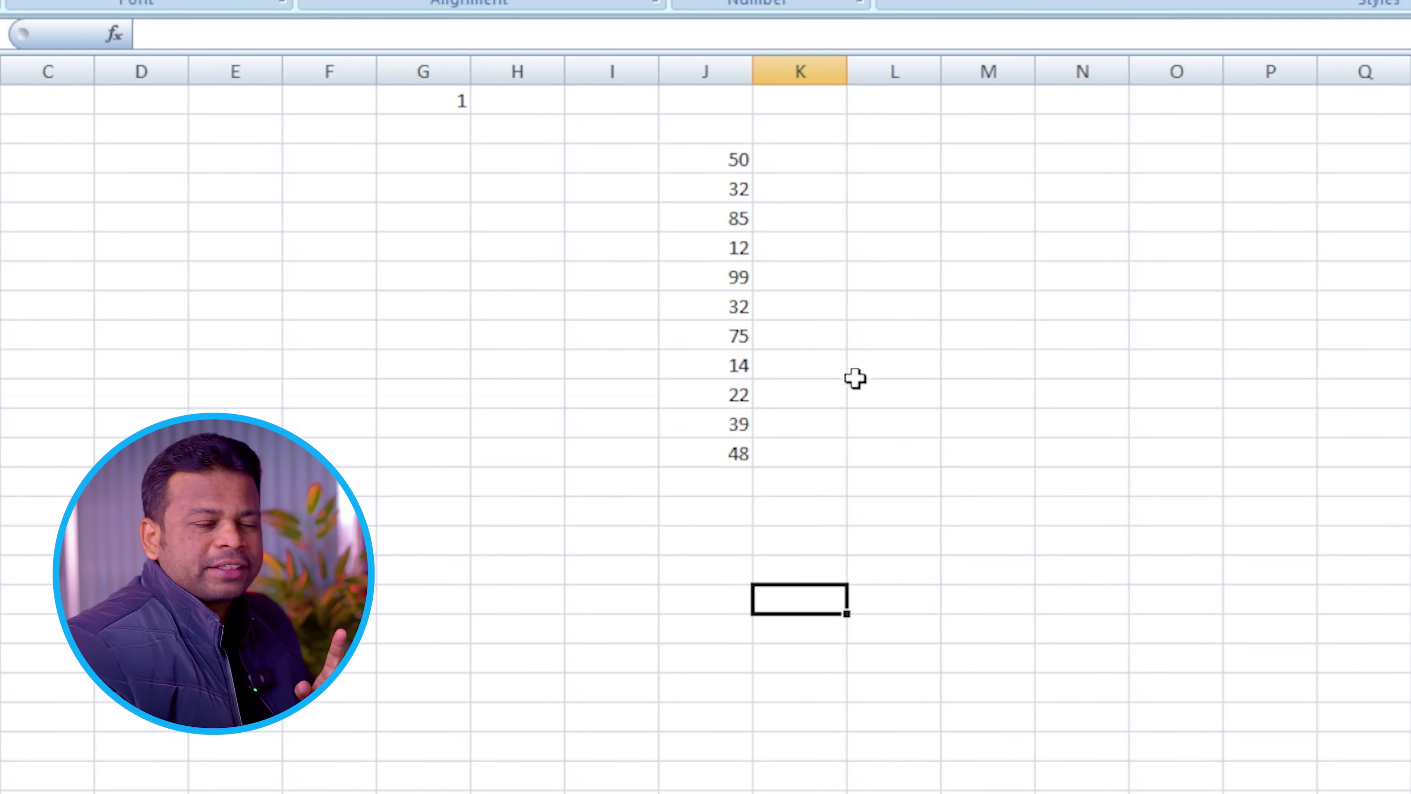
# Examine the list of numbers in cells J3 to J13.
pyautogui.click(721, 166)
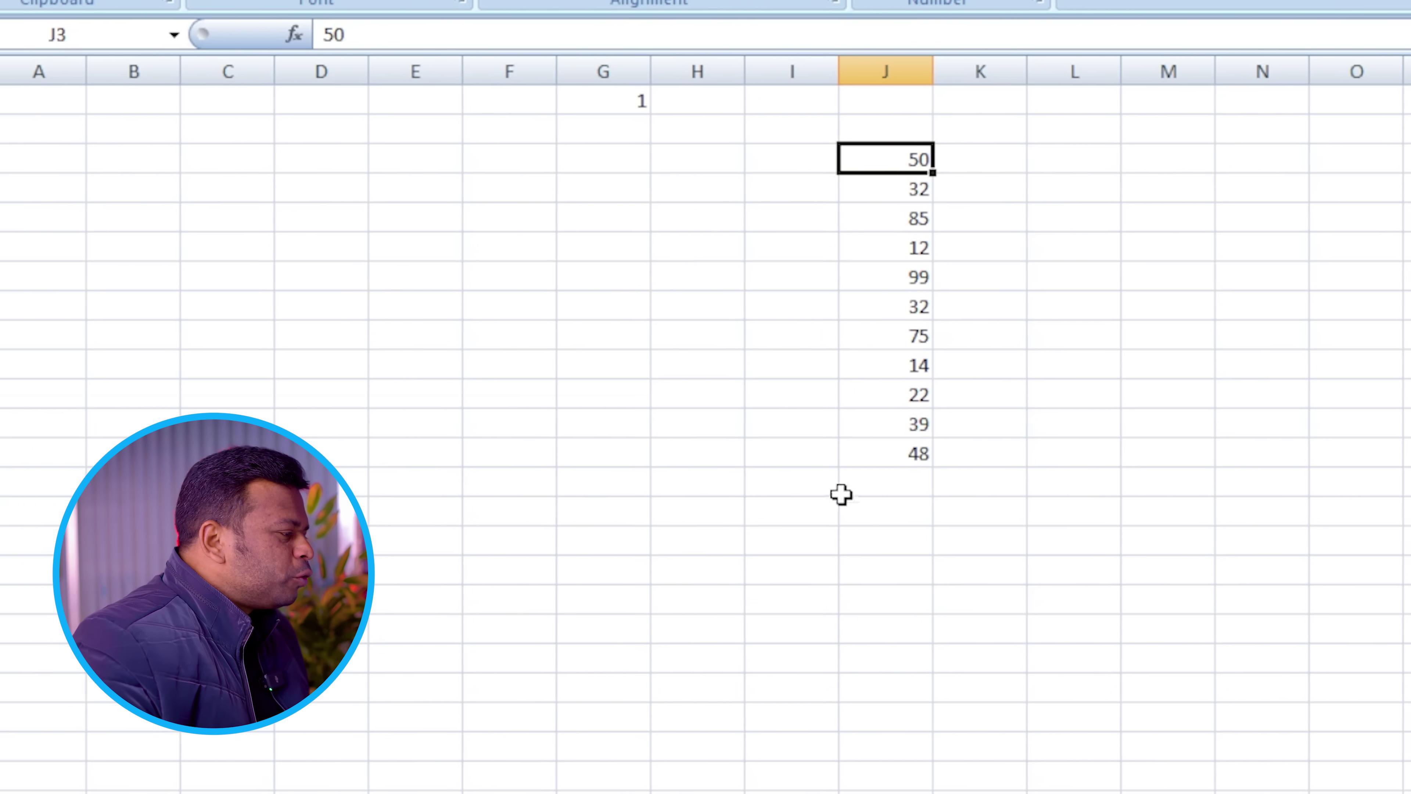
pyautogui.click(665, 487)
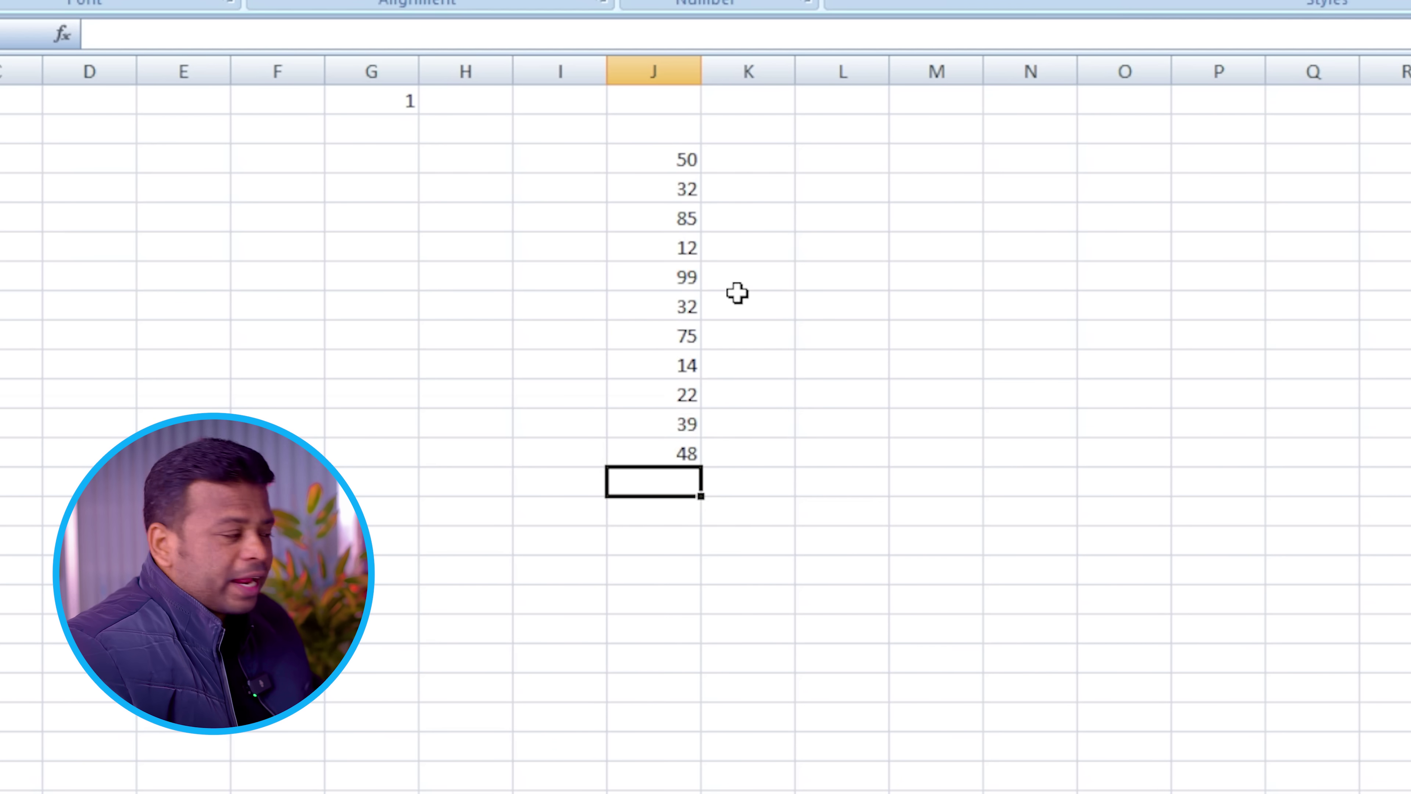
pyautogui.moveTo(630, 157); pyautogui.dragTo(682, 444)
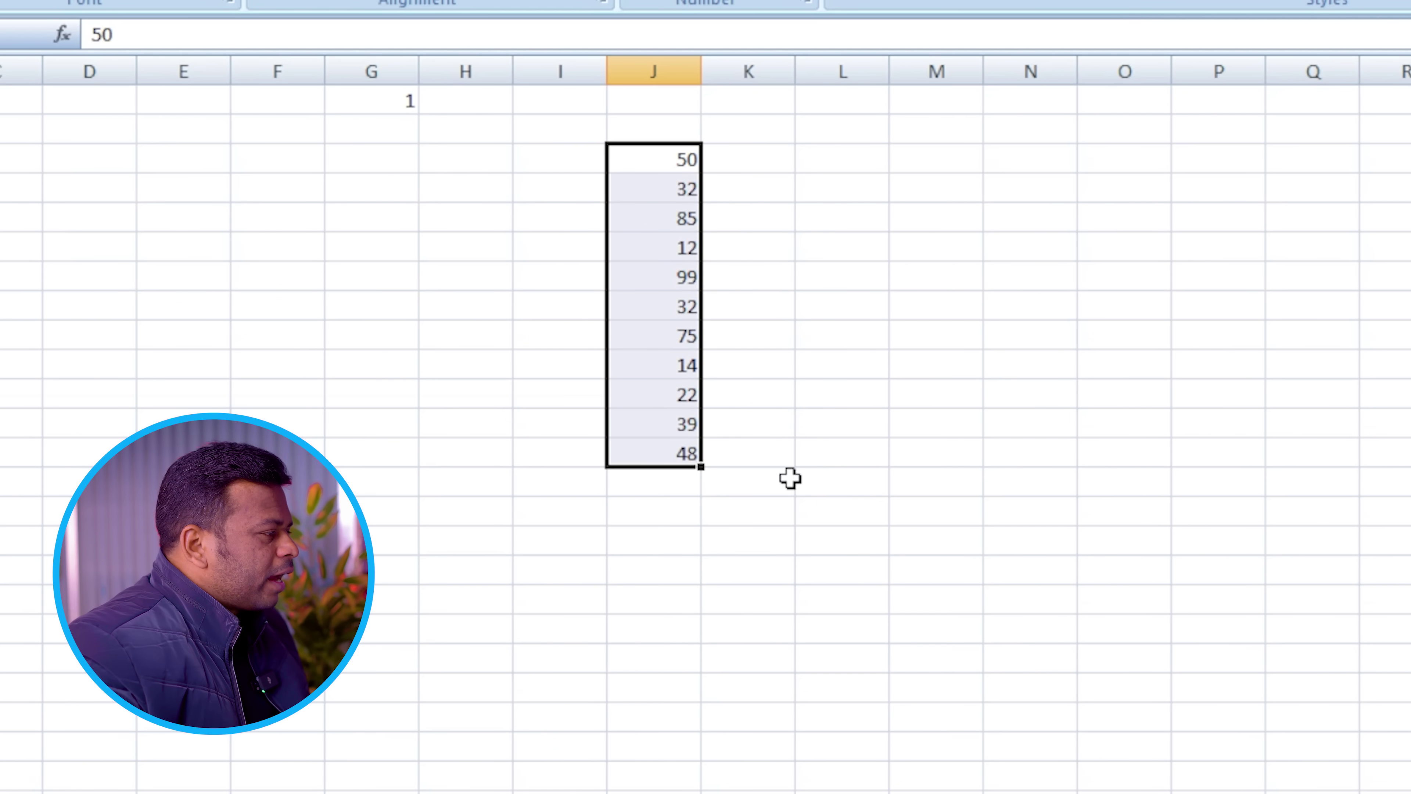
pyautogui.click(825, 311)
pyautogui.click(664, 160)
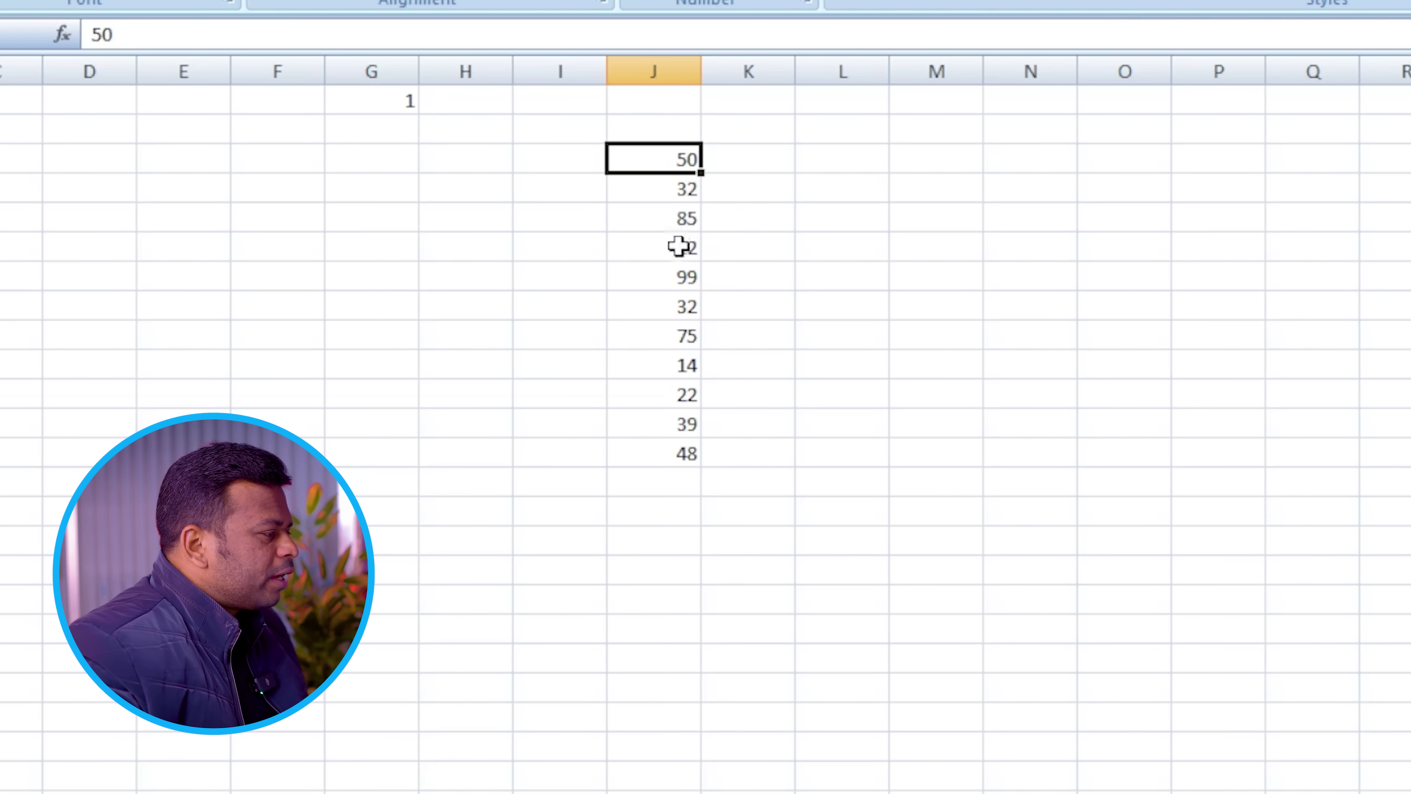
pyautogui.click(673, 258)
pyautogui.click(681, 365)
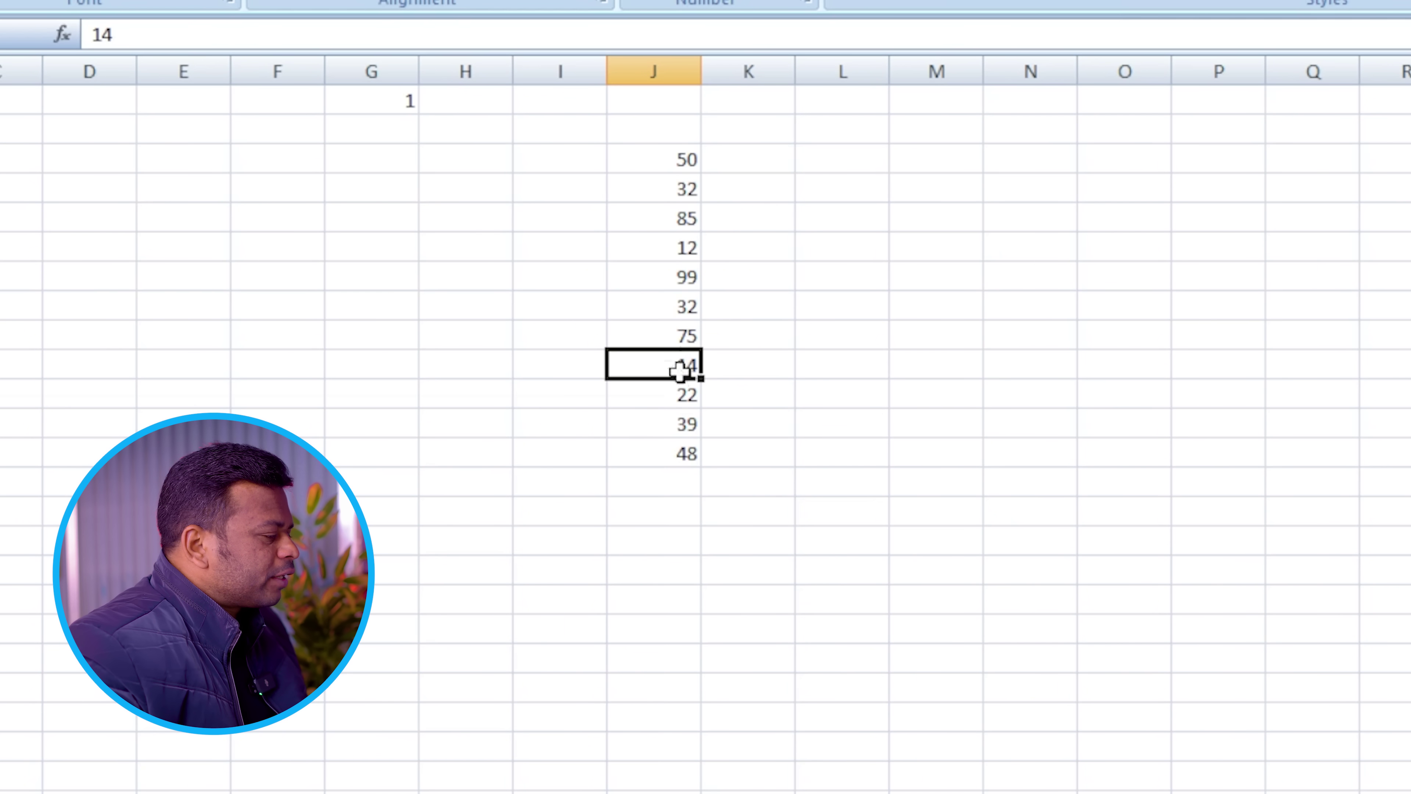
pyautogui.click(671, 424)
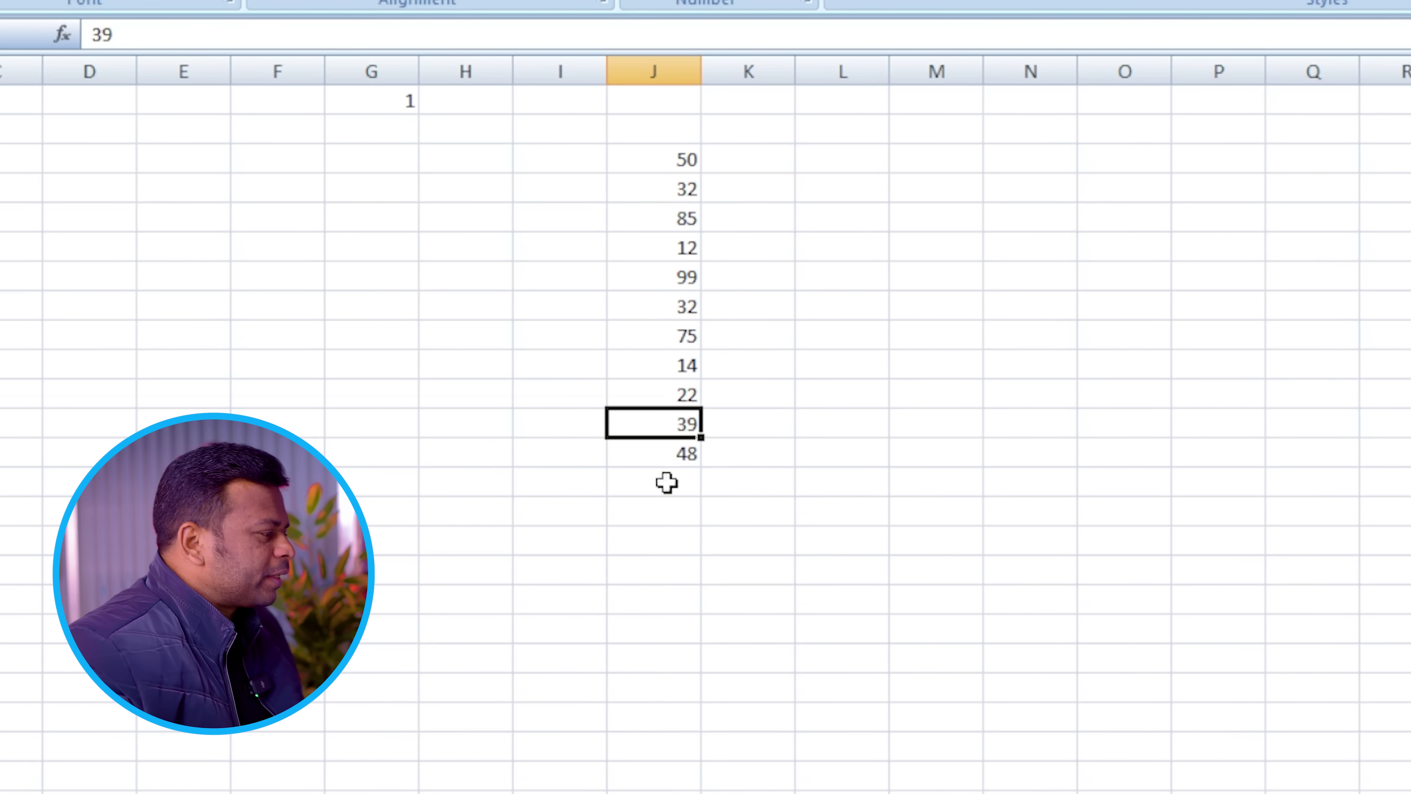
# Enter the formula =sum(J3:J13) in cell J14 to total the numbers in column J.
pyautogui.click(649, 482)
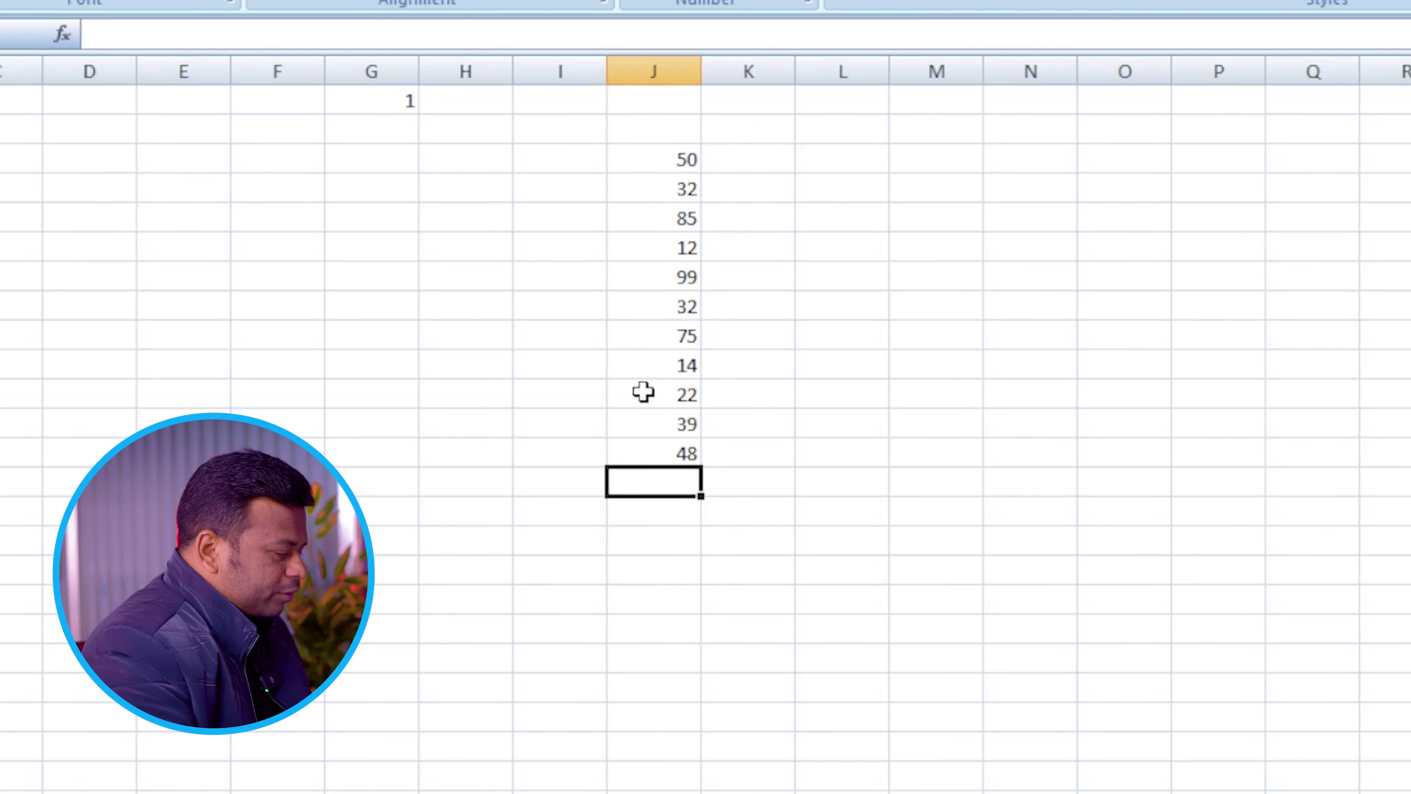
pyautogui.write('=')
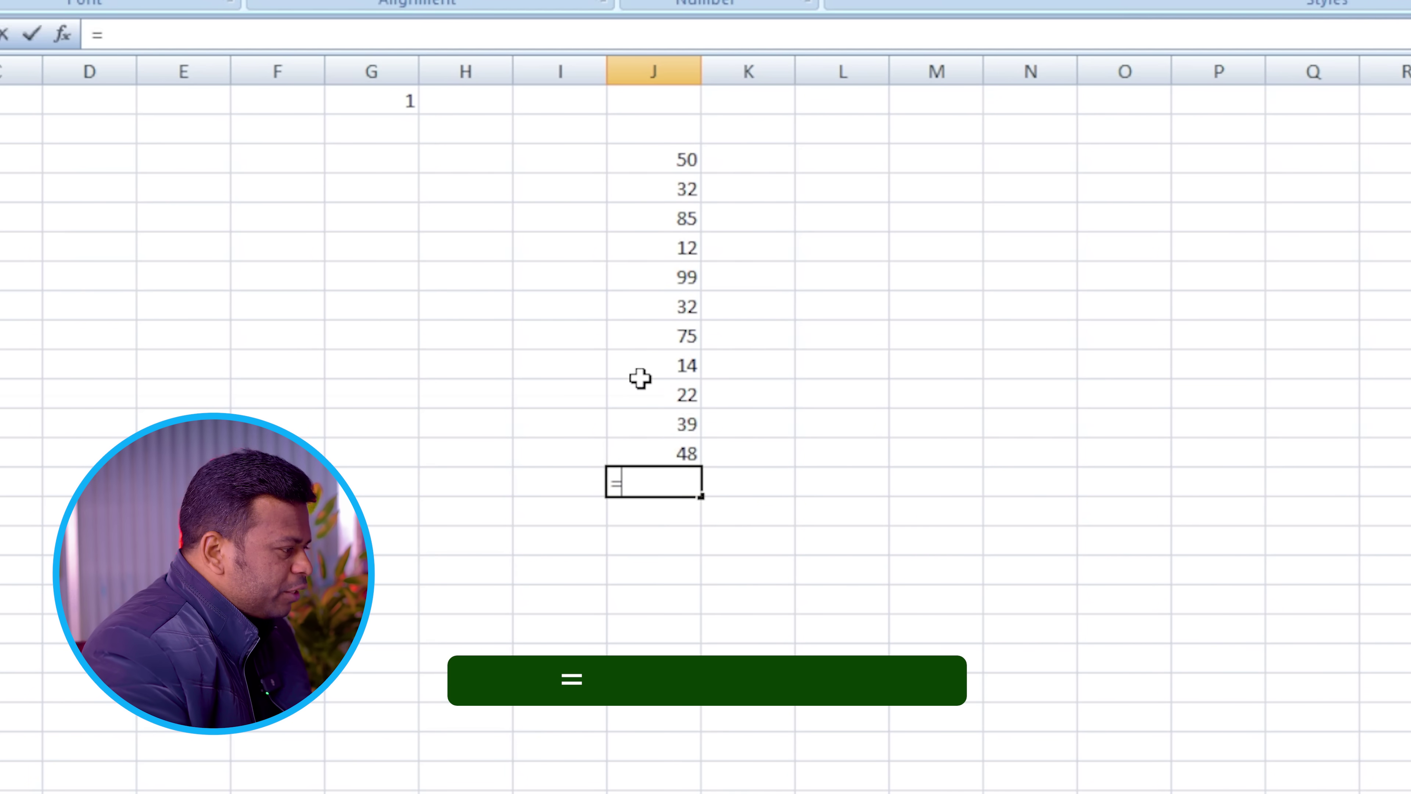
pyautogui.write('sum')
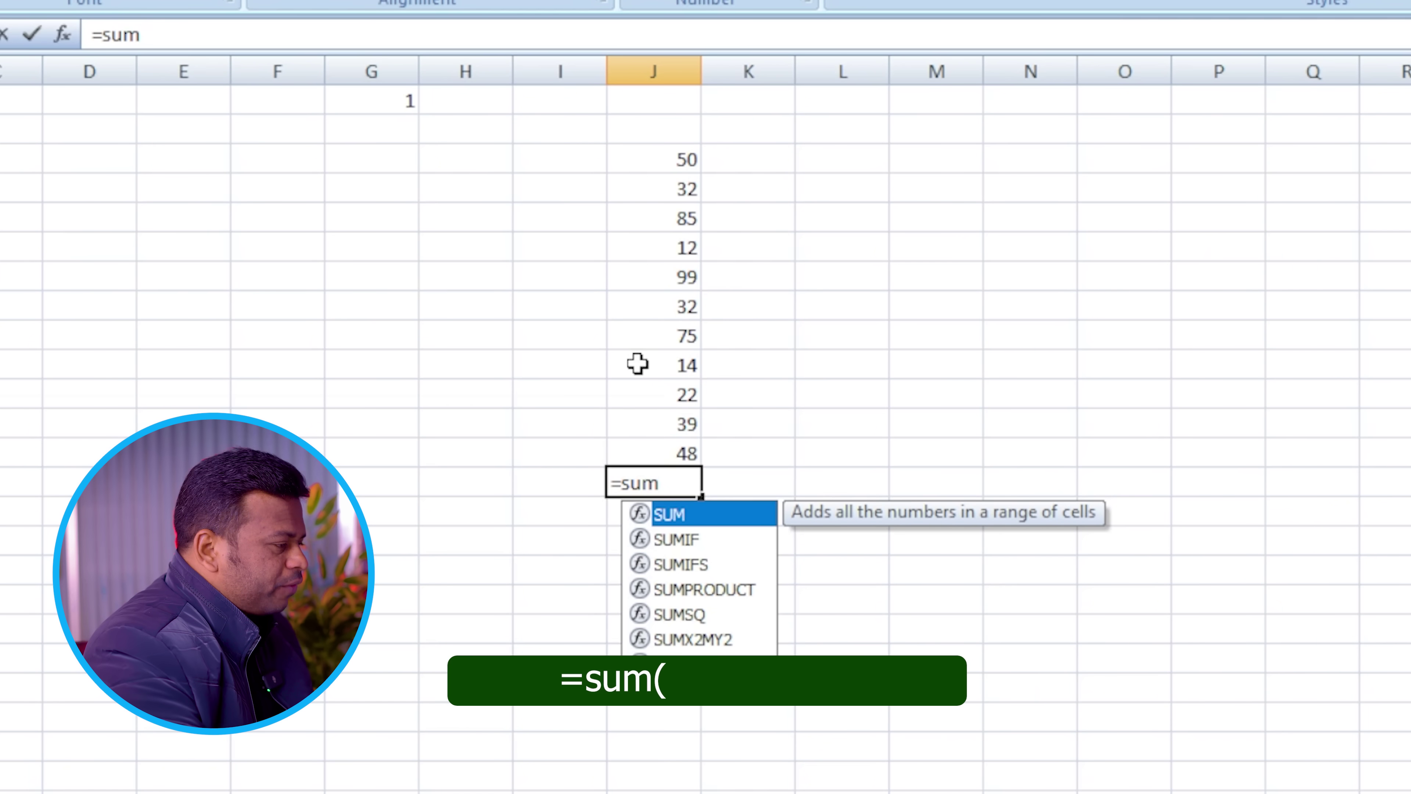
pyautogui.write('(')
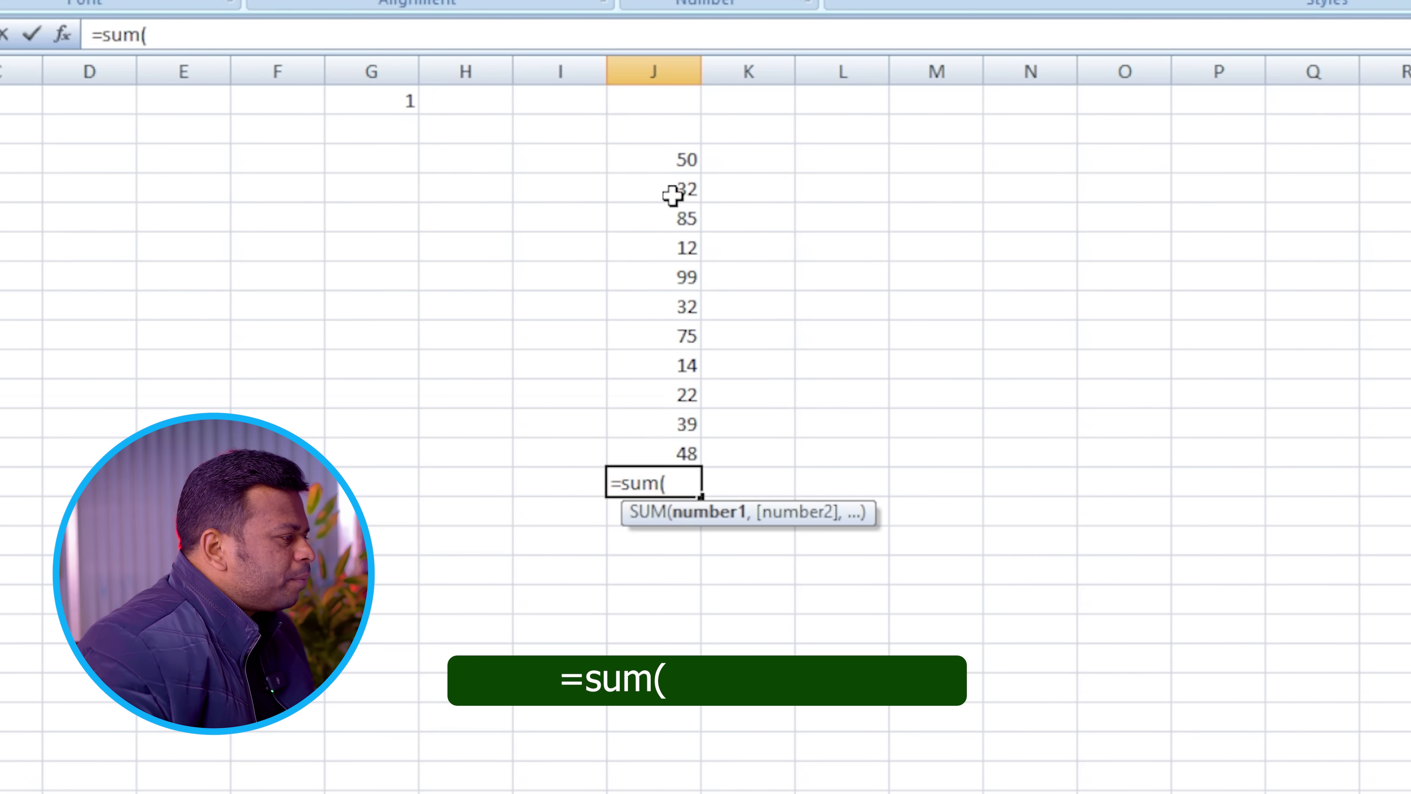
pyautogui.click(649, 162)
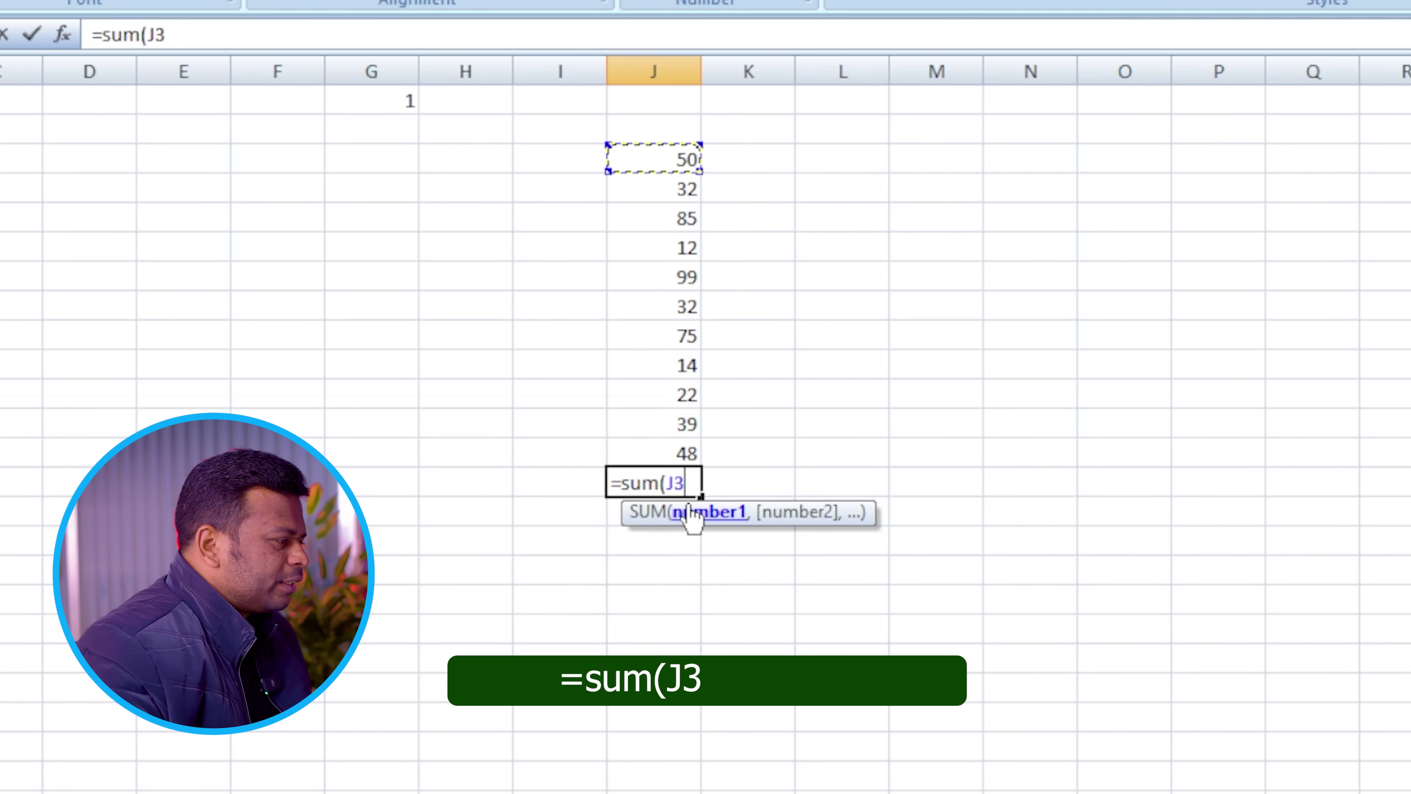
pyautogui.write(':')
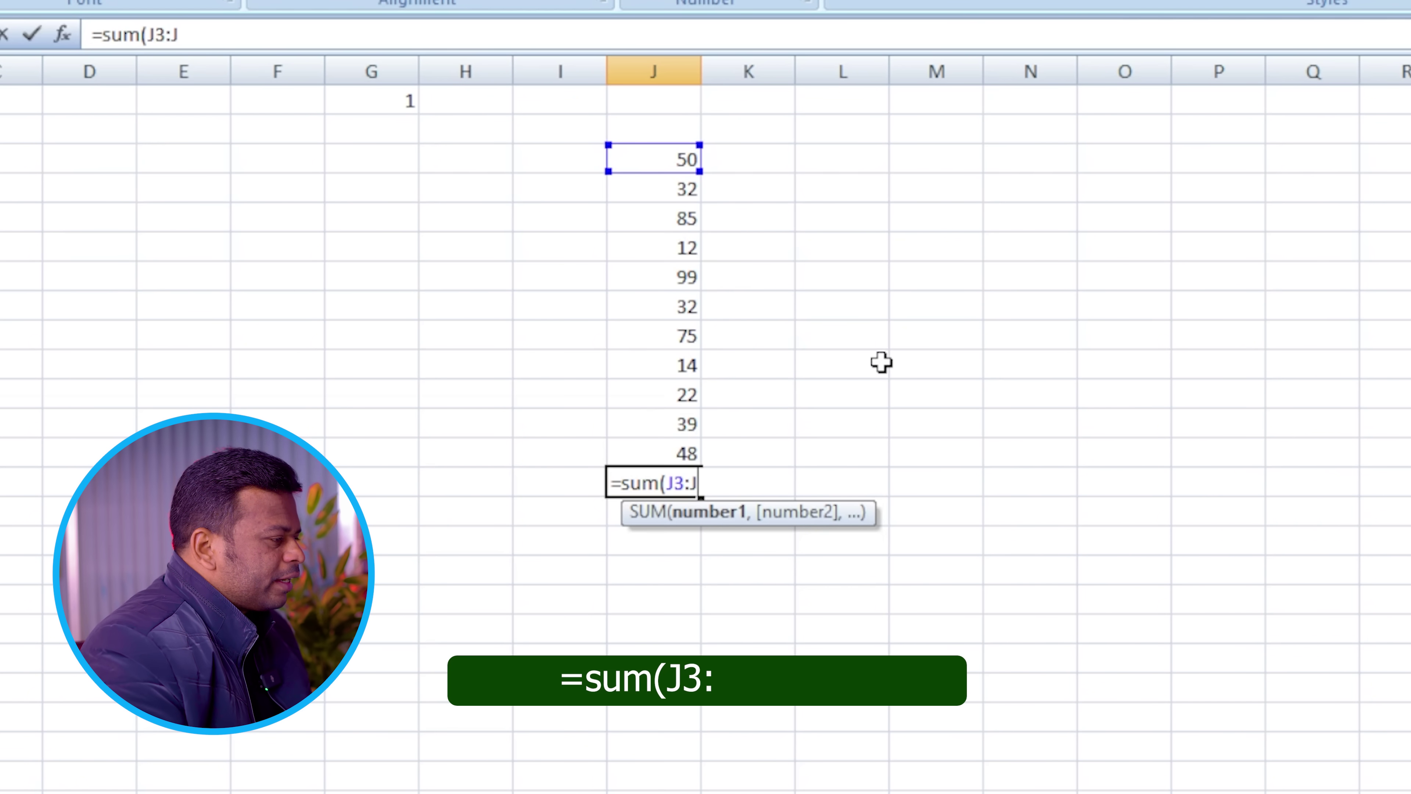
pyautogui.click(669, 453)
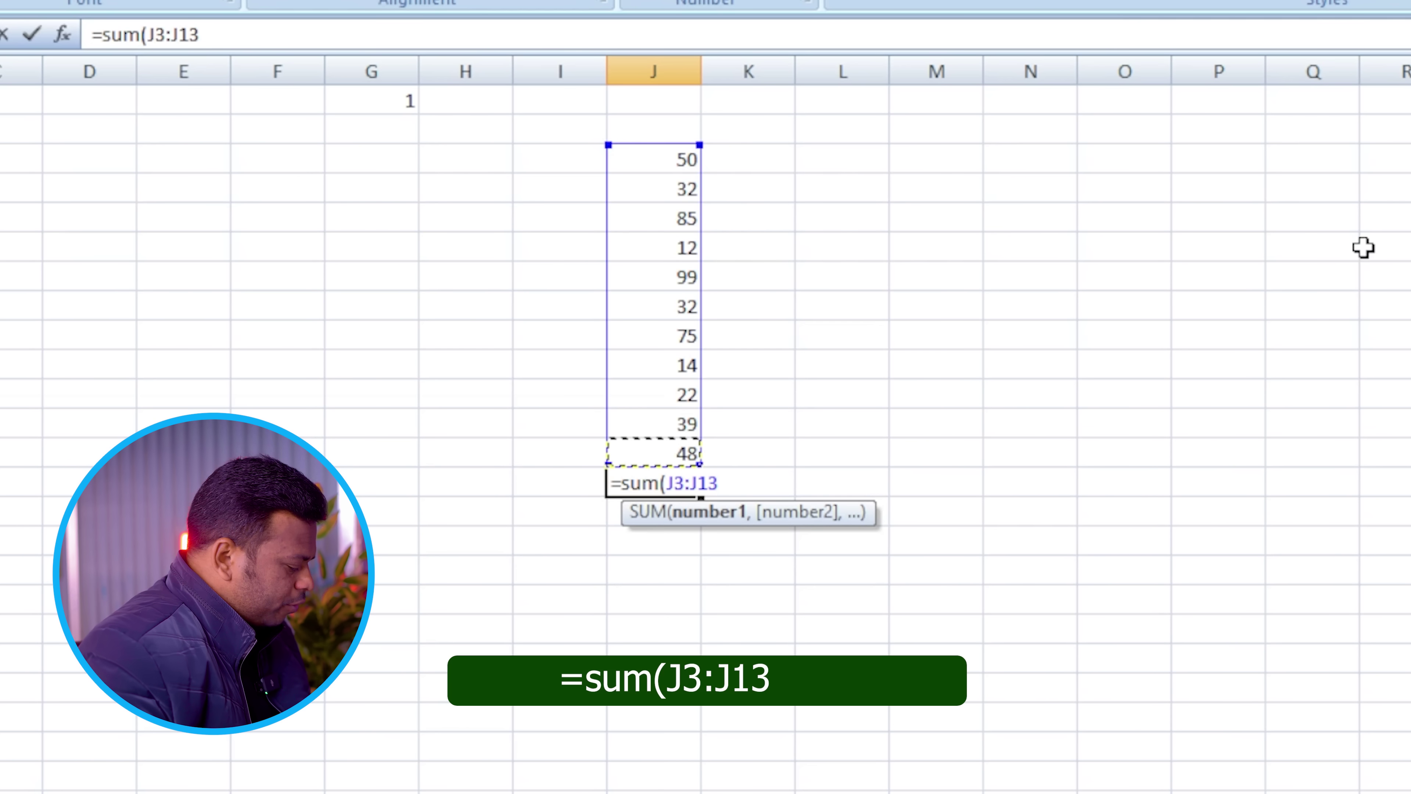
pyautogui.write(')')
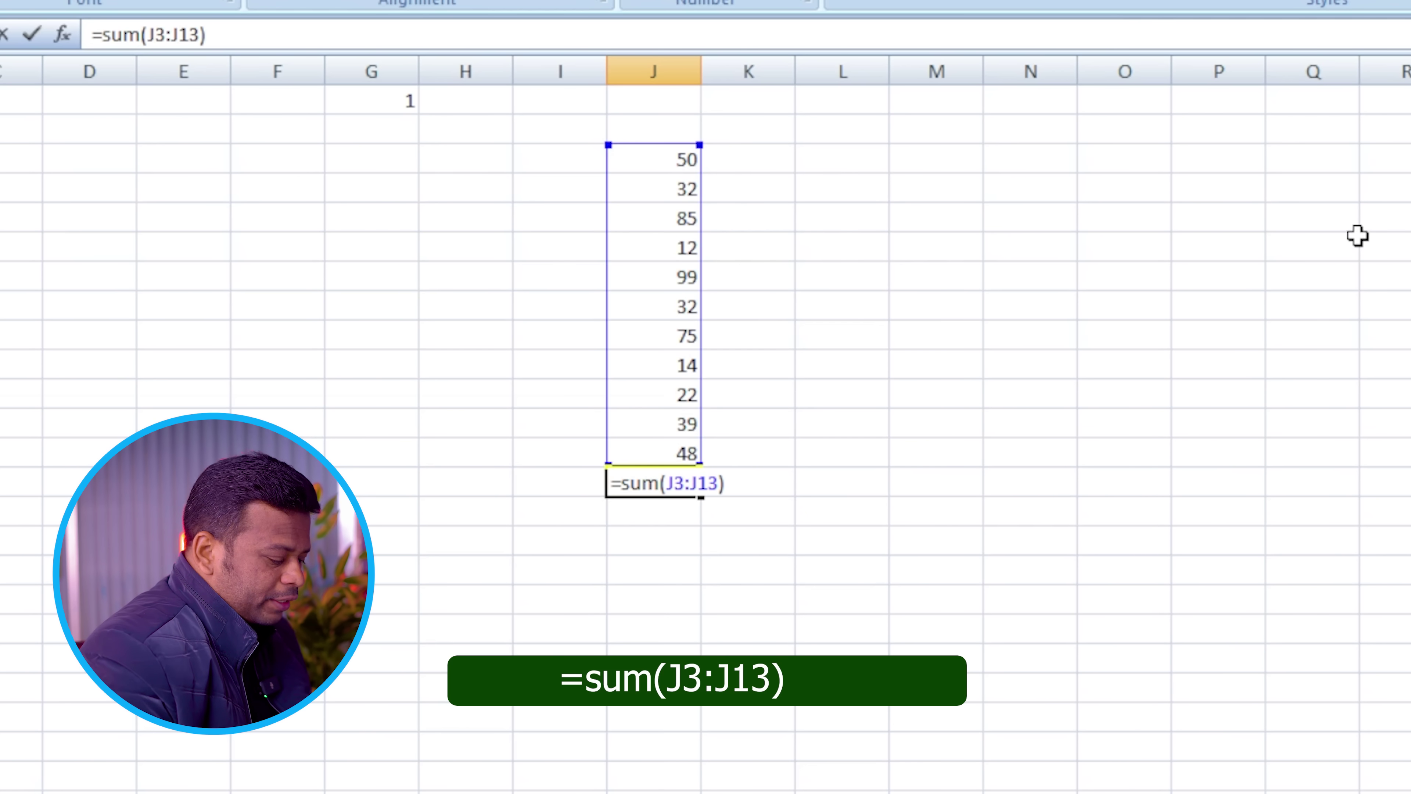
pyautogui.press('Return')
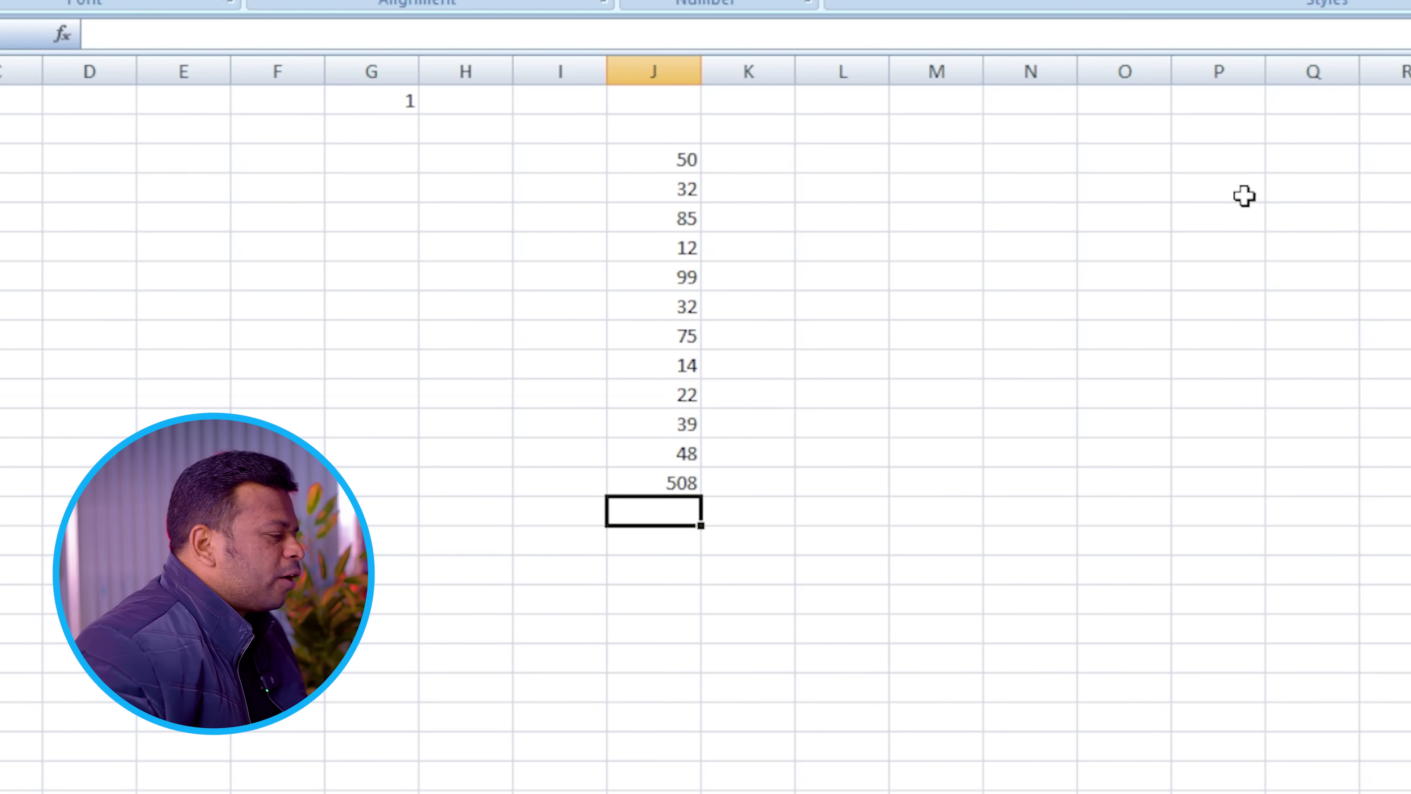
# Replace the formula in cell J14 with =sum(J4+J7+J8+J10+J12) to add only those selected cells.
pyautogui.click(671, 489)
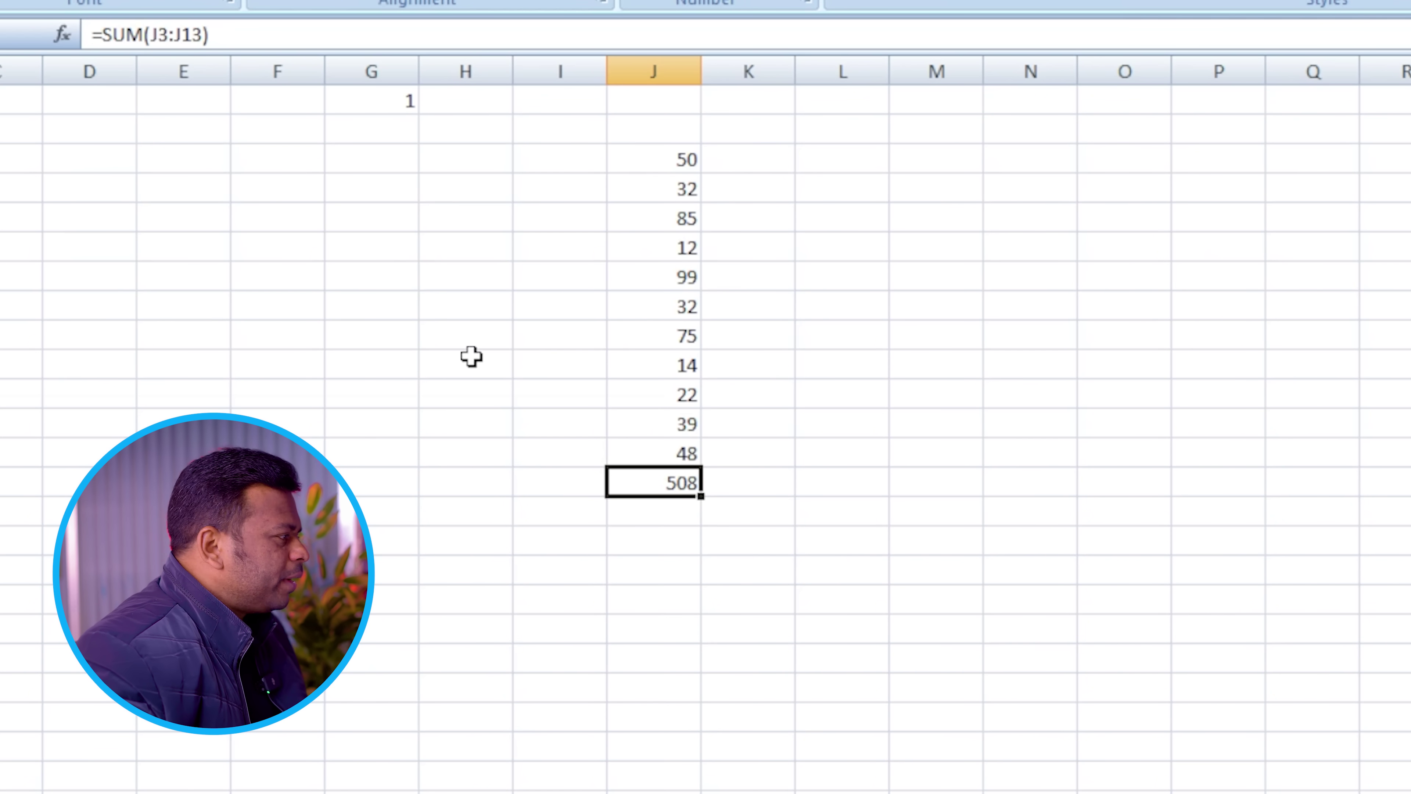
pyautogui.moveTo(266, 37); pyautogui.dragTo(36, 49)
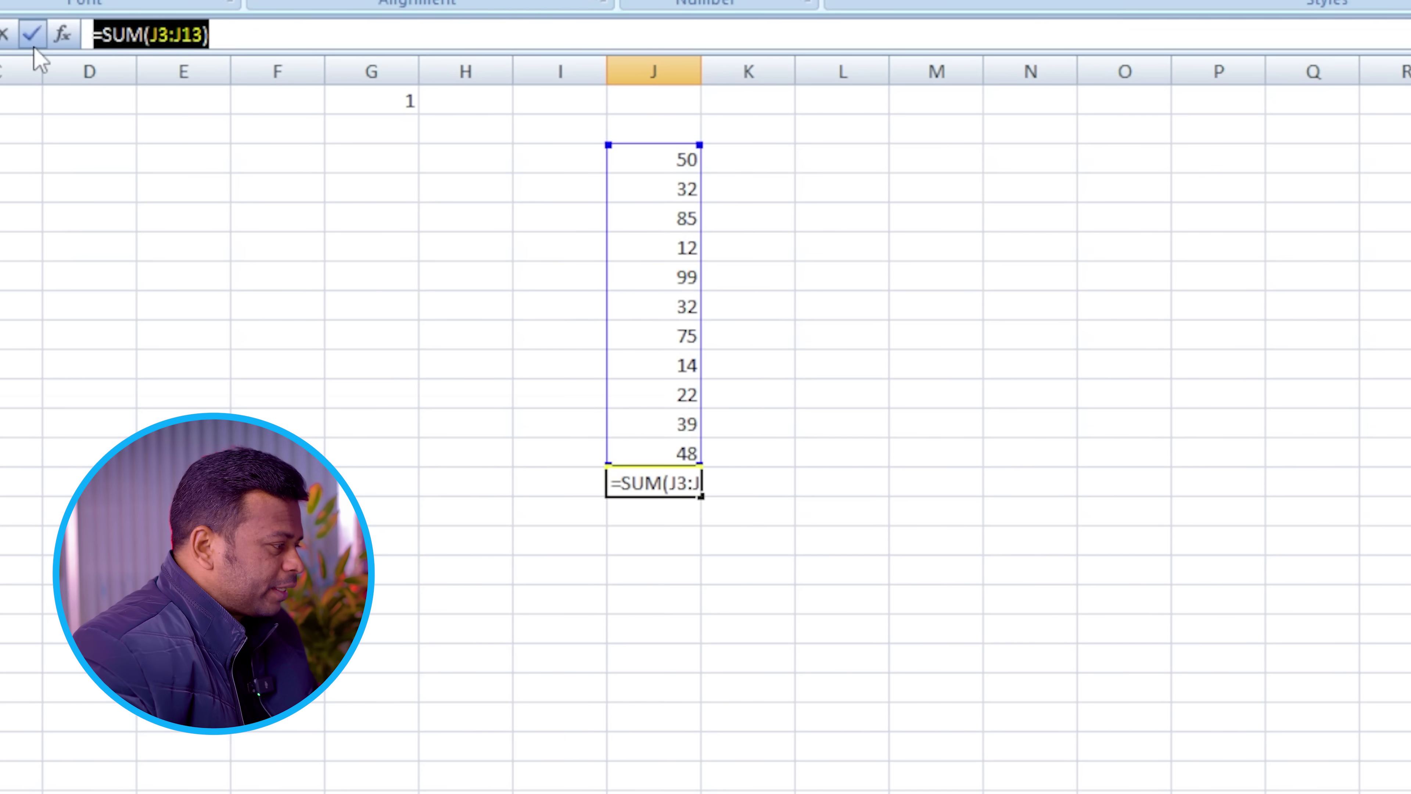
pyautogui.press('BackSpace')
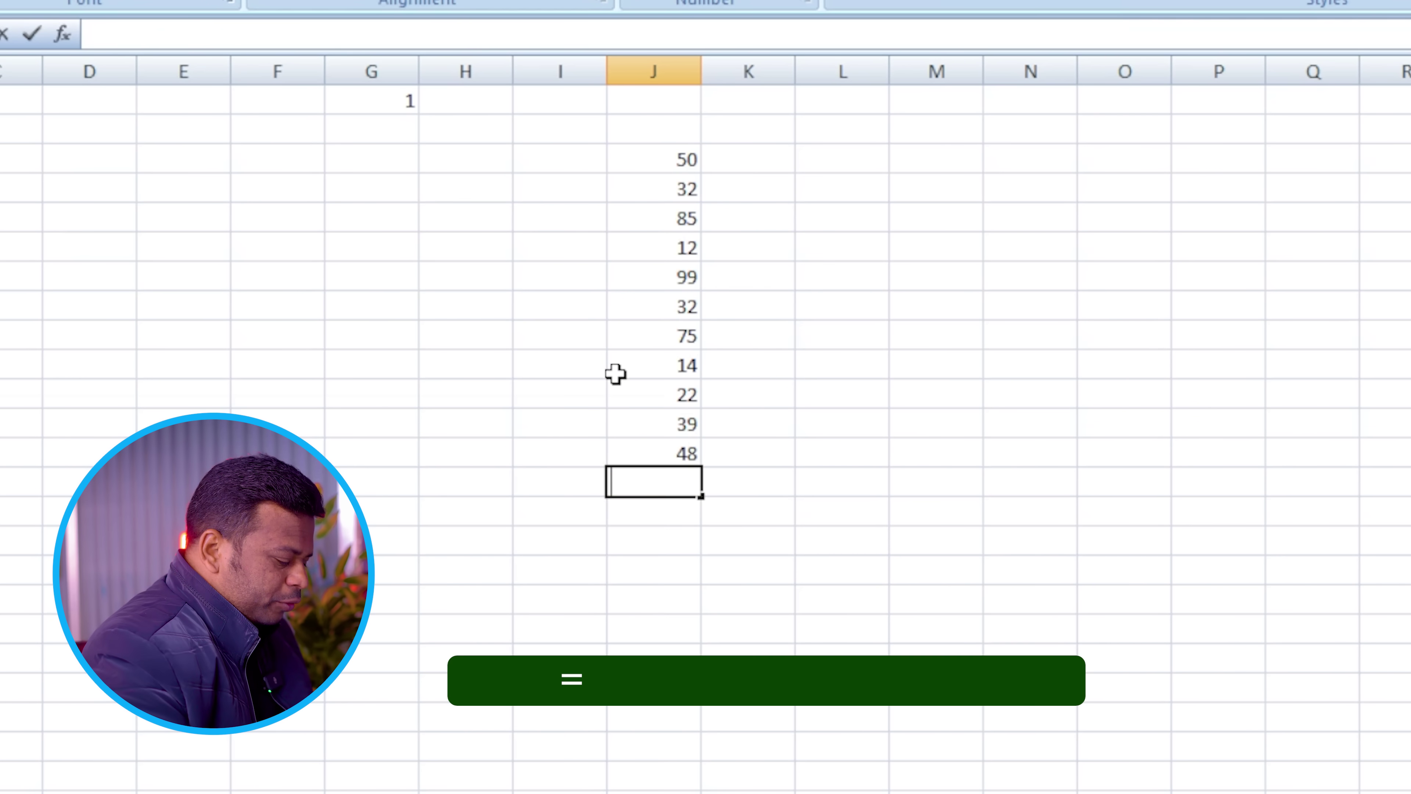
pyautogui.write('=sum')
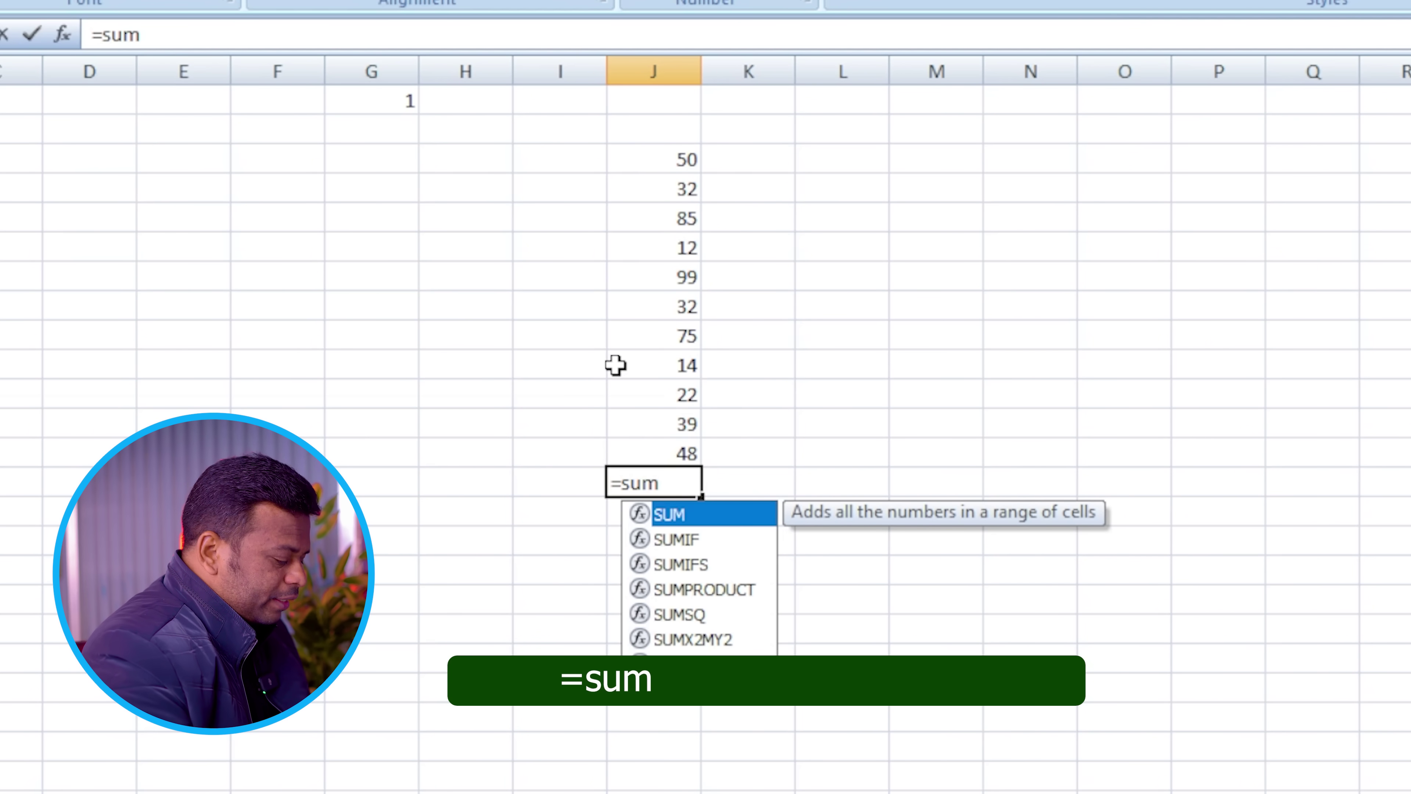
pyautogui.write('(')
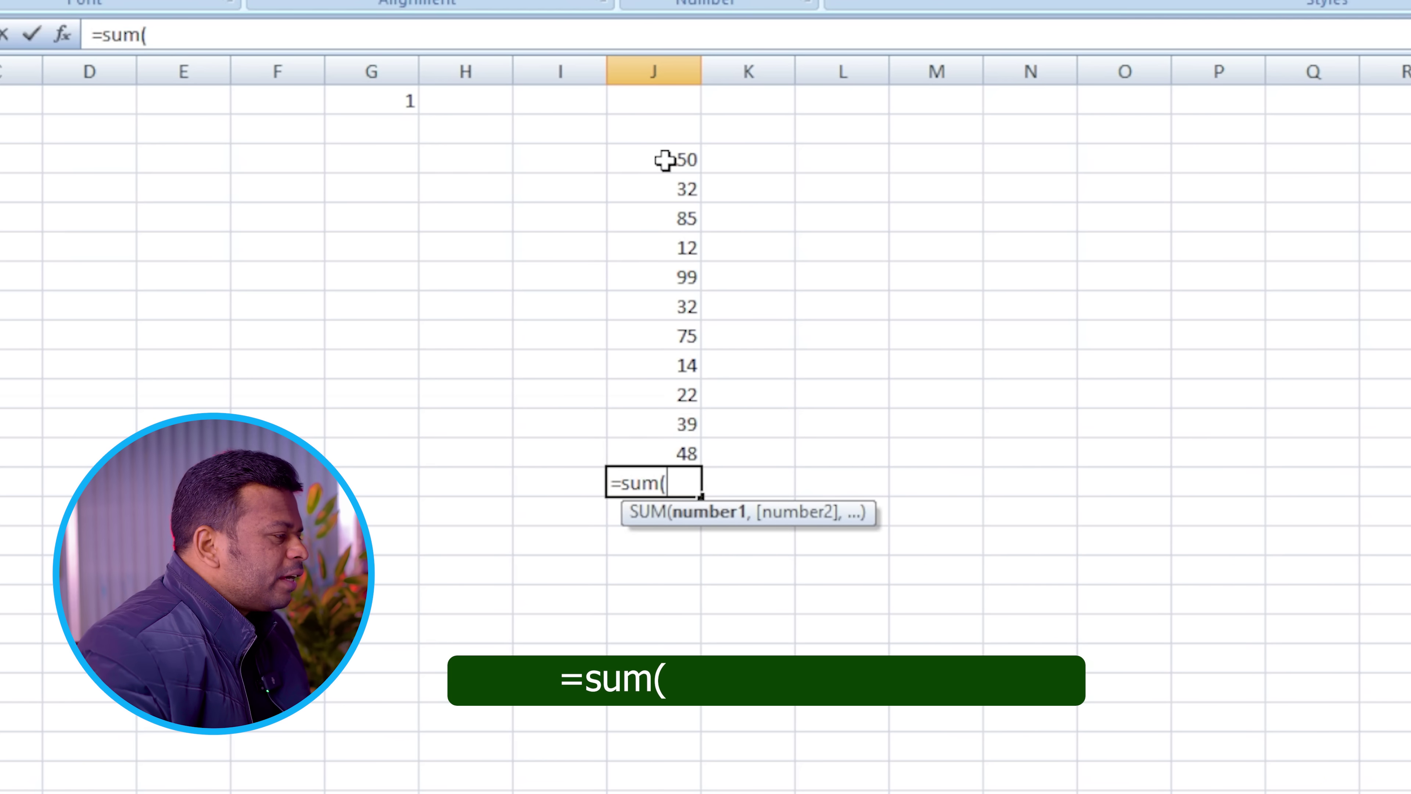
pyautogui.click(661, 191)
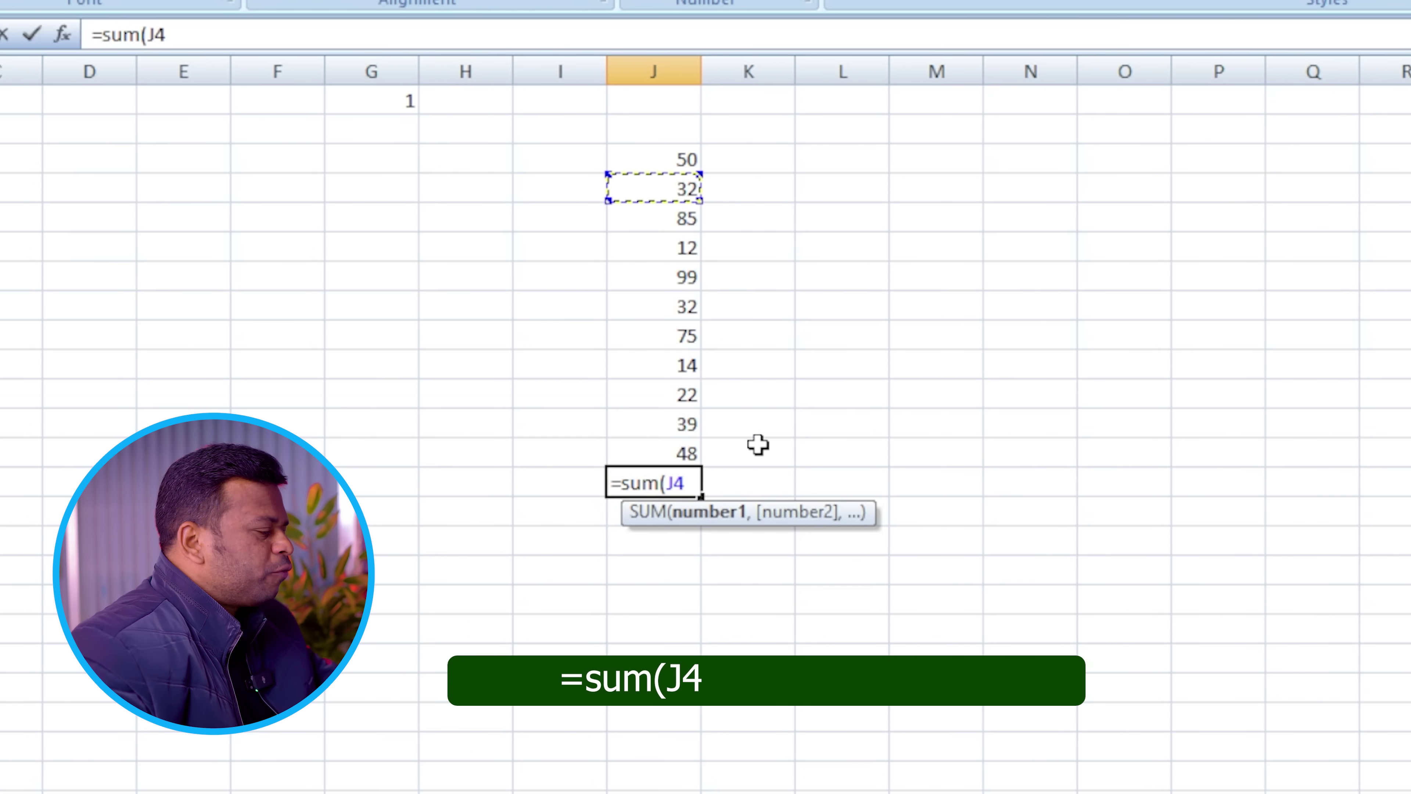
pyautogui.write('+')
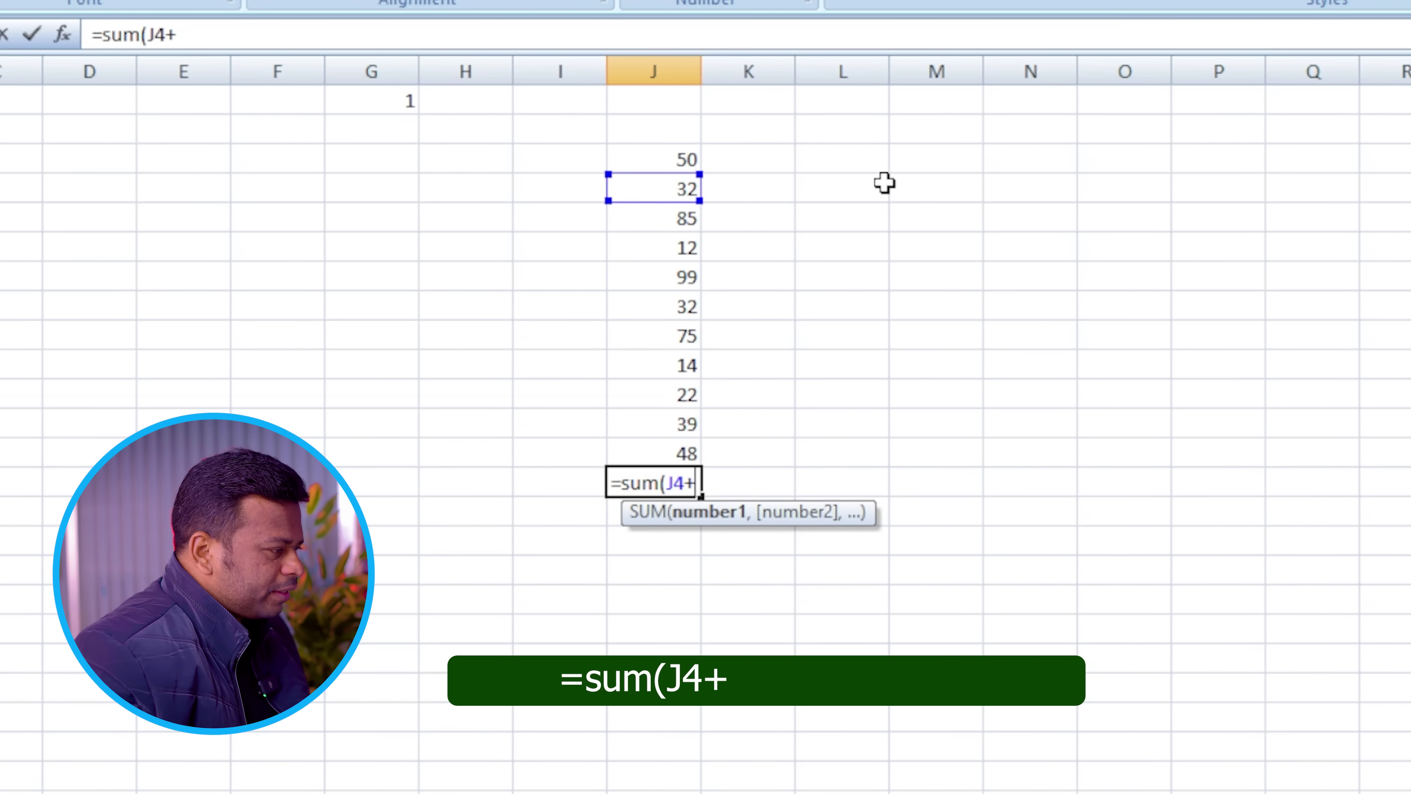
pyautogui.click(648, 282)
pyautogui.write('+')
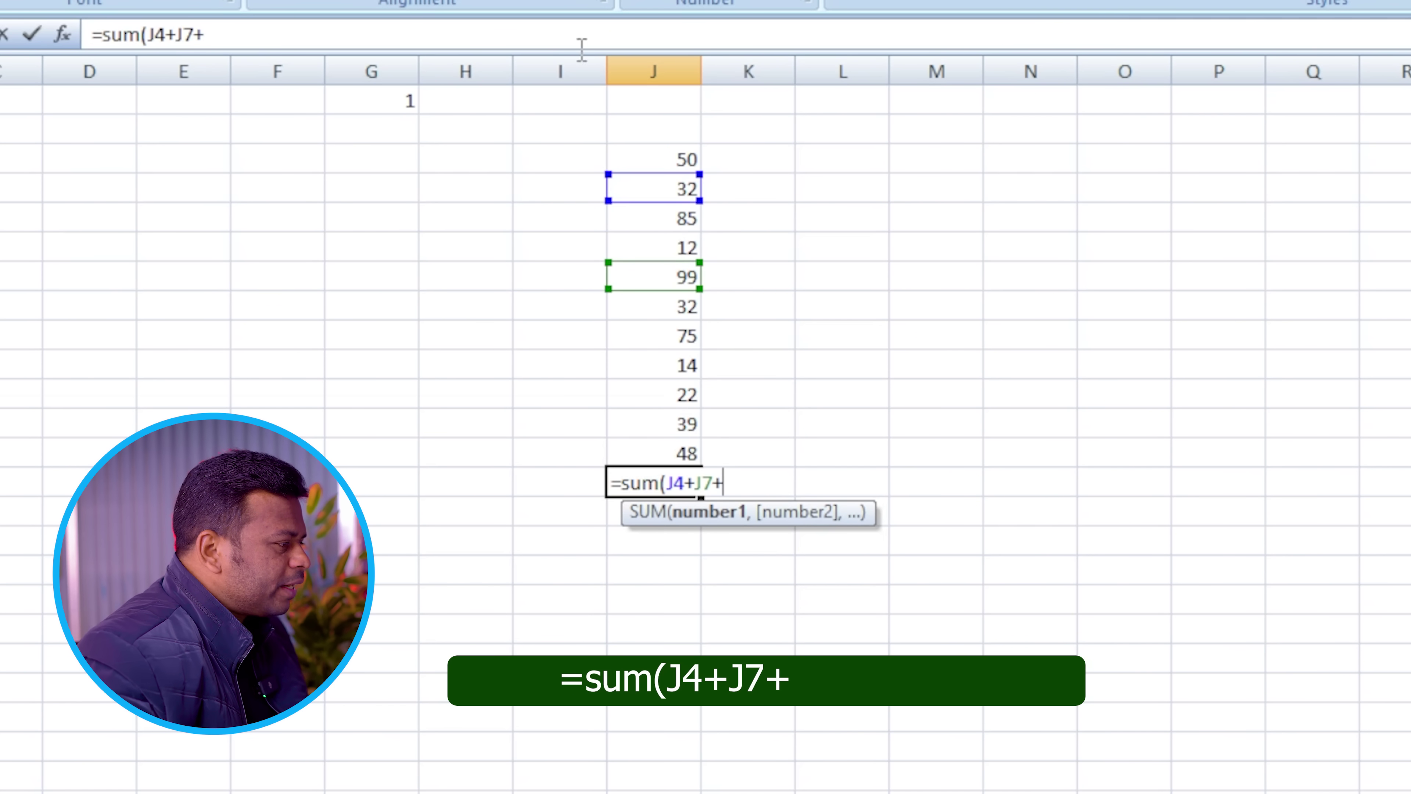
pyautogui.click(672, 311)
pyautogui.write('+')
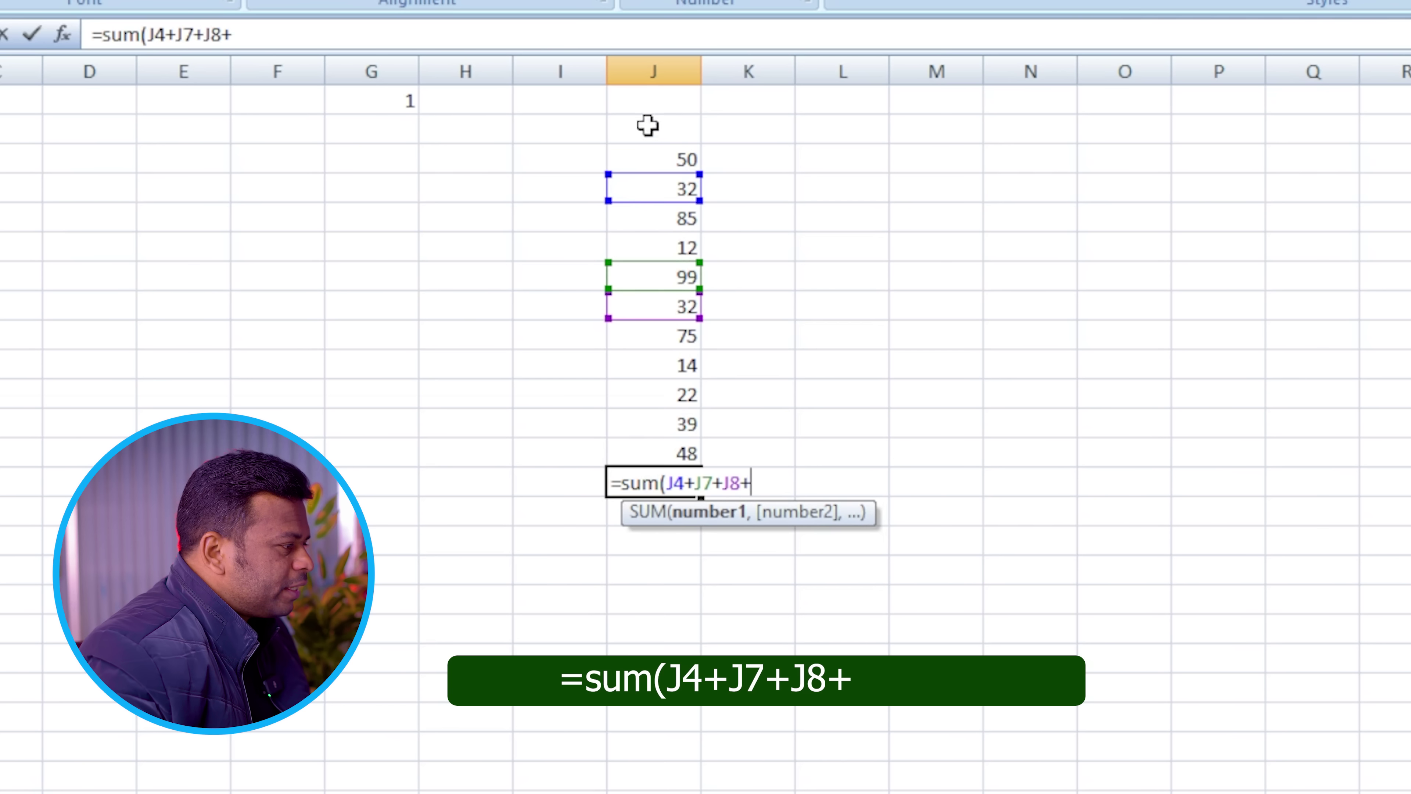
pyautogui.click(649, 366)
pyautogui.write('+')
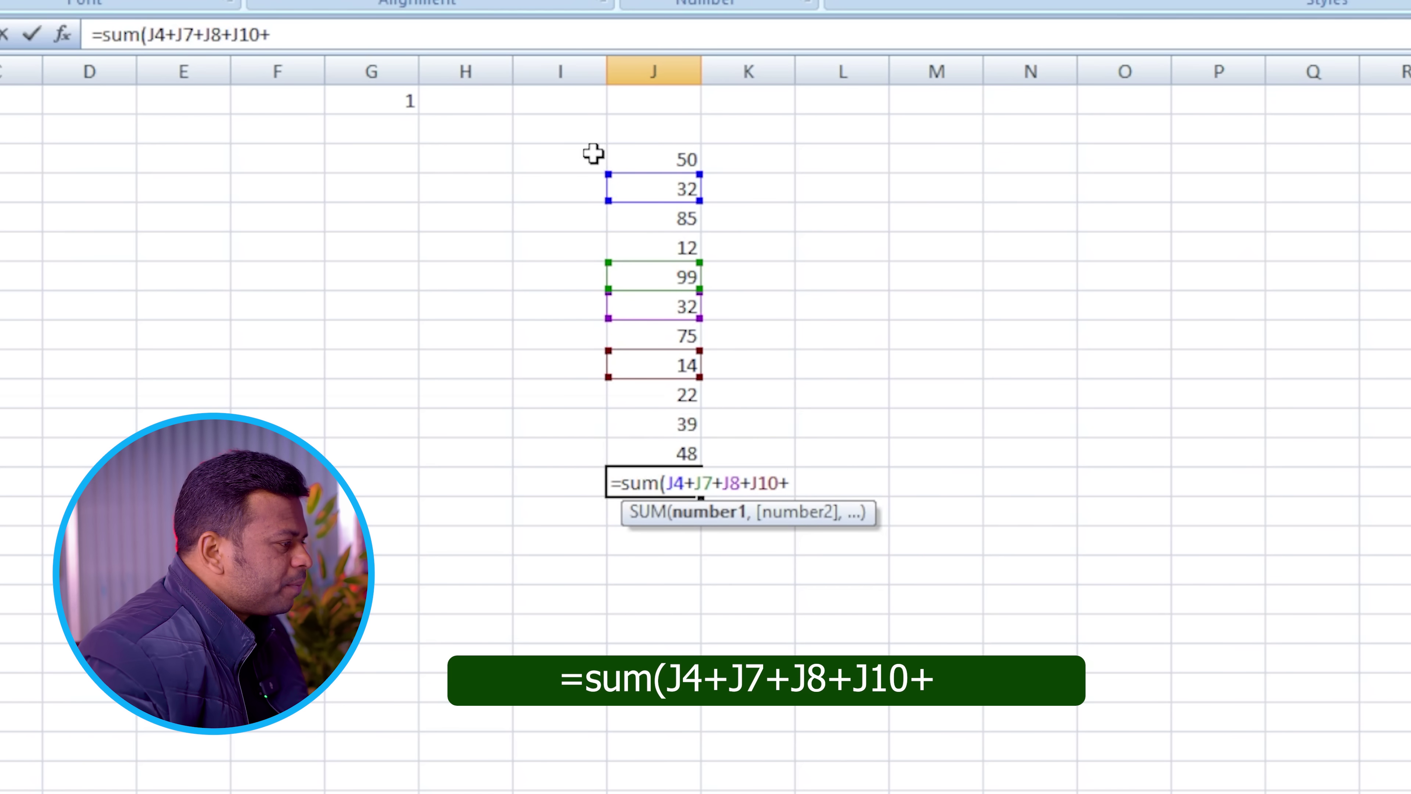
pyautogui.click(649, 424)
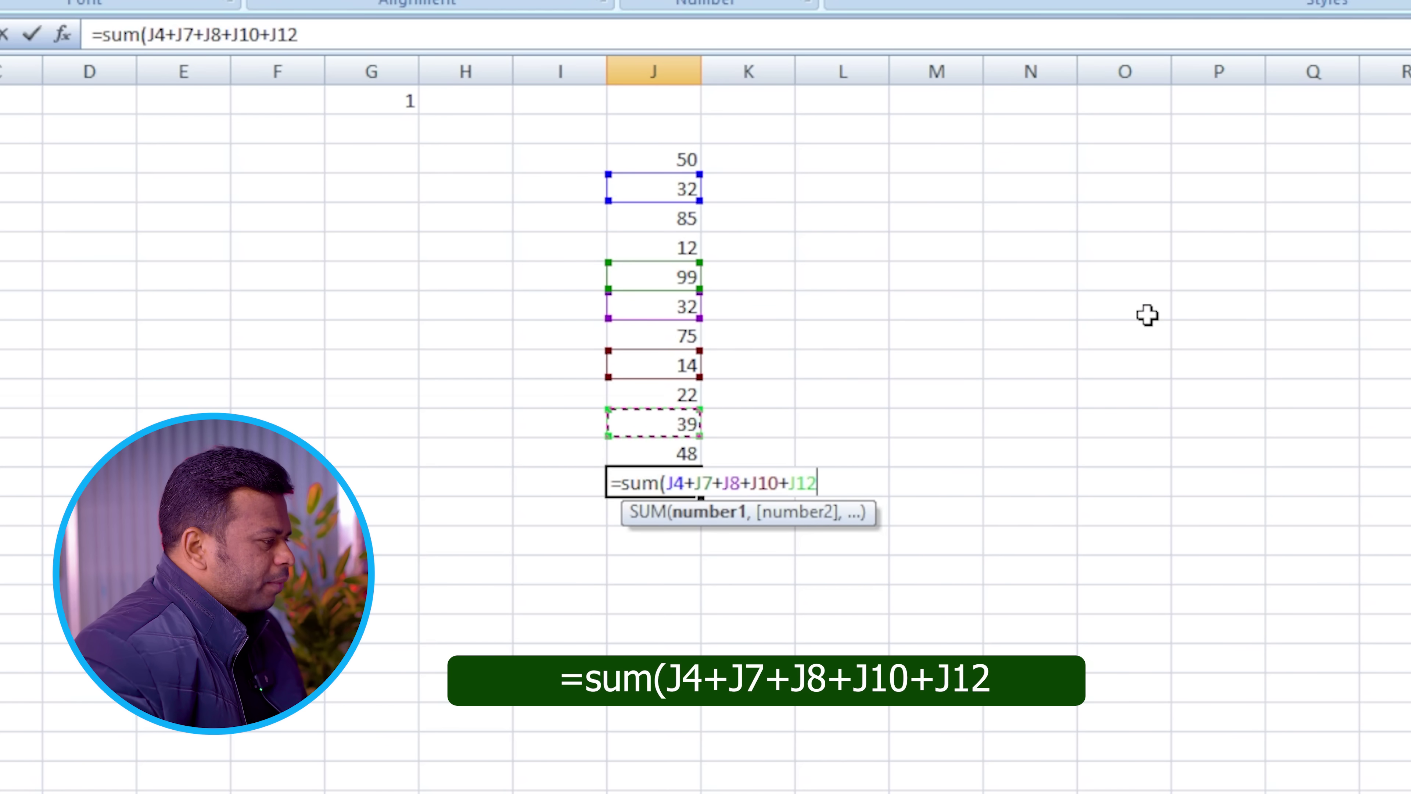
pyautogui.write(')')
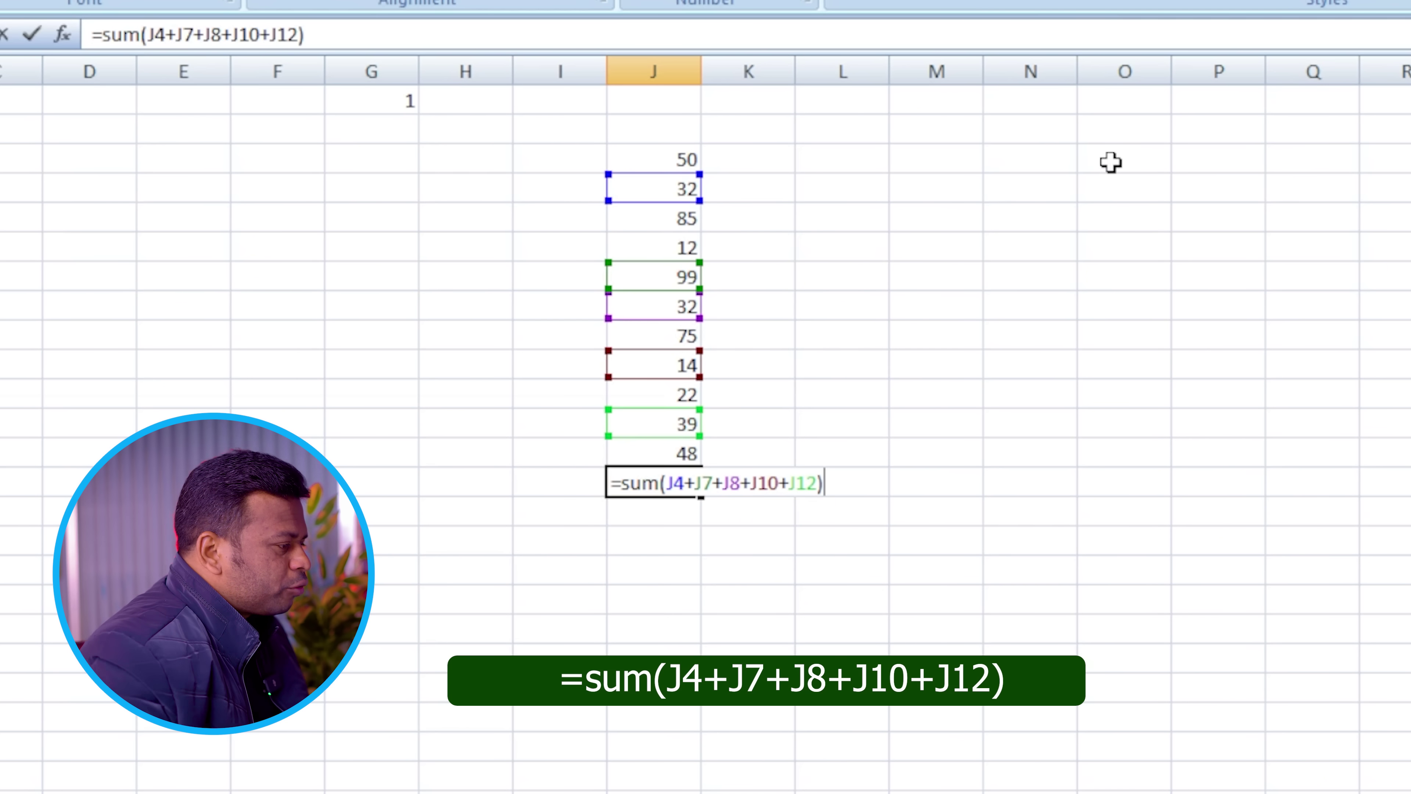
pyautogui.press('Return')
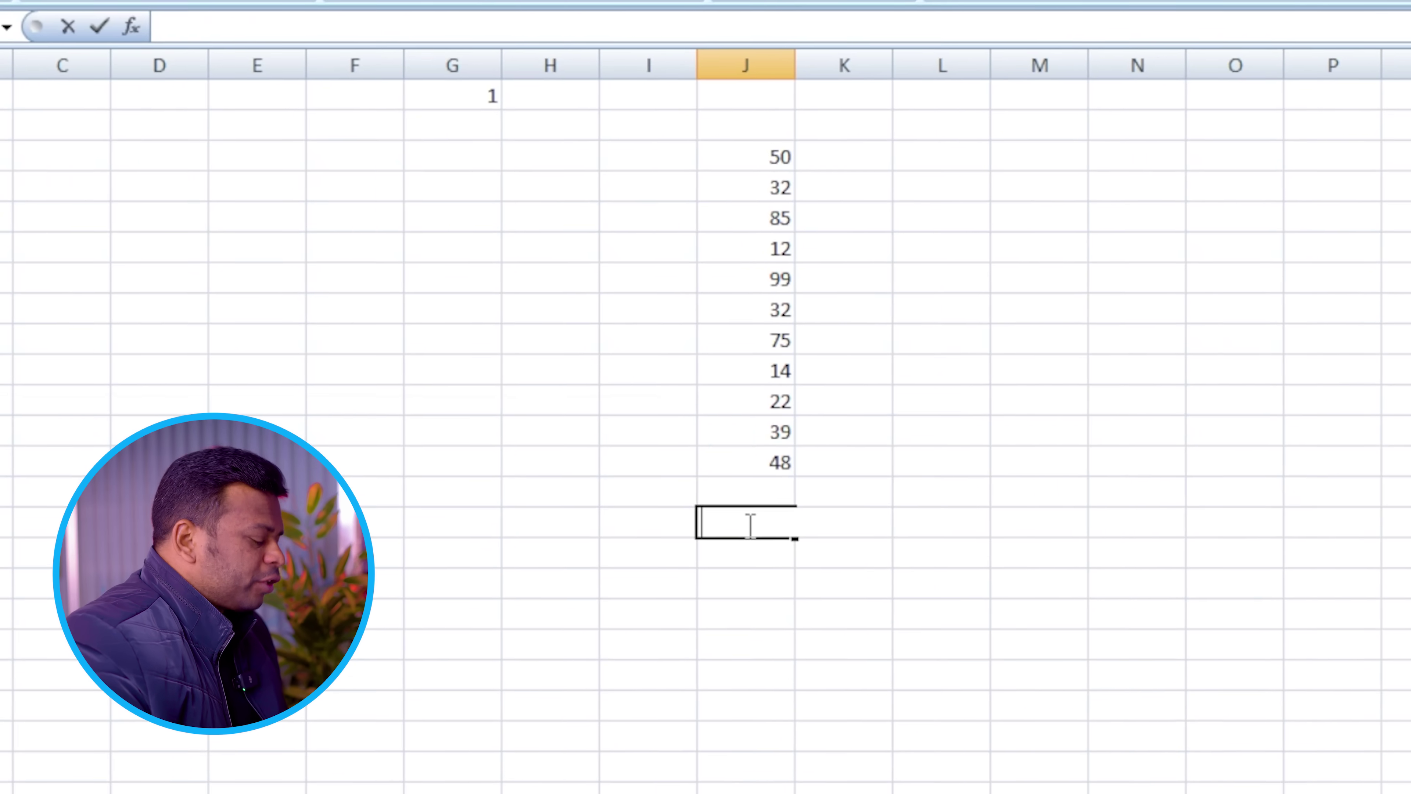
# Enter the formula =sum(J3-J13) in cell J15 to subtract the last number in the list from the first.
pyautogui.write('=')
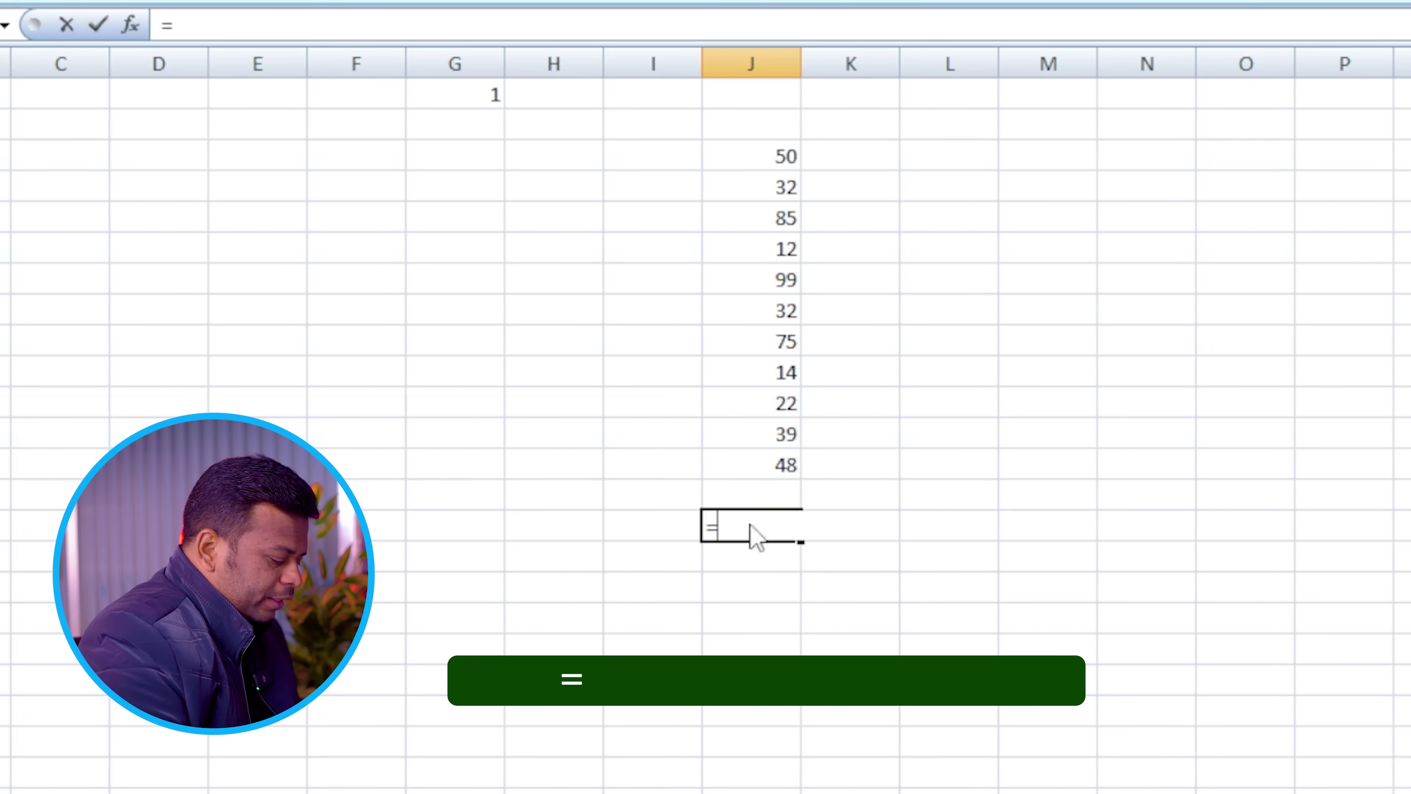
pyautogui.write('su')
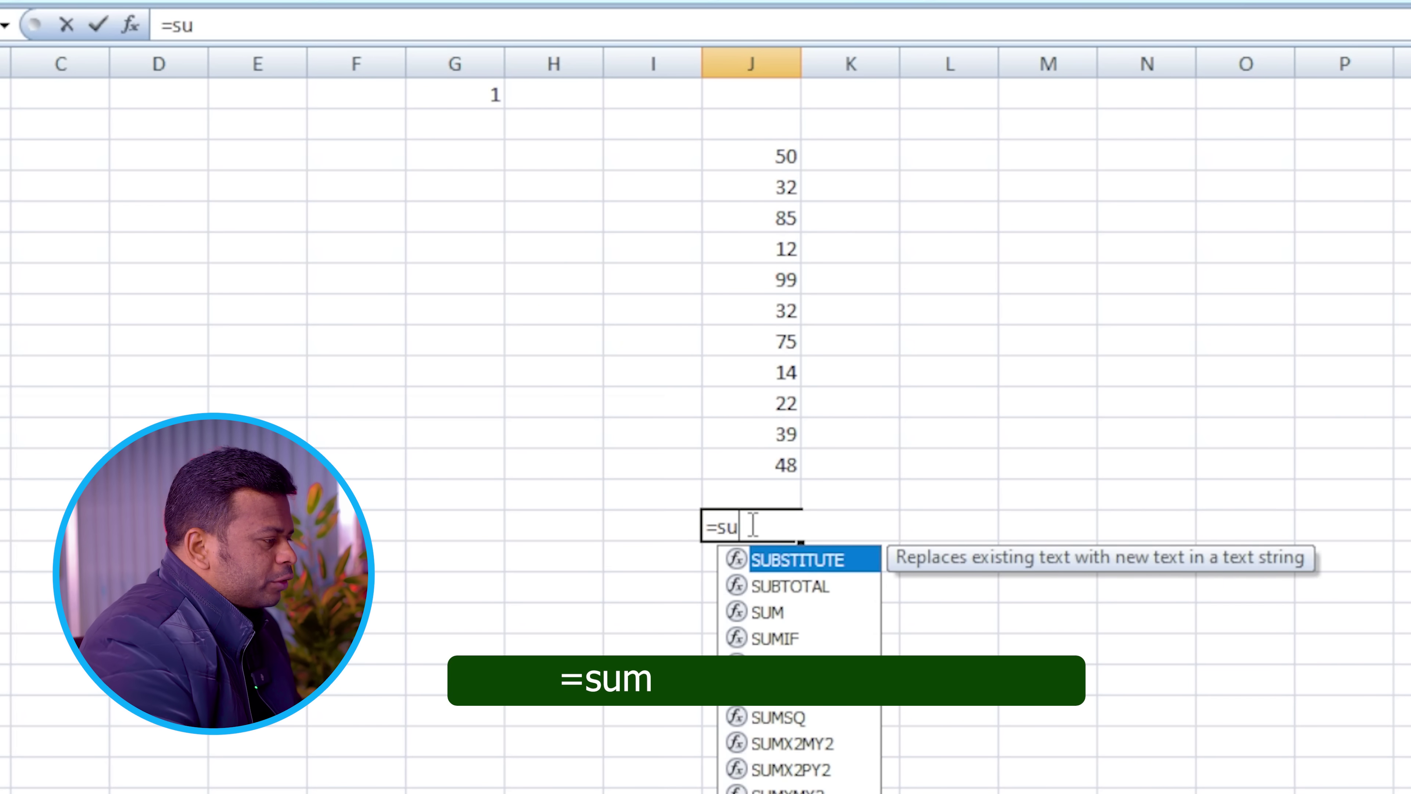
pyautogui.write('m(')
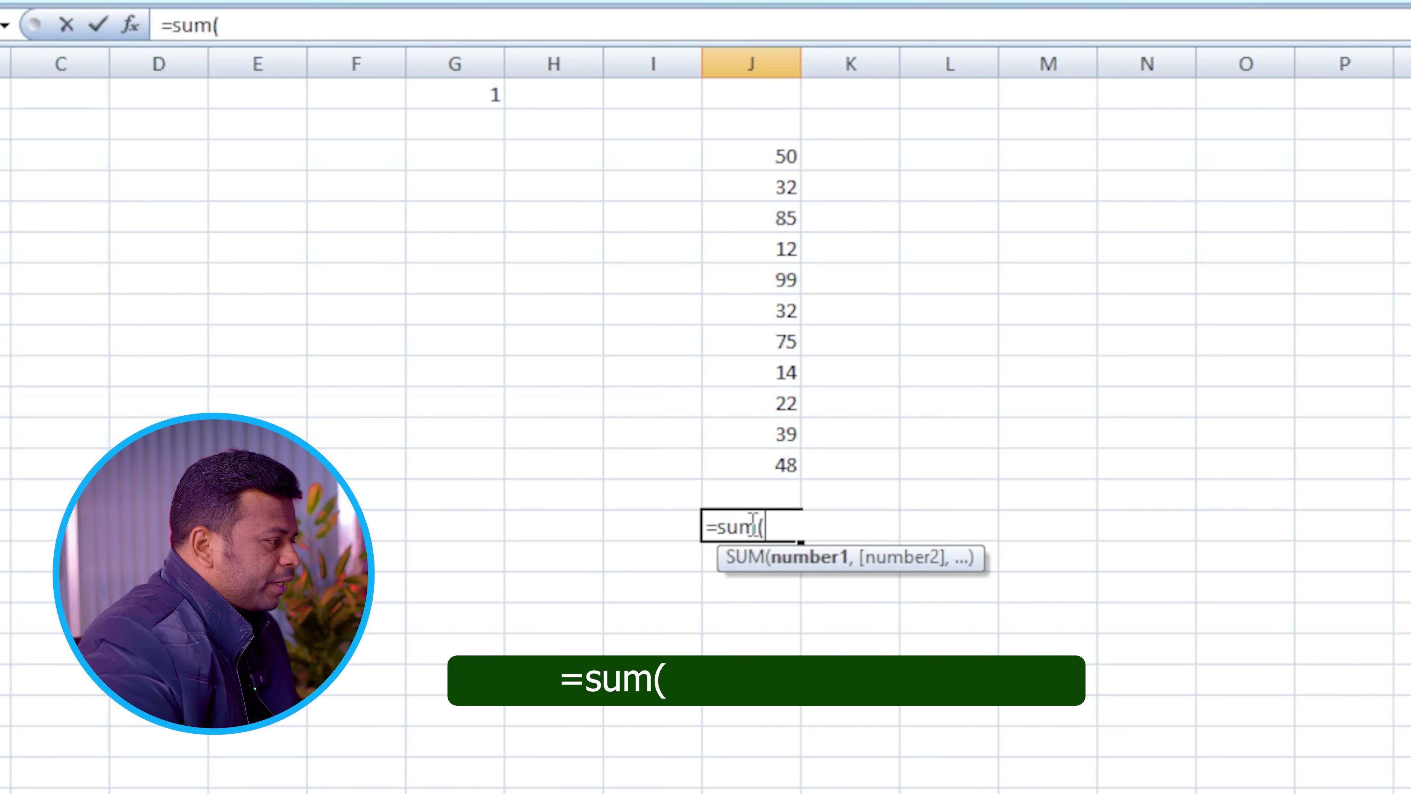
pyautogui.click(756, 158)
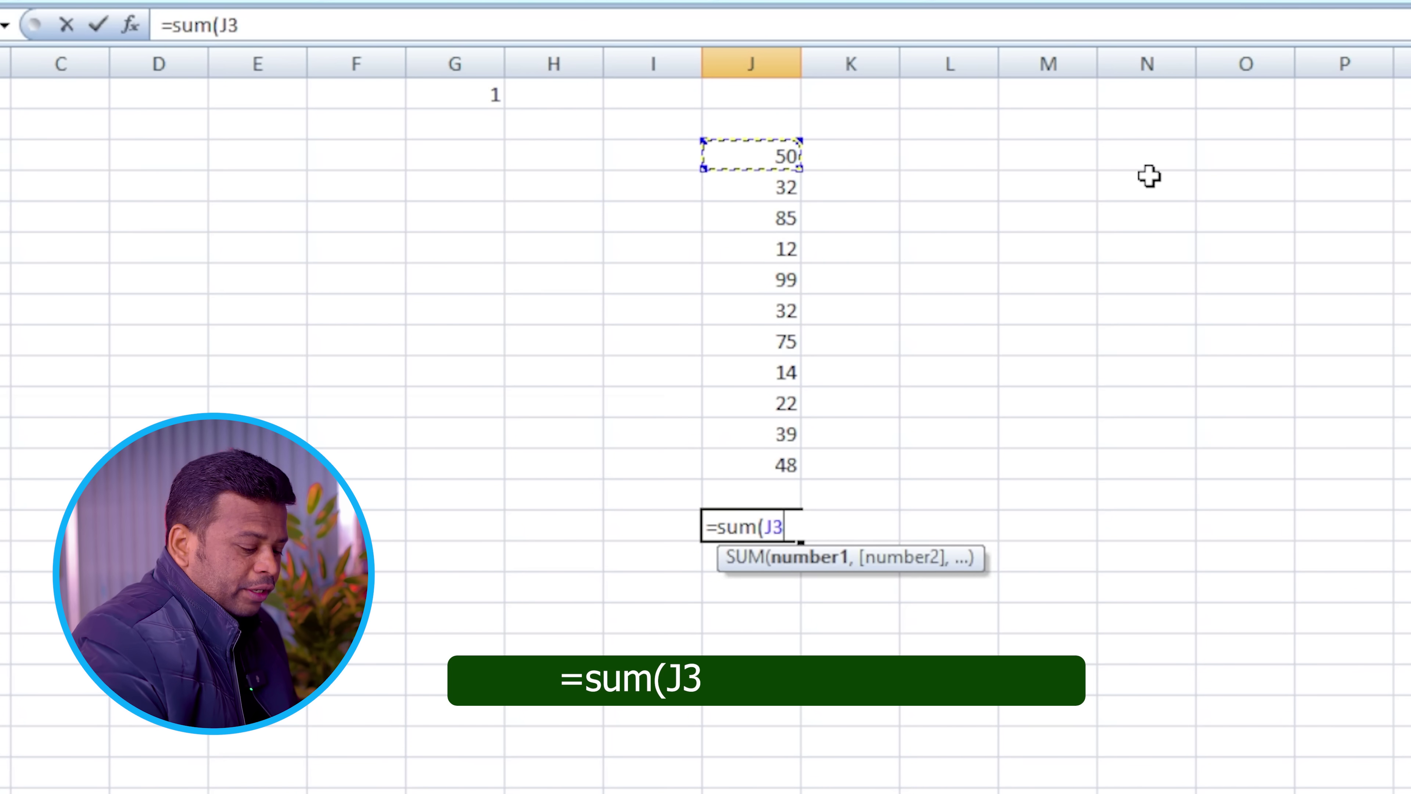
pyautogui.write('-')
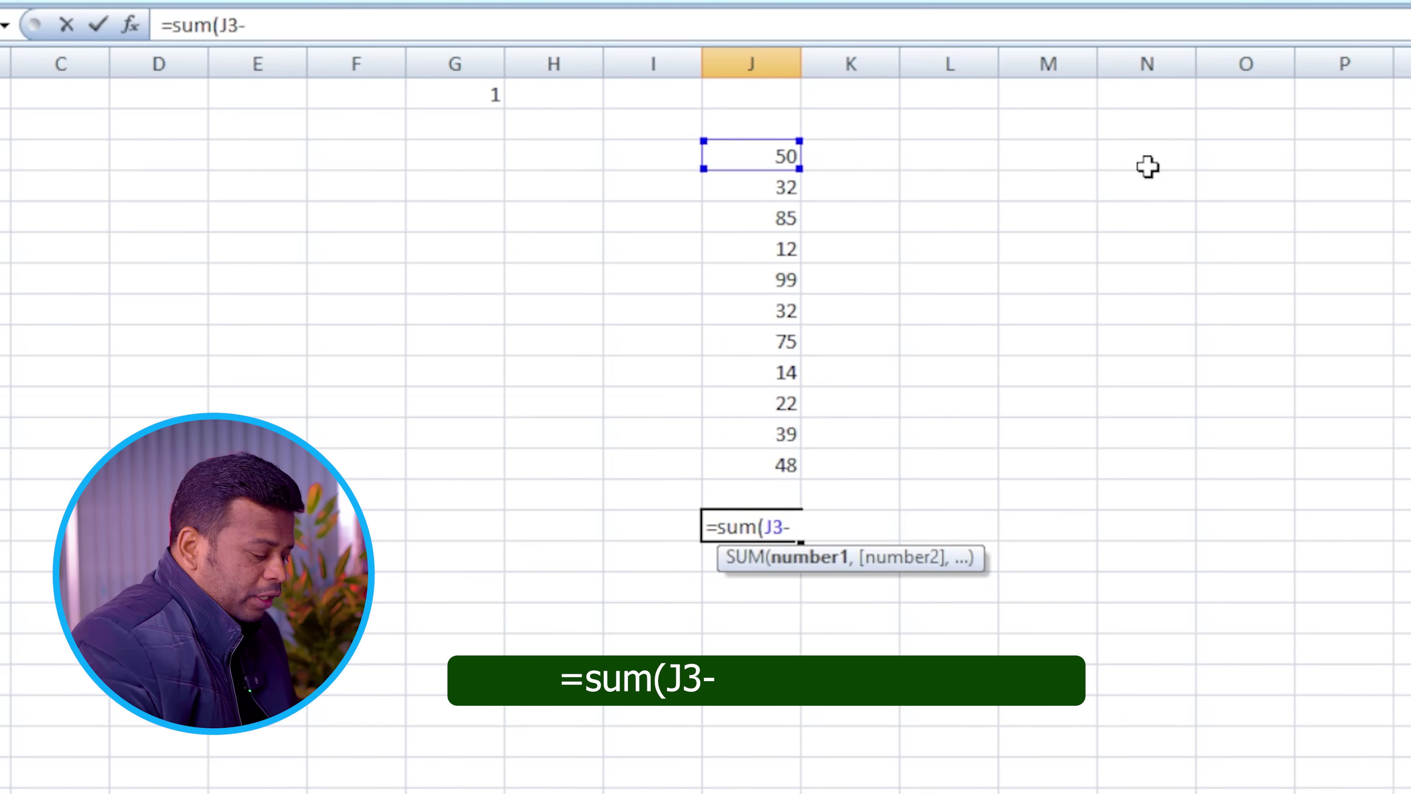
pyautogui.click(755, 470)
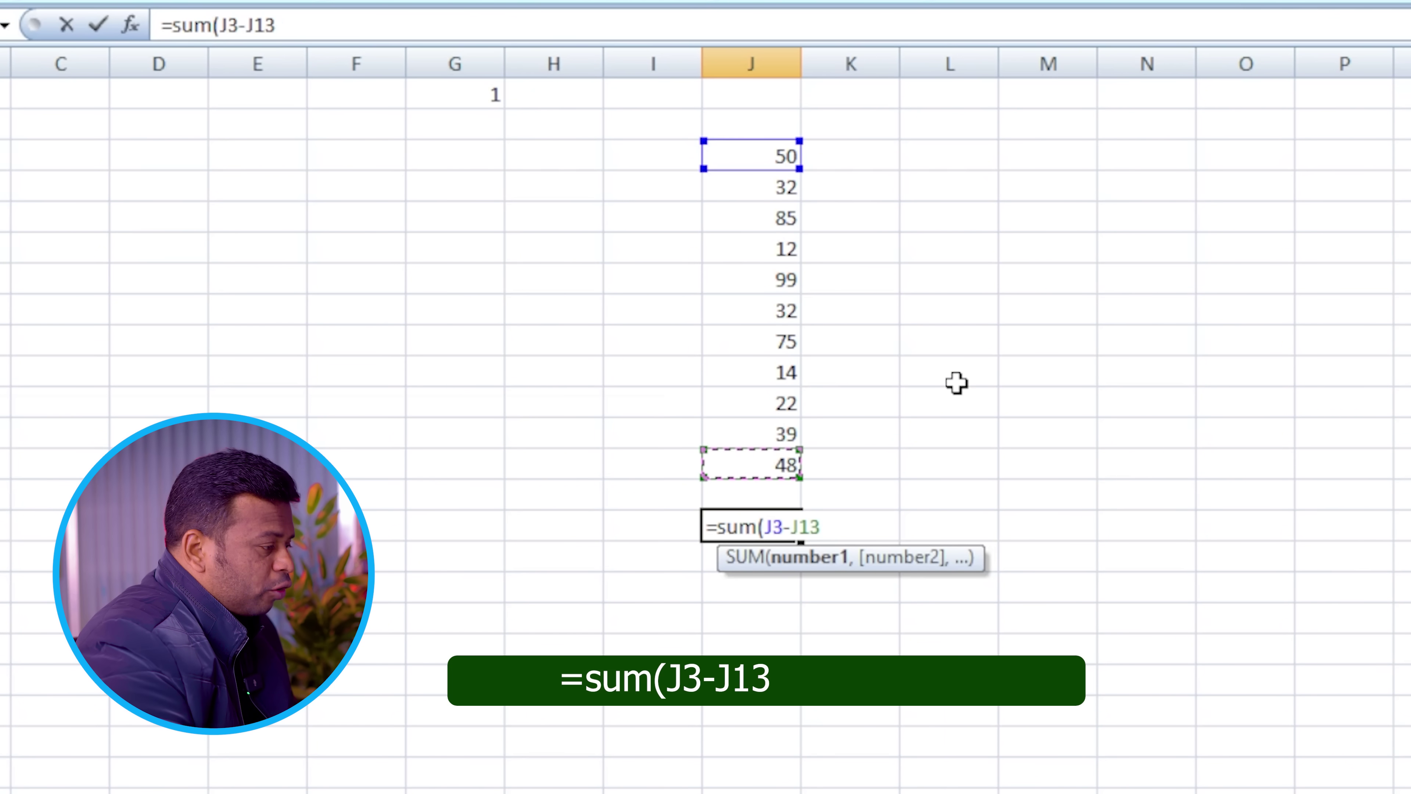
pyautogui.write(')')
pyautogui.press('Return')
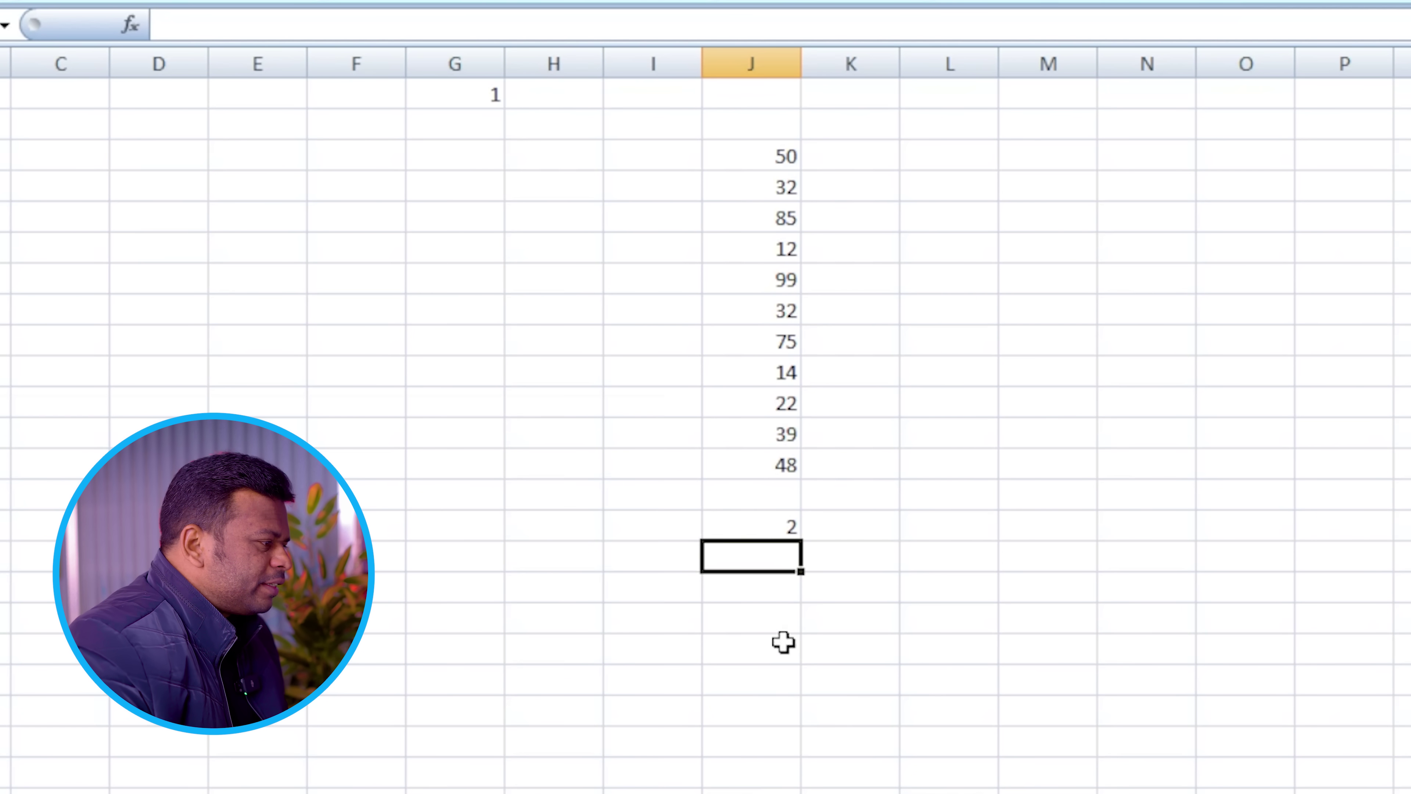
# Replace the subtraction formula in cell J15 with =sum(J4/J13) to divide the second number by the last one.
pyautogui.click(755, 514)
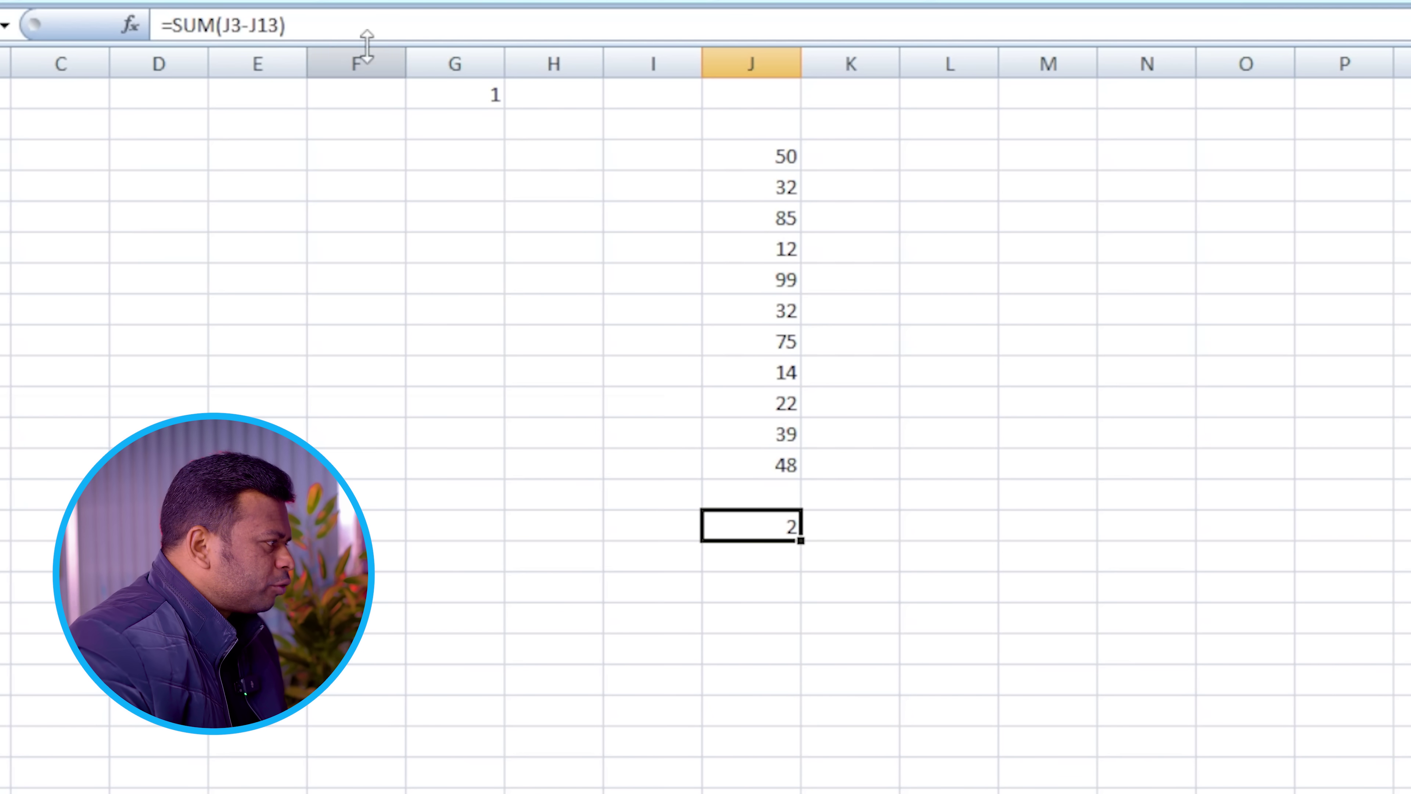
pyautogui.moveTo(337, 22); pyautogui.dragTo(6, 25)
pyautogui.press('BackSpace')
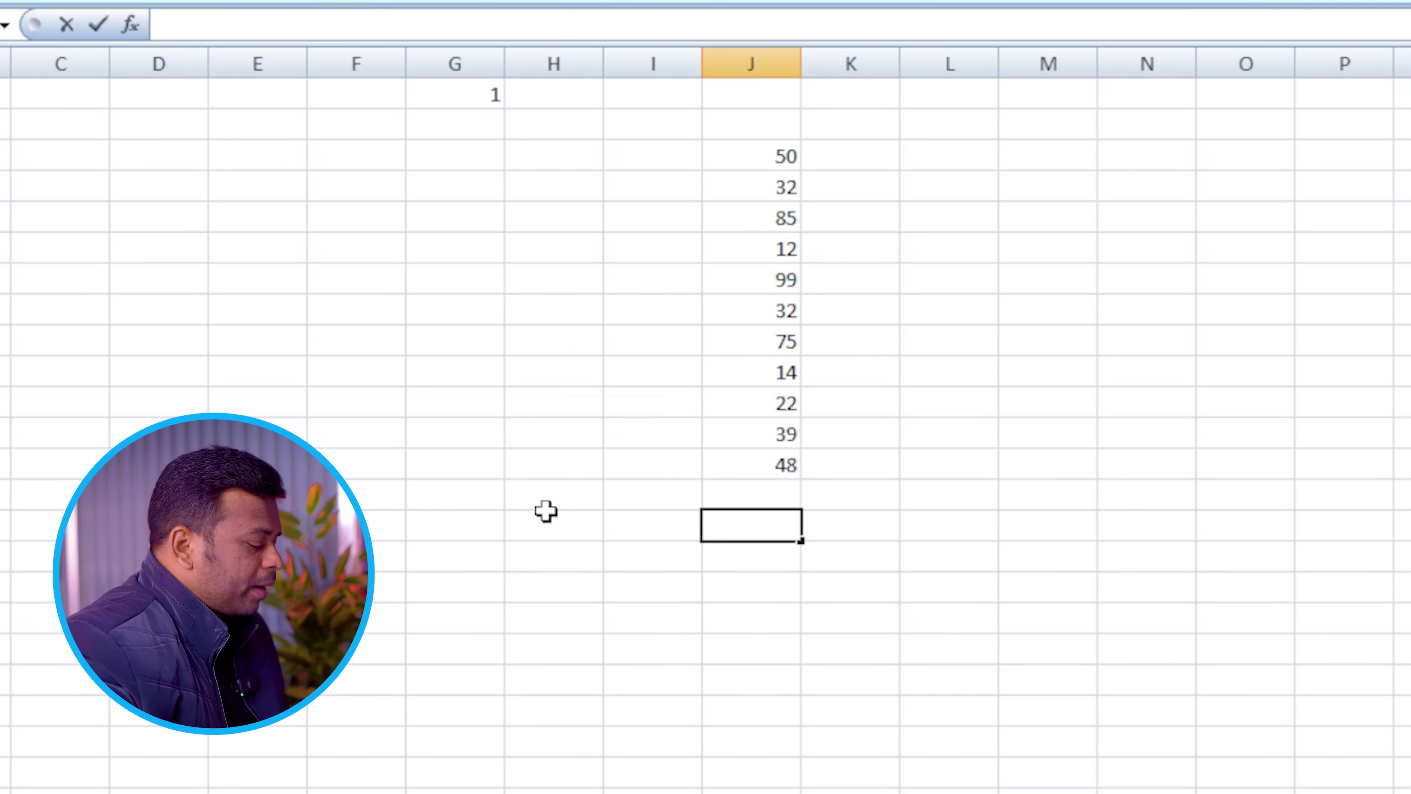
pyautogui.write('=sum(')
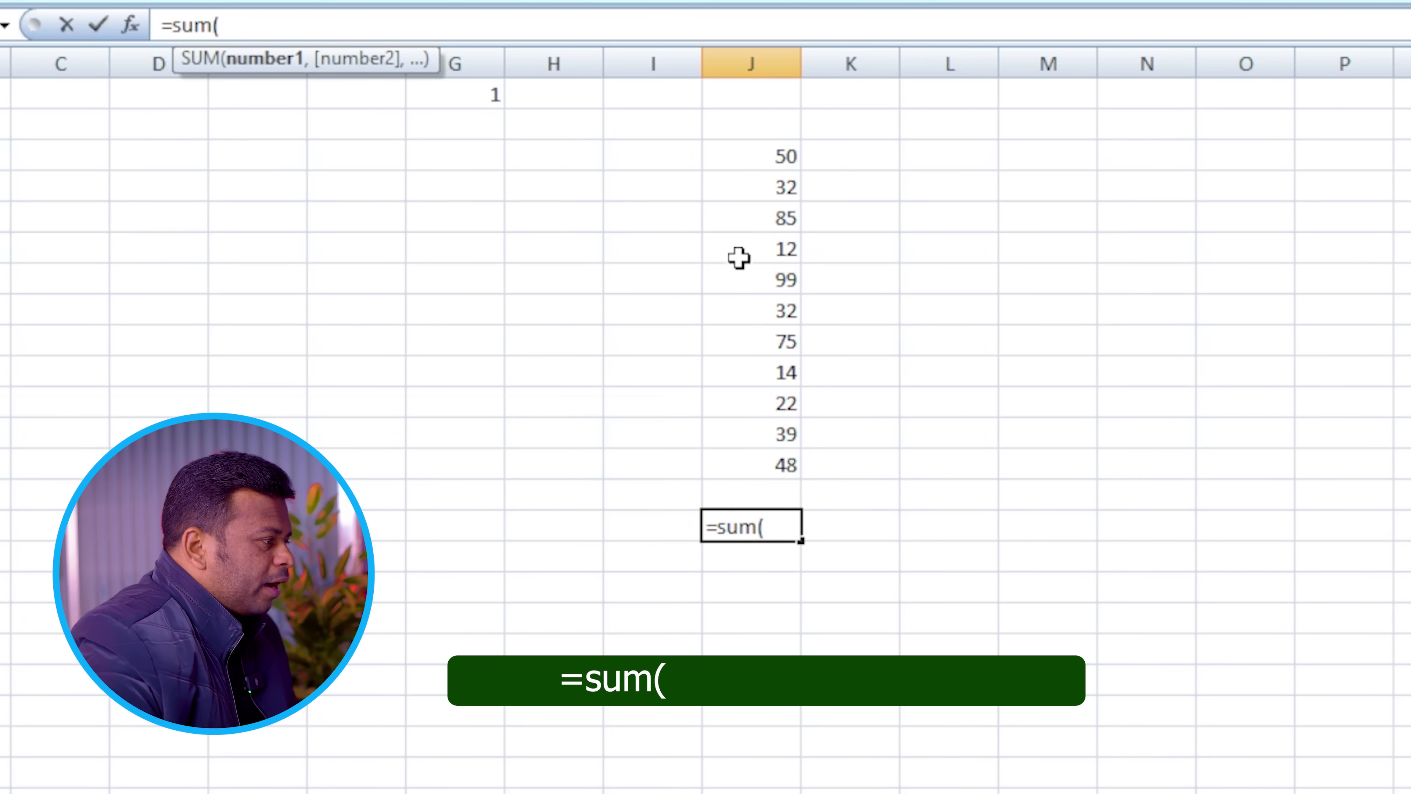
pyautogui.click(743, 185)
pyautogui.write('/')
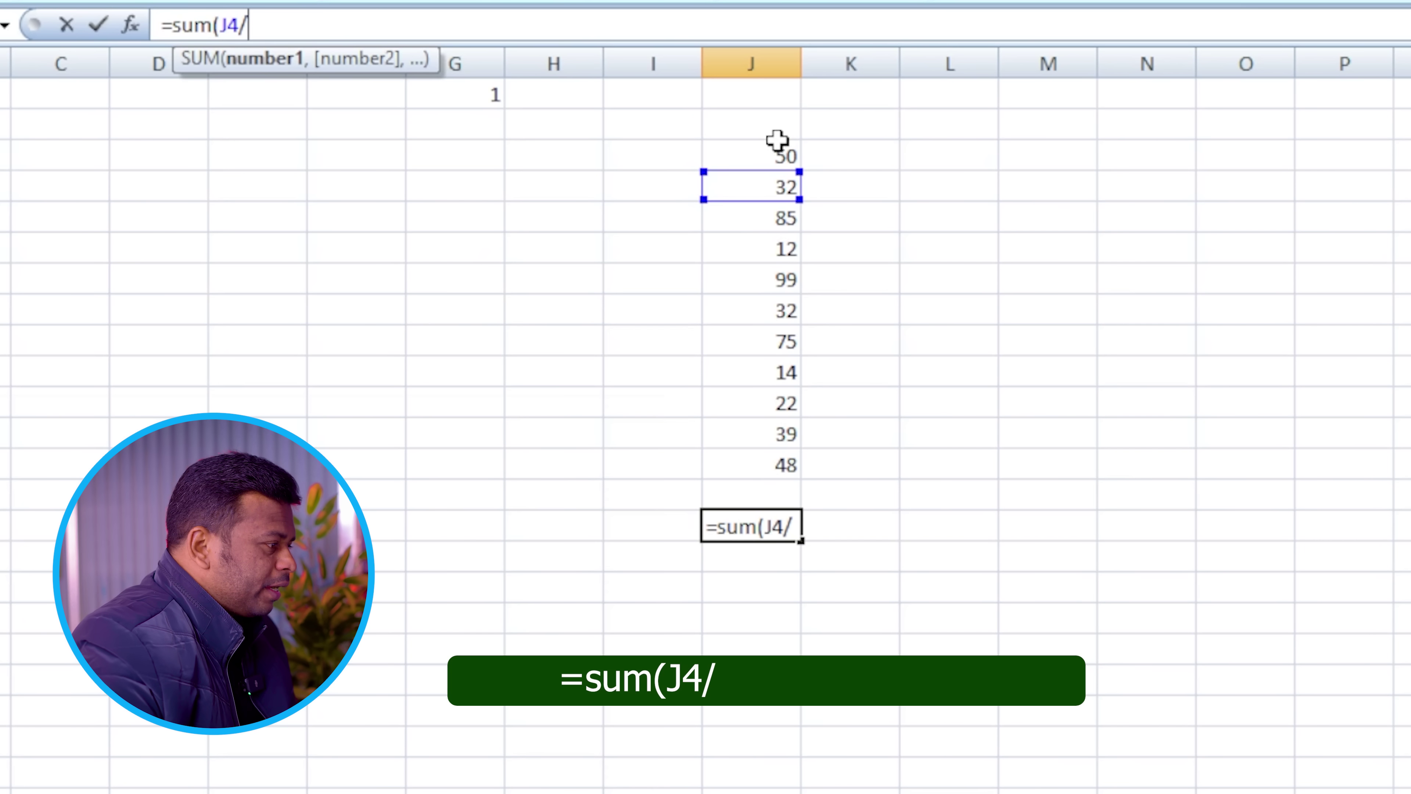
pyautogui.click(778, 465)
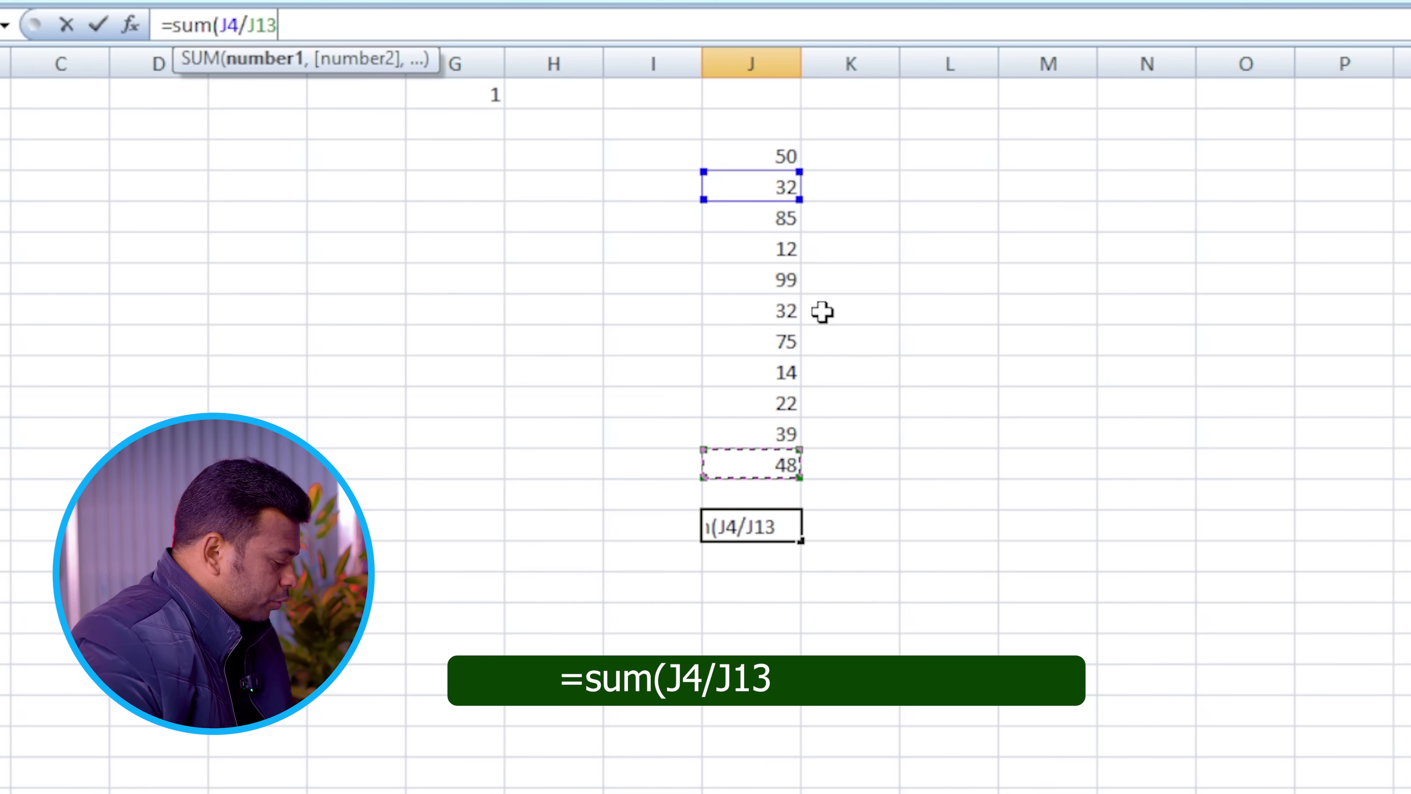
pyautogui.write(')')
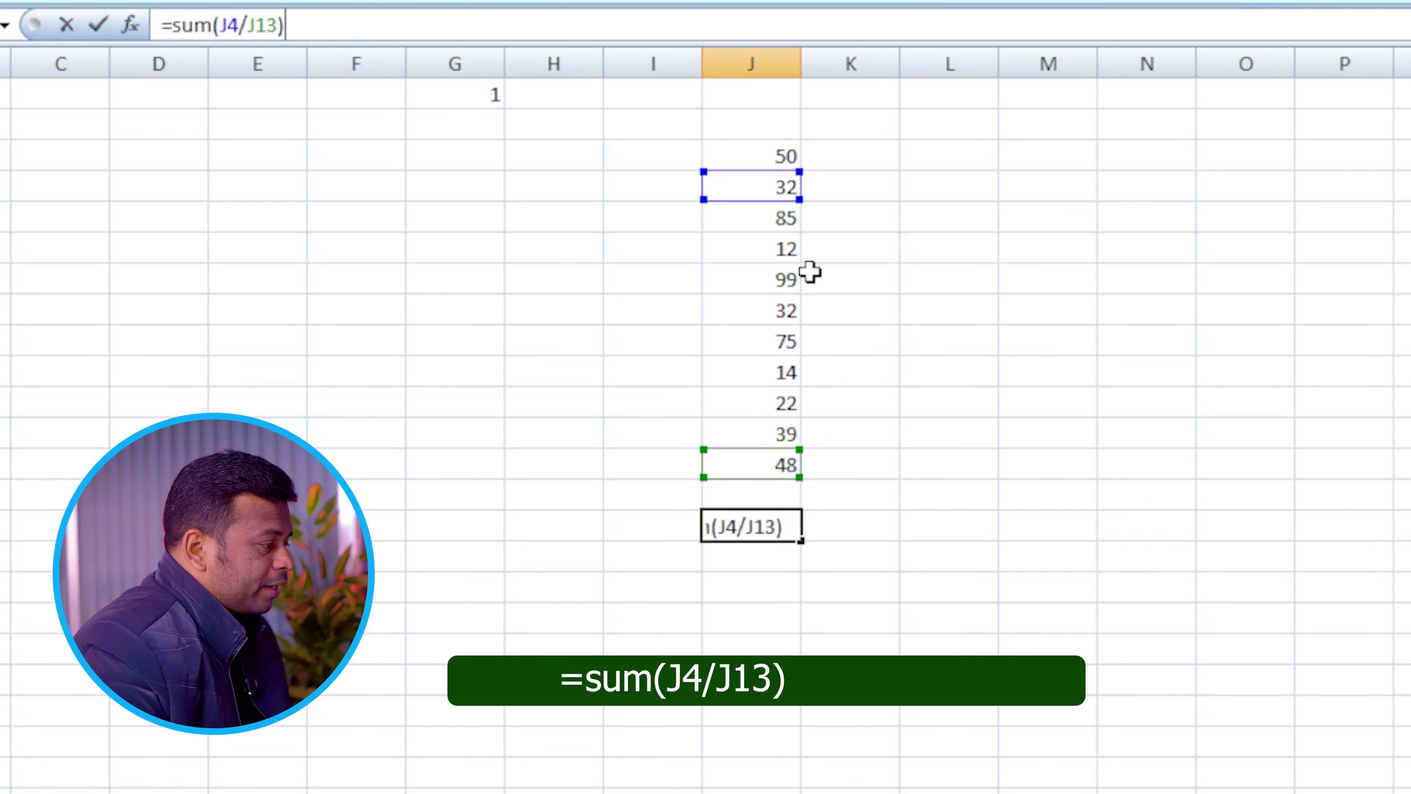
pyautogui.press('Return')
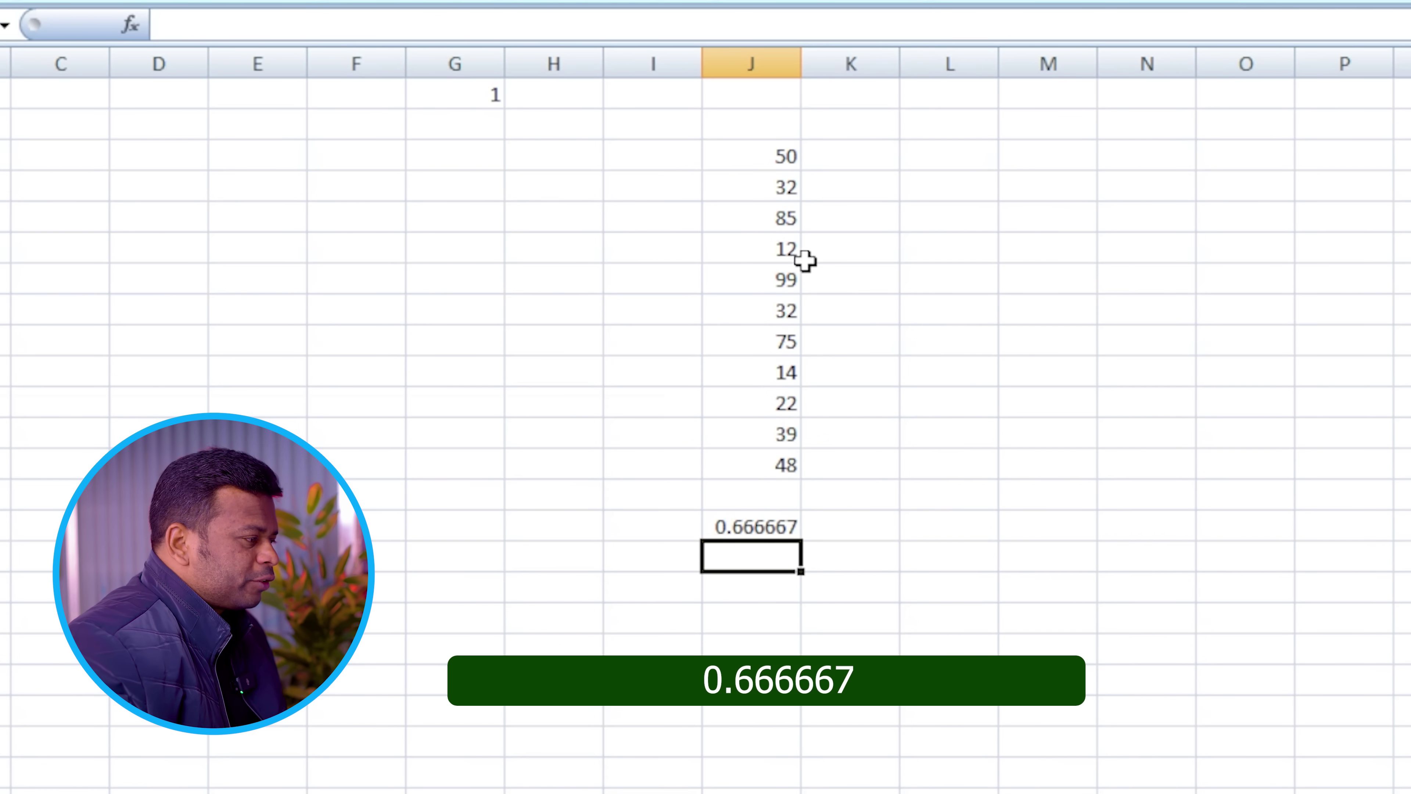
# Replace the division formula in cell J15 with =sum(J3*J4) to multiply the first two numbers in the list.
pyautogui.click(739, 527)
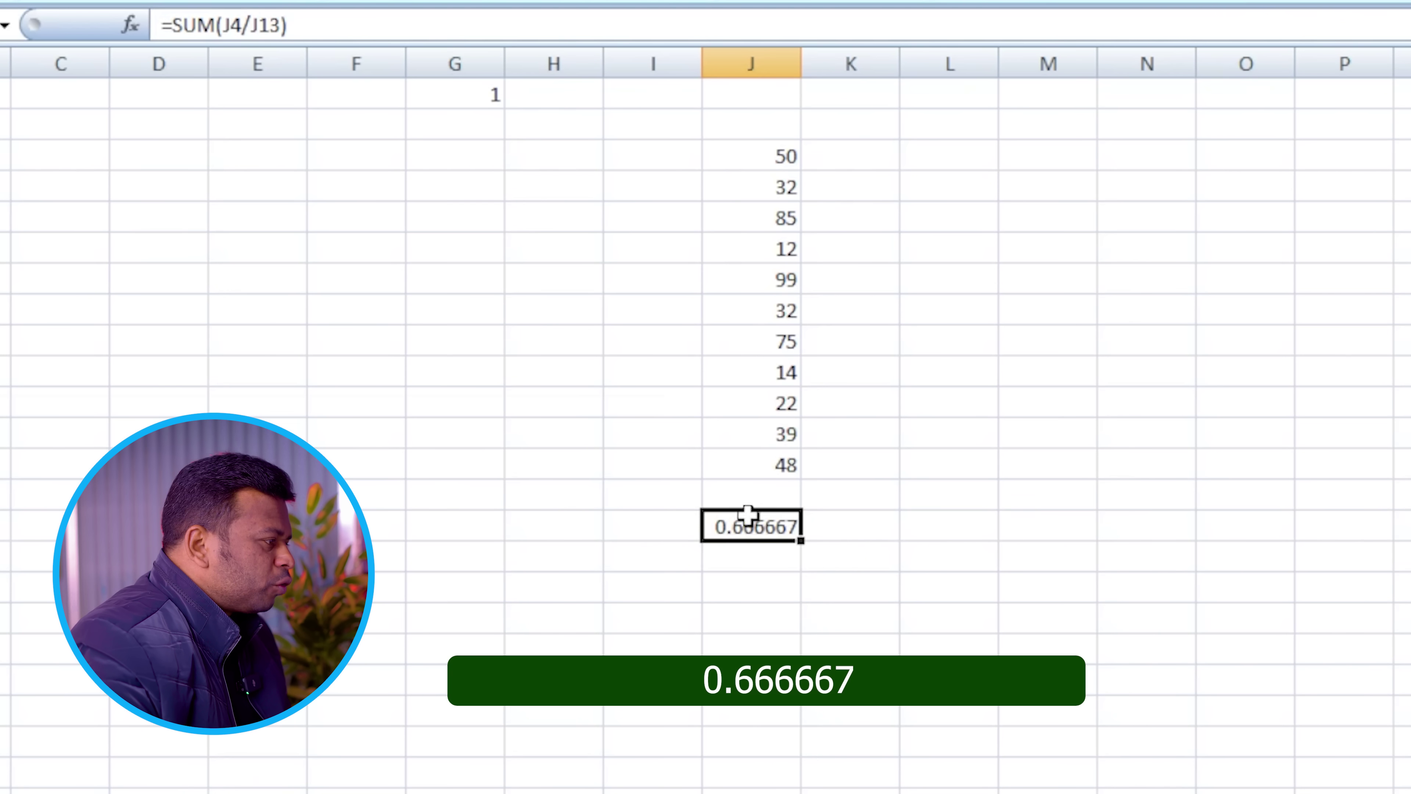
pyautogui.moveTo(333, 23); pyautogui.dragTo(143, 50)
pyautogui.press('Delete')
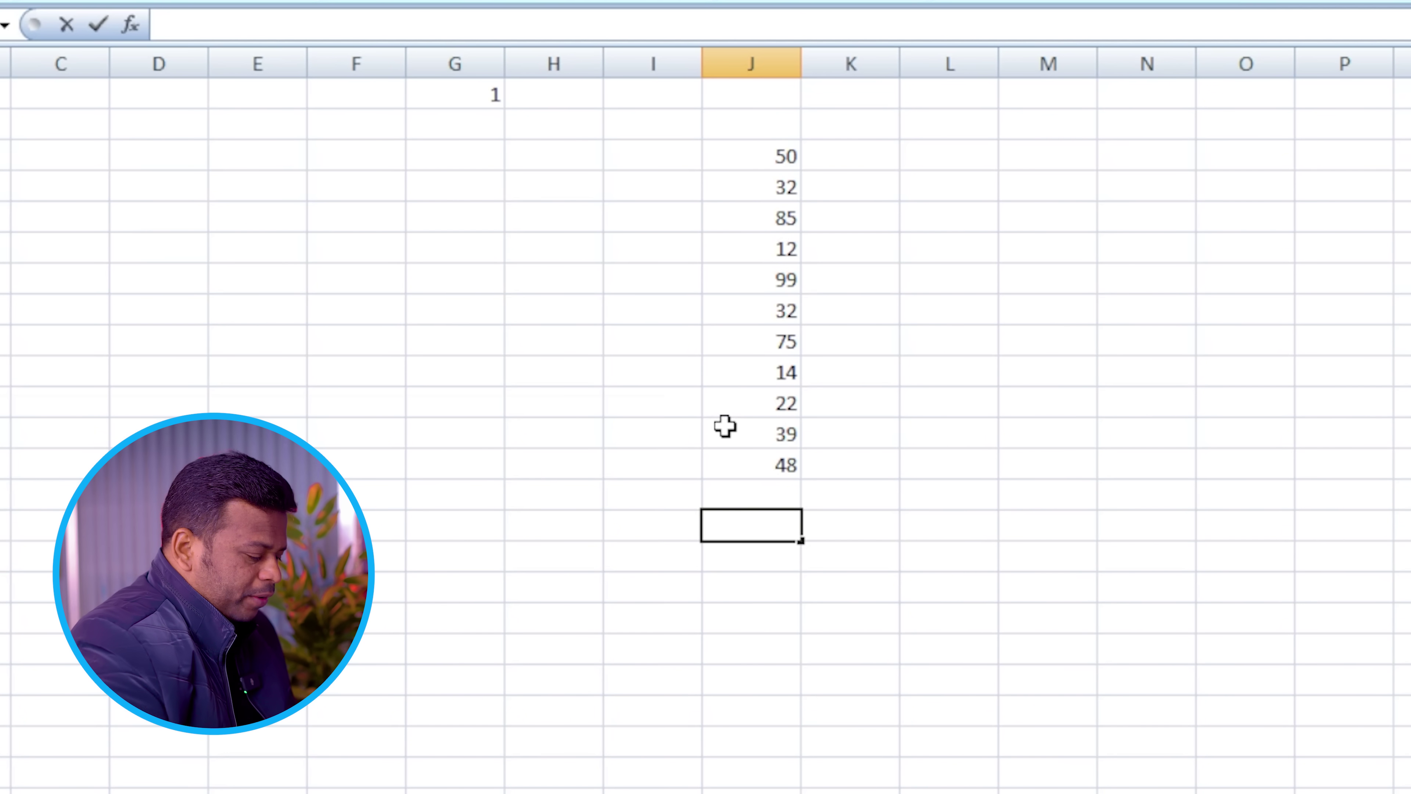
pyautogui.write('=')
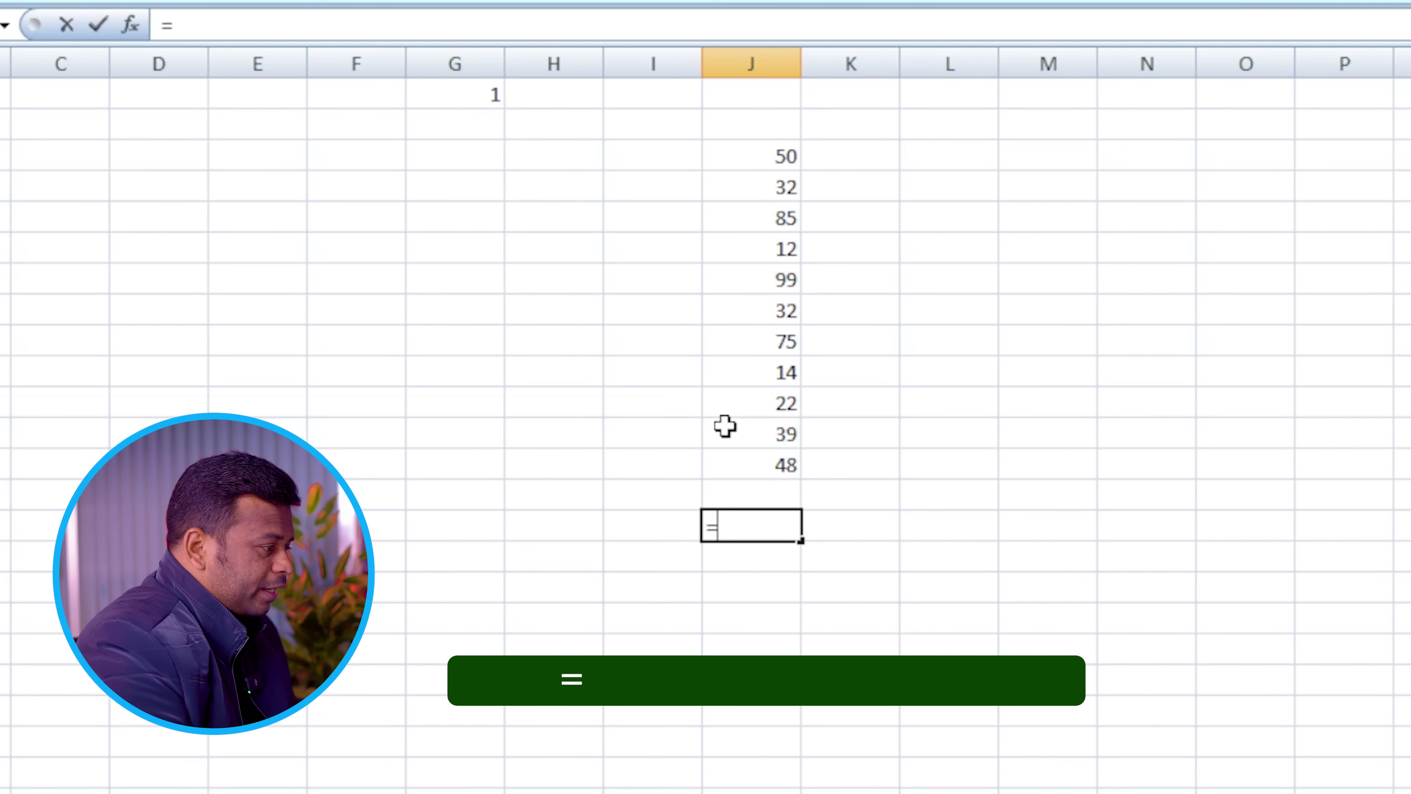
pyautogui.write('du')
pyautogui.press('BackSpace')
pyautogui.press('BackSpace')
pyautogui.write('sum(')
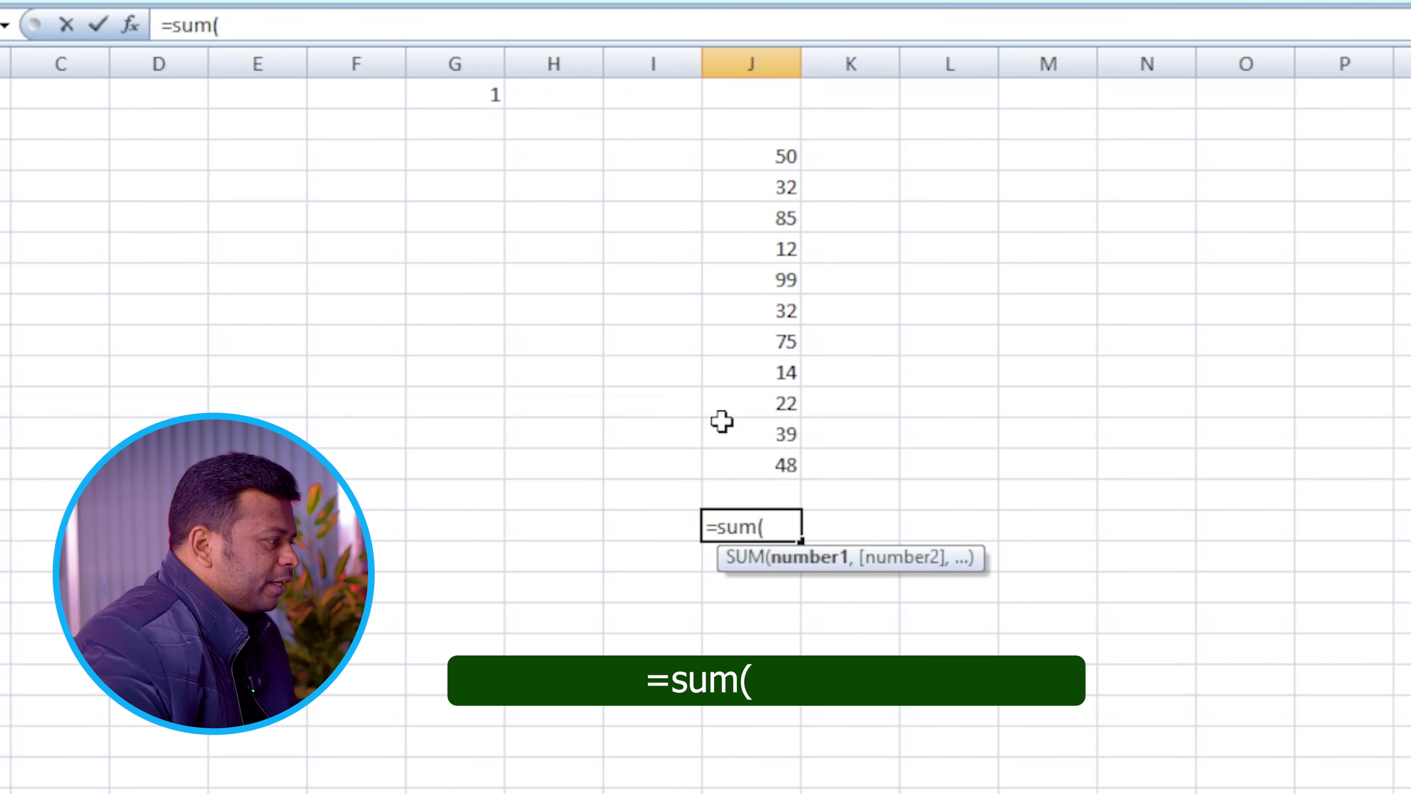
pyautogui.click(750, 156)
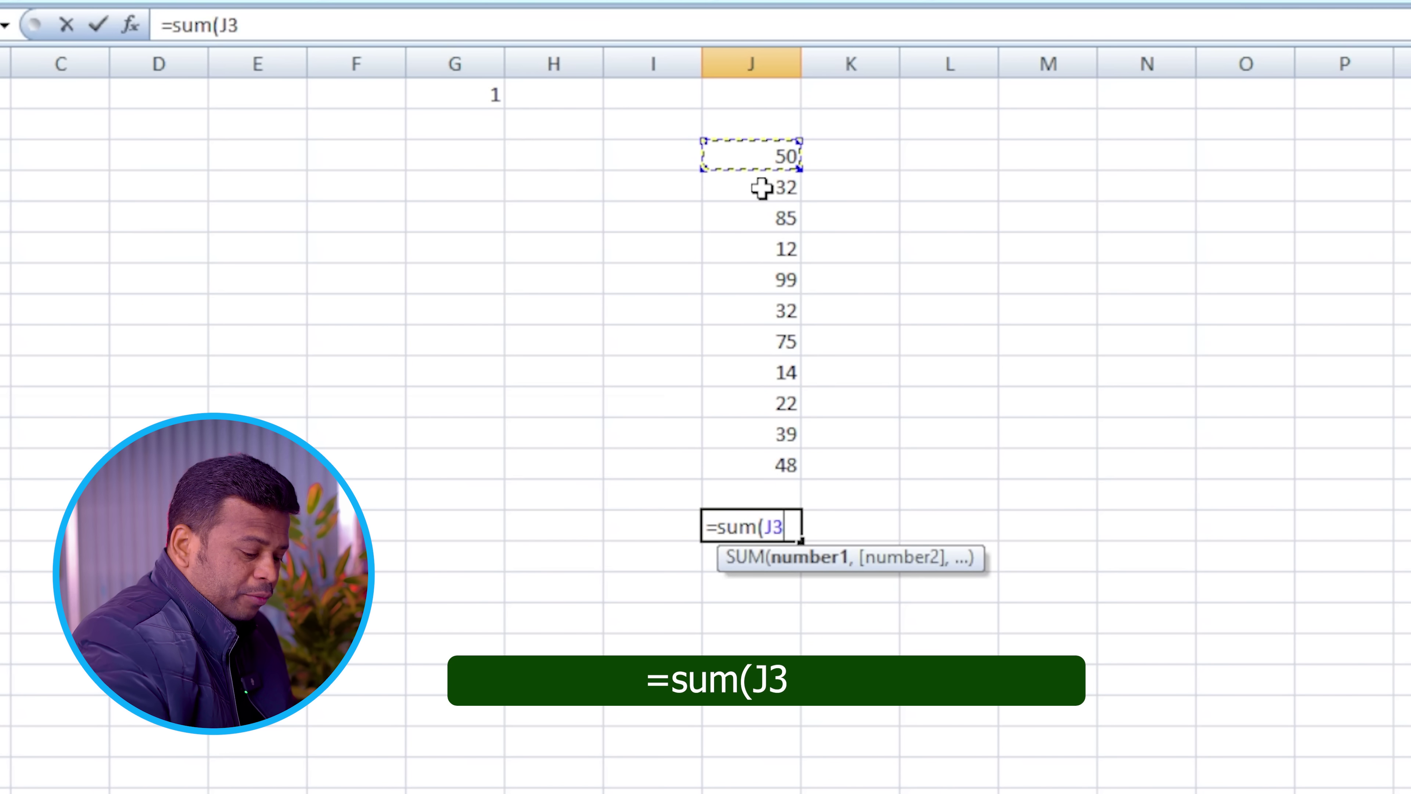
pyautogui.write('*')
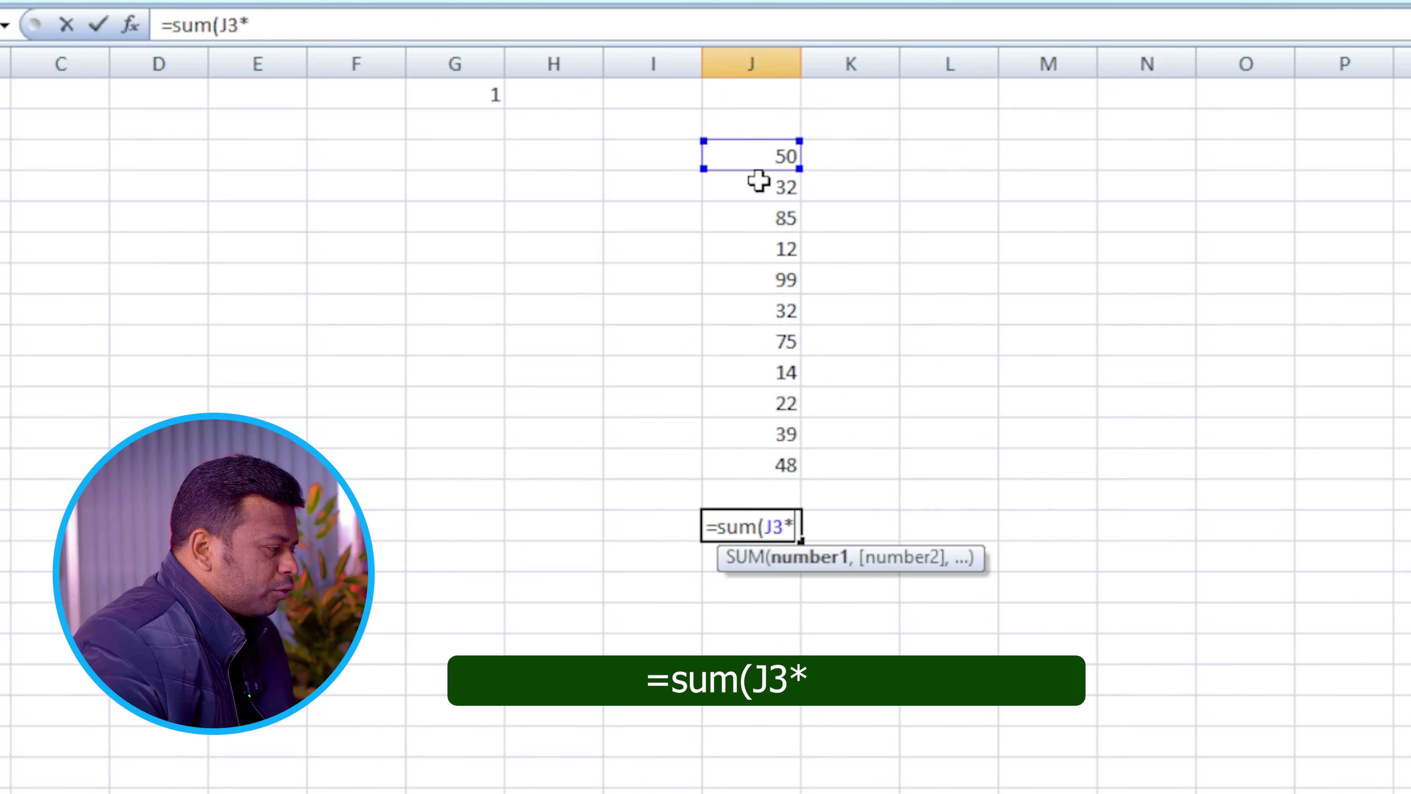
pyautogui.click(754, 200)
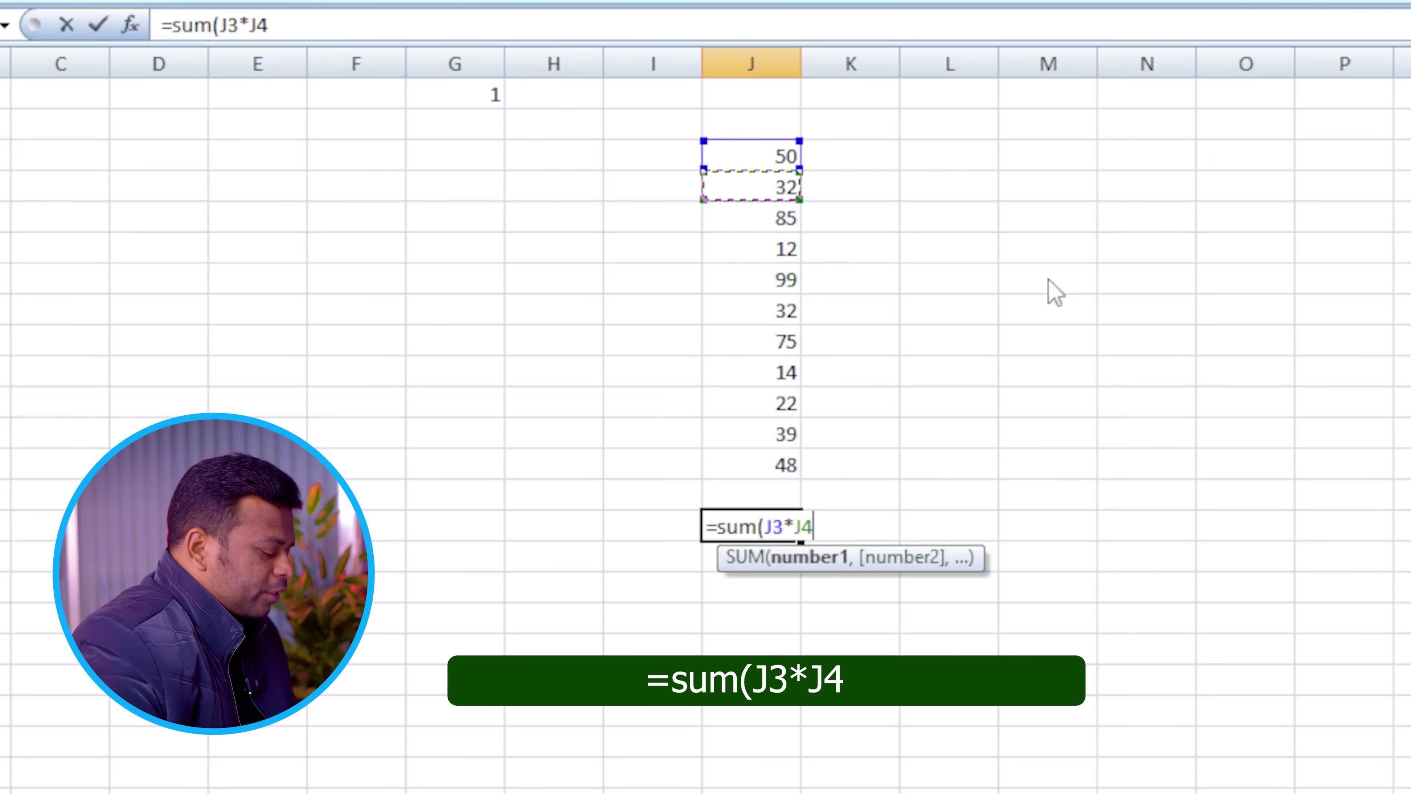
pyautogui.write(')')
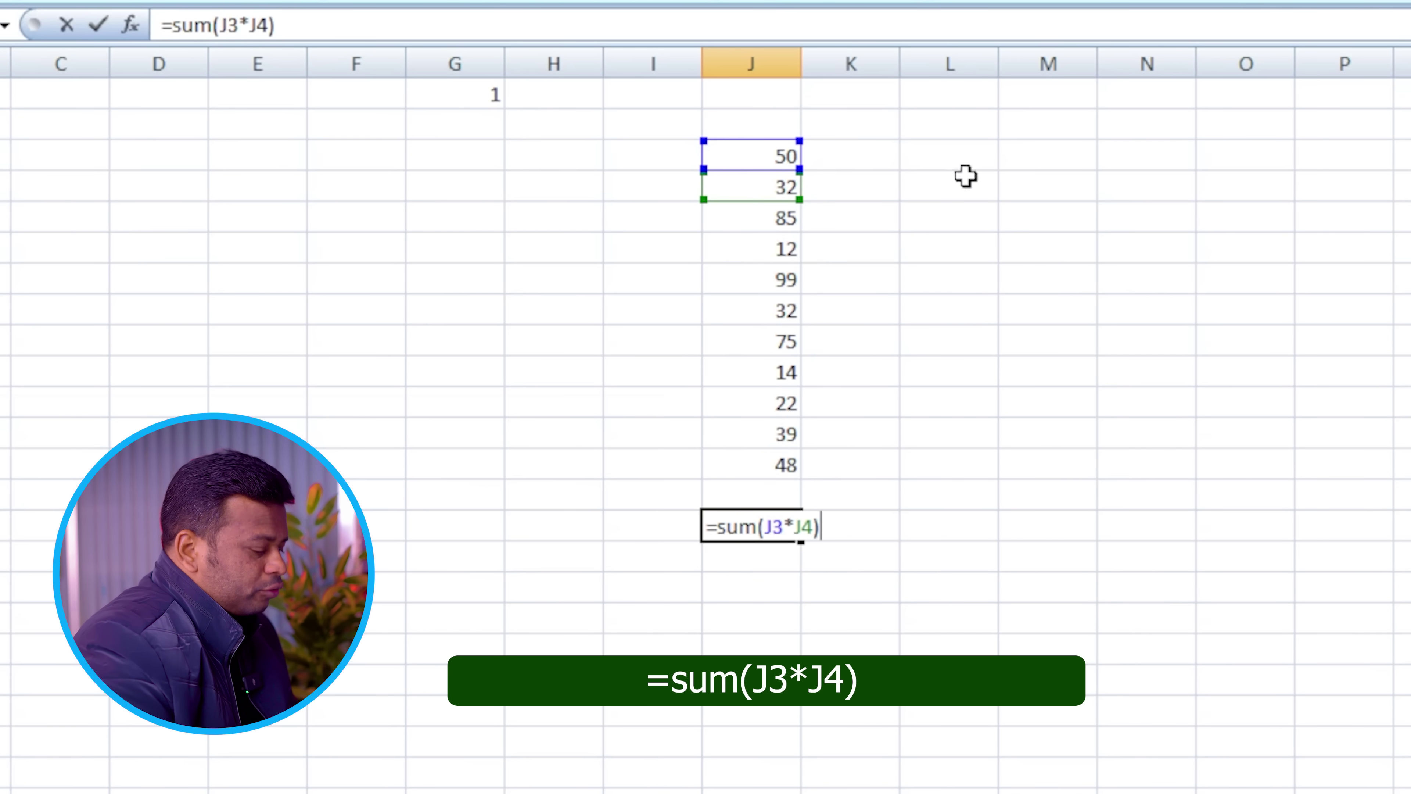
pyautogui.press('Return')
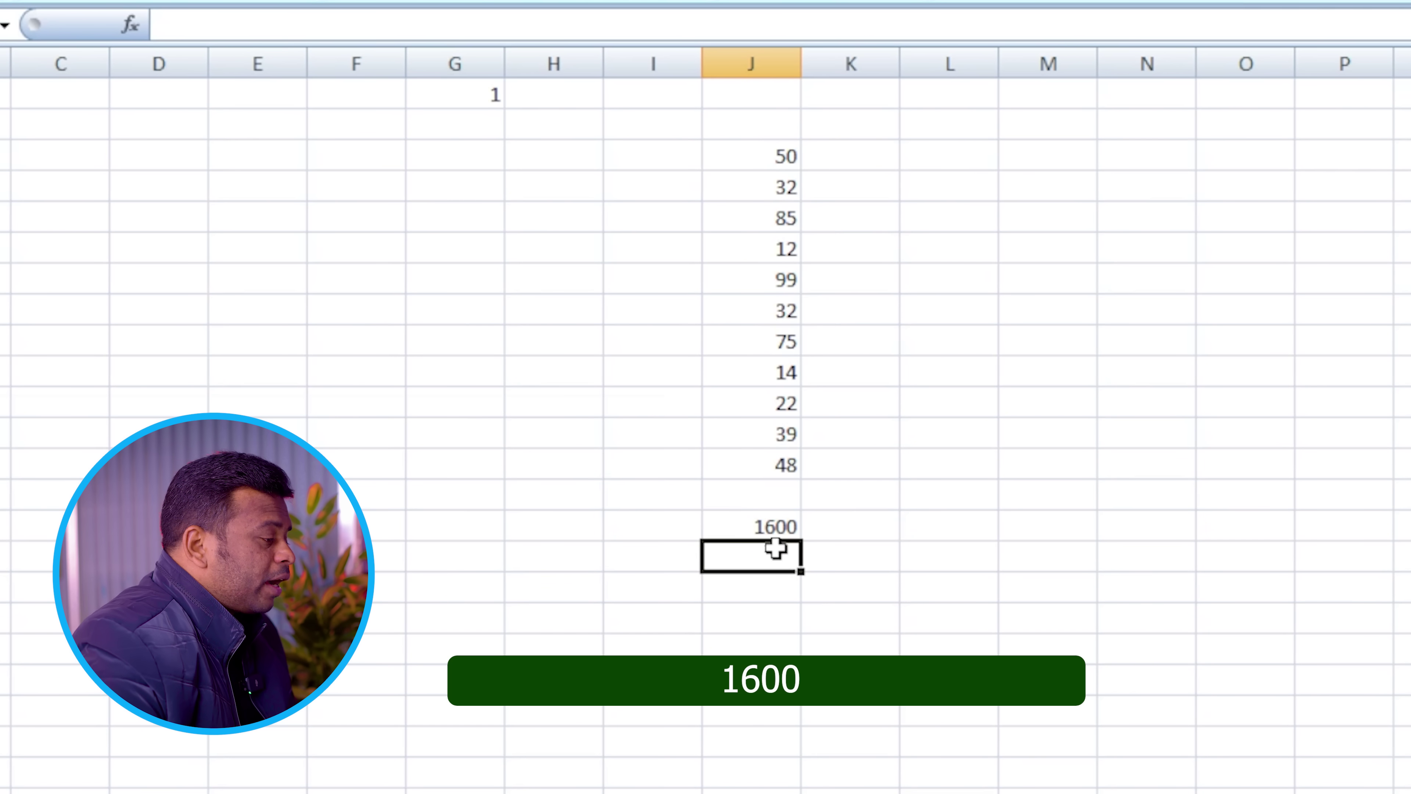
# Enter the formula =sum(J3*J4*J5*J6) in cell J17 to multiply the first four numbers in the list.
pyautogui.click(755, 594)
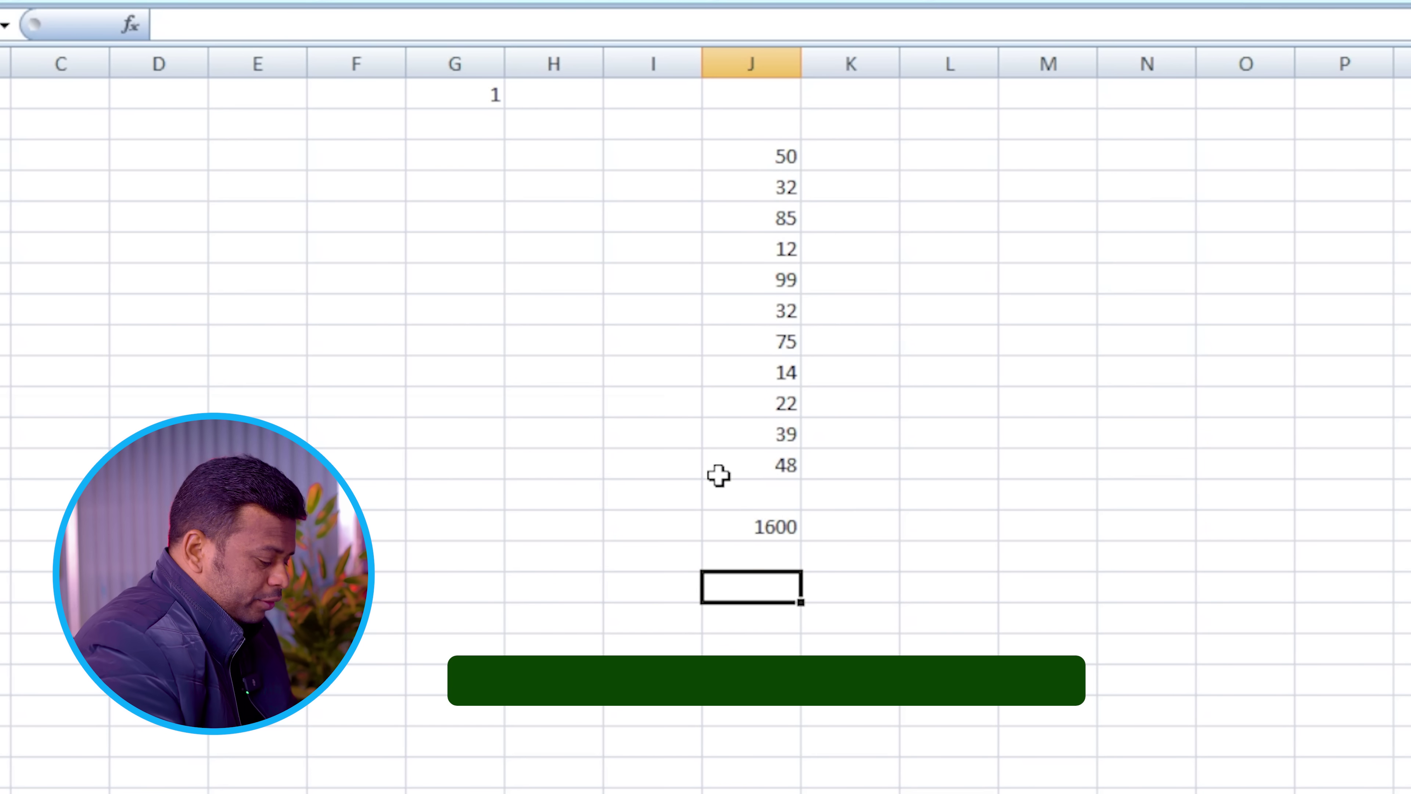
pyautogui.write('=sum(')
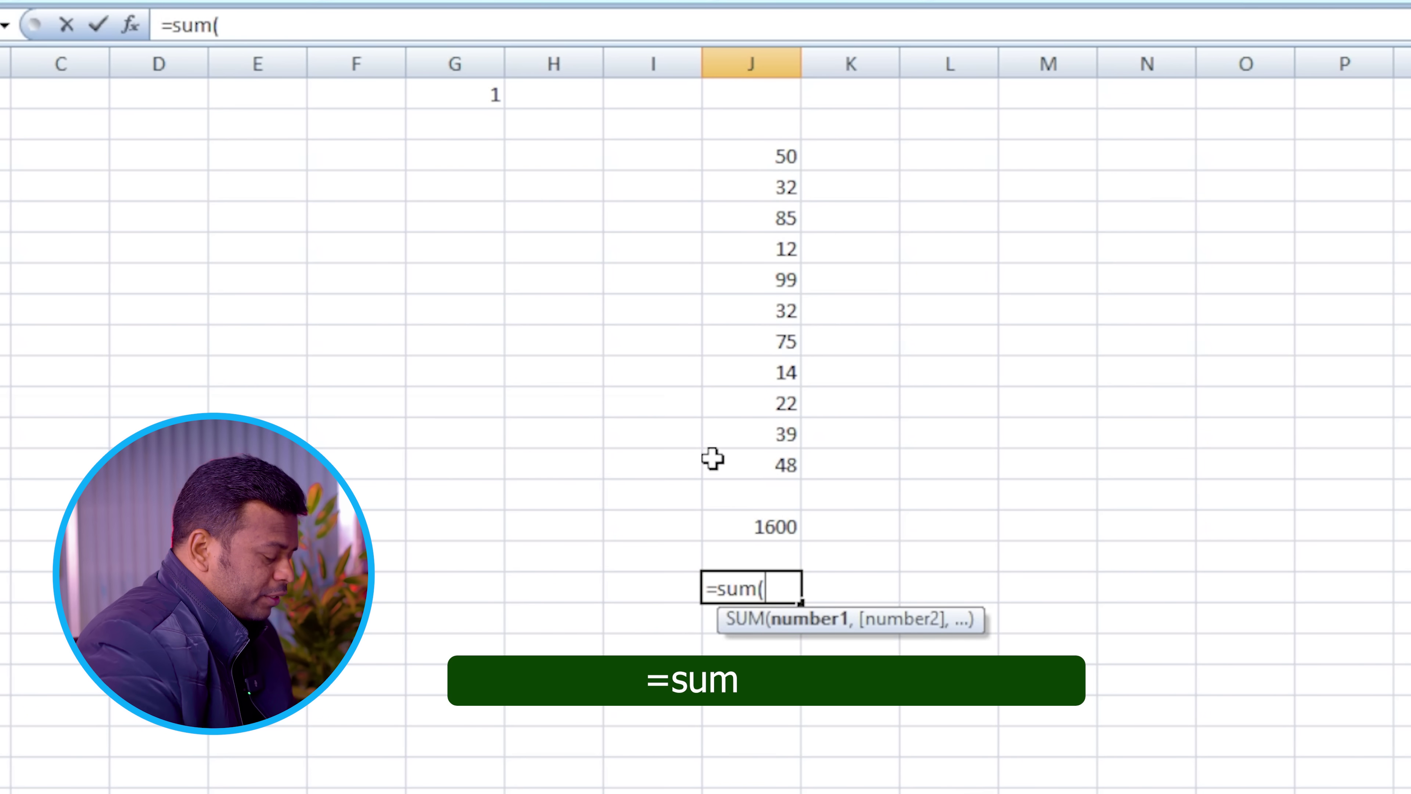
pyautogui.click(754, 160)
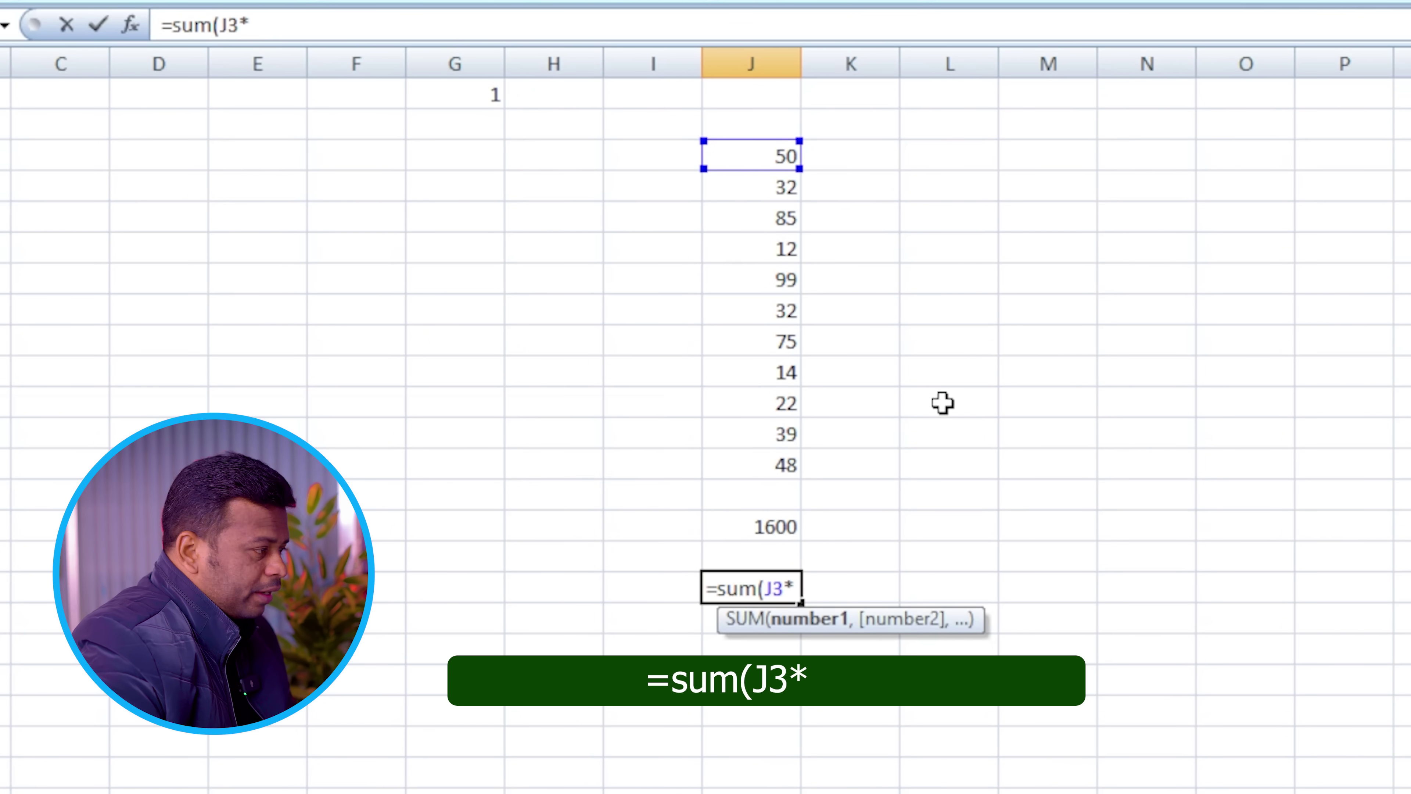
pyautogui.click(755, 190)
pyautogui.write('*')
pyautogui.click(767, 225)
pyautogui.write('*')
pyautogui.click(731, 252)
pyautogui.write('*')
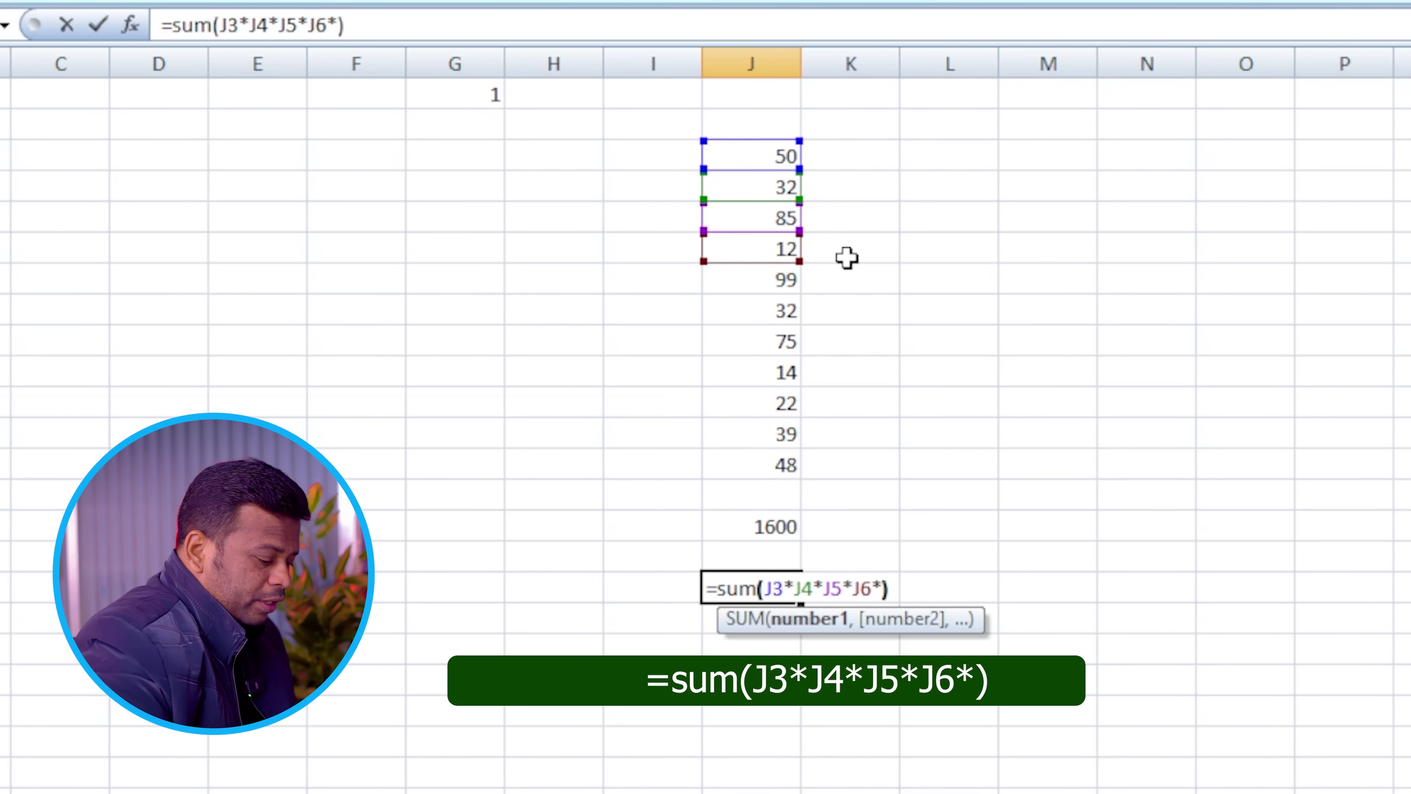
pyautogui.press('Return')
pyautogui.press('Return')
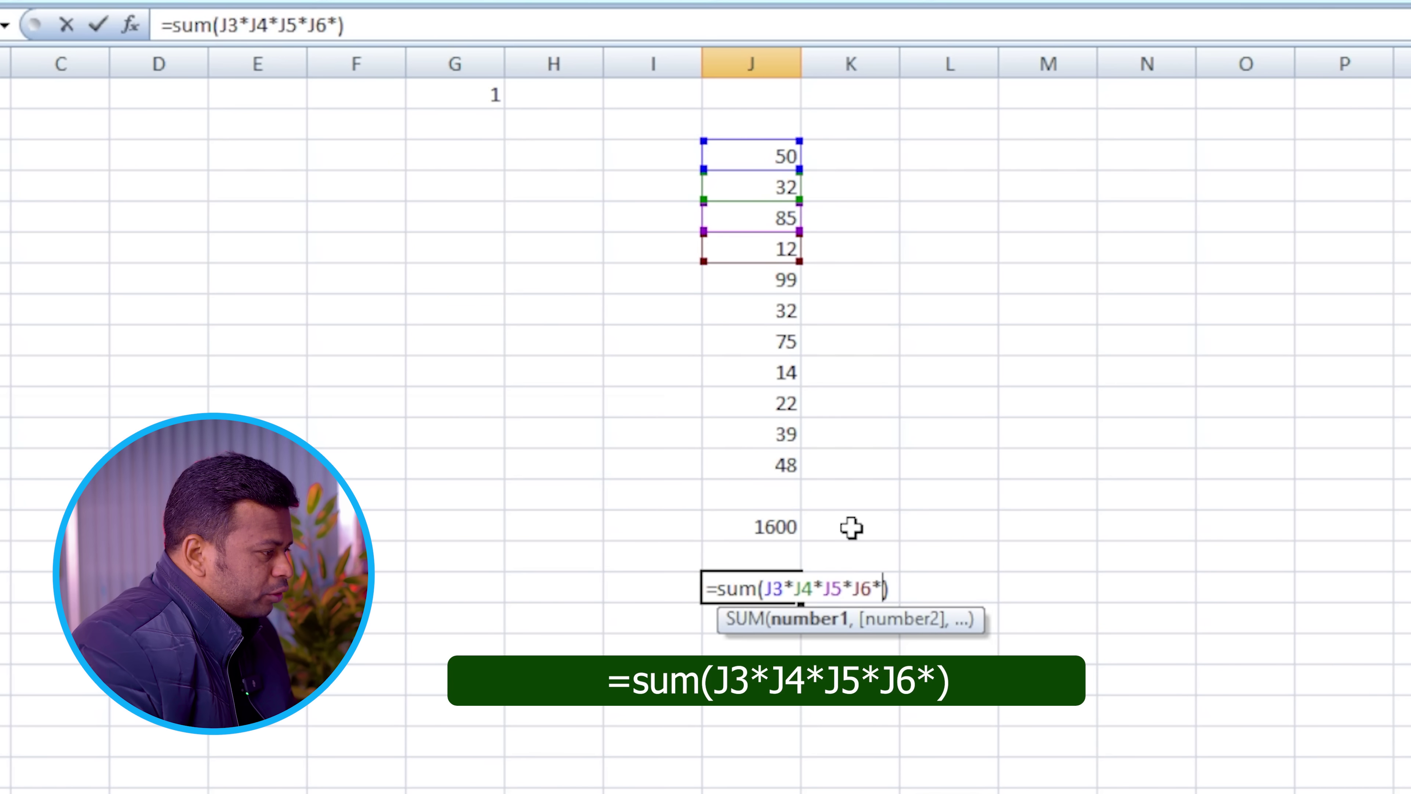
pyautogui.press('BackSpace')
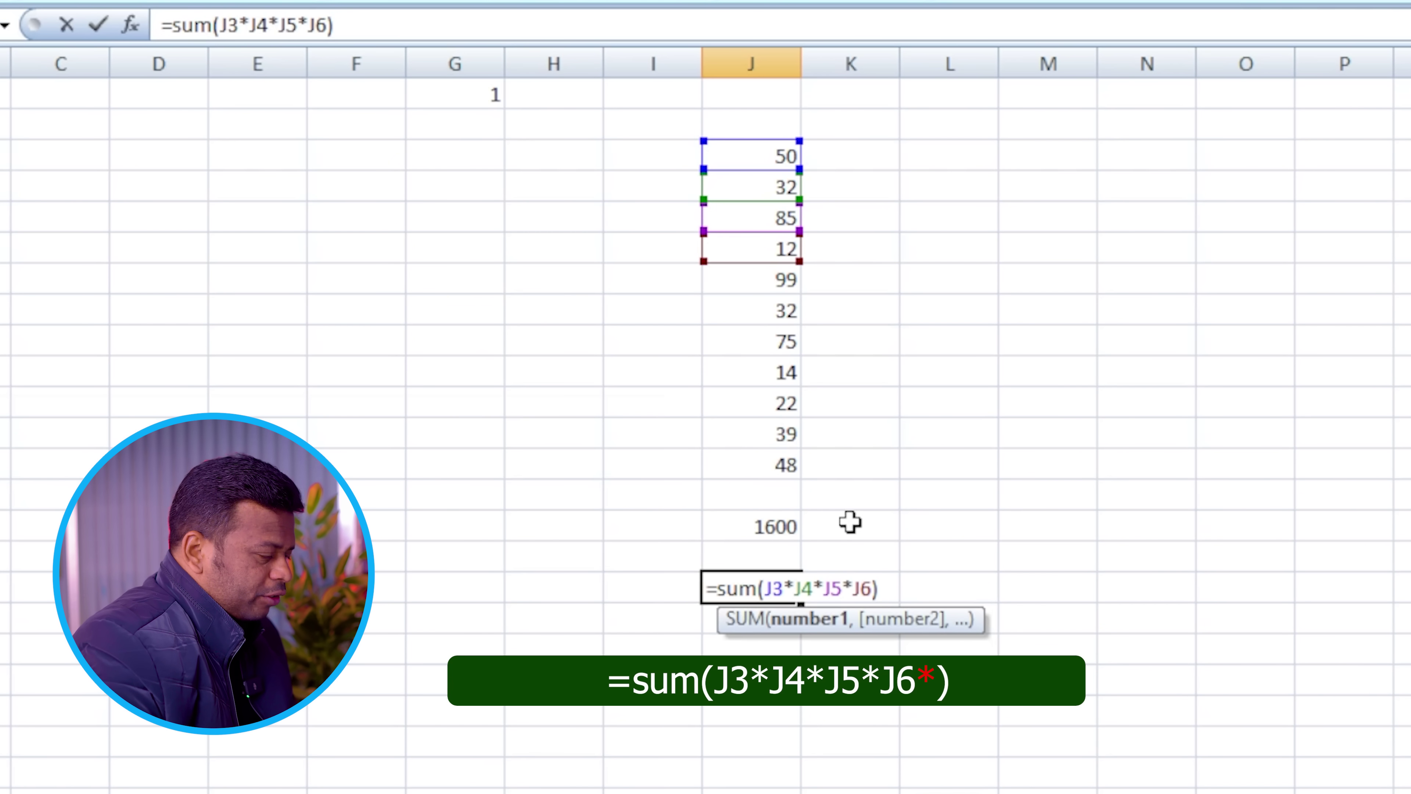
pyautogui.press('Return')
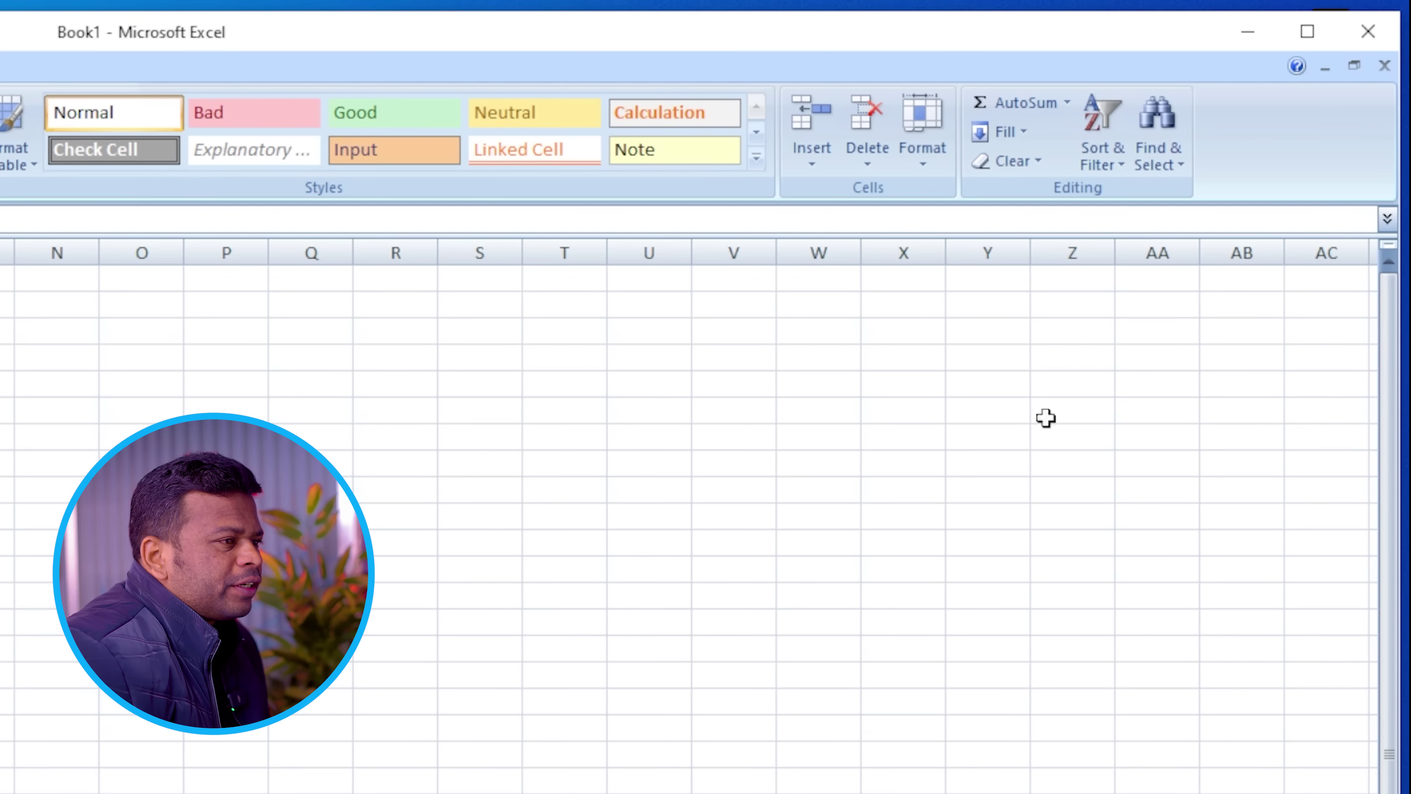
# Insert the Average function directly below the numbers, in cell J14, for the range J3:J13.
pyautogui.click(1068, 103)
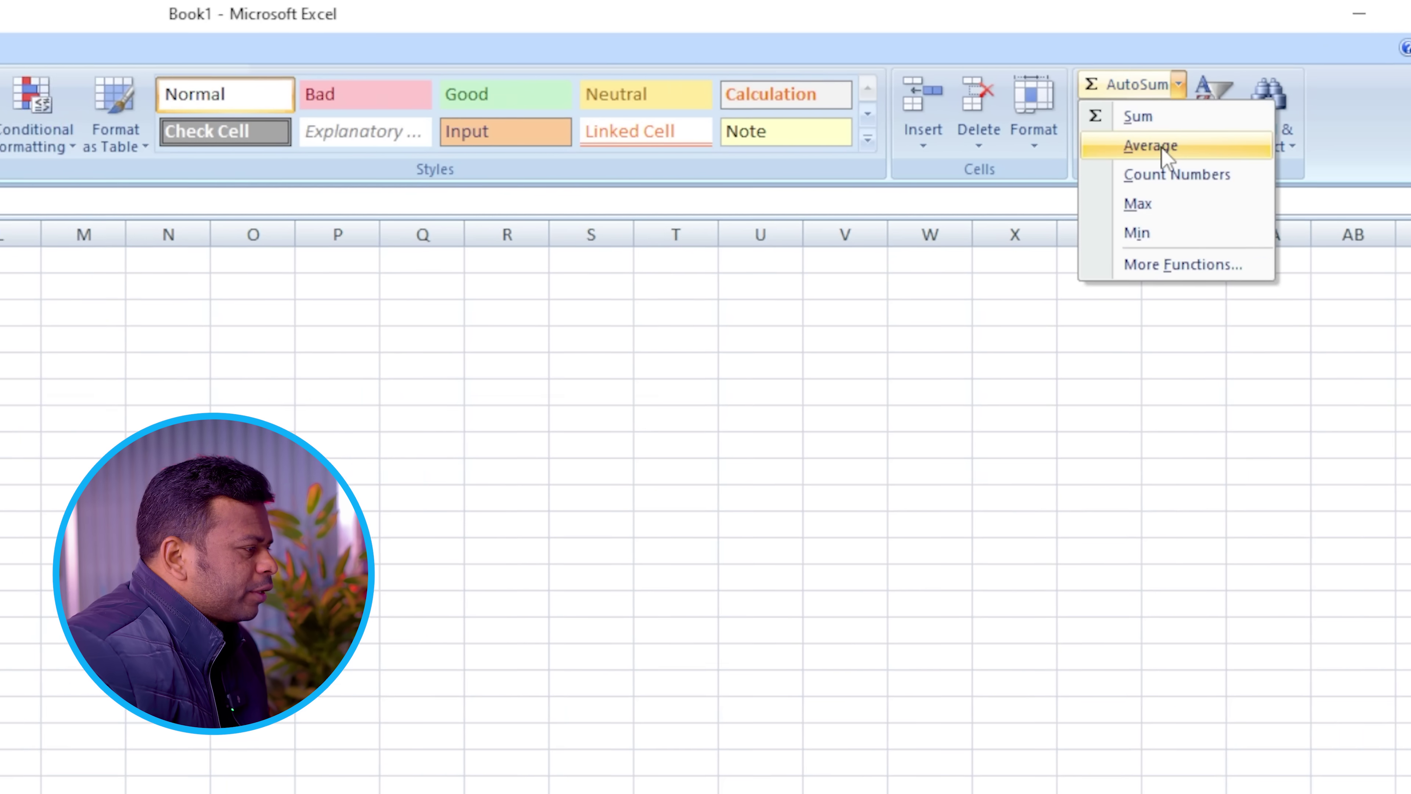
pyautogui.click(1050, 169)
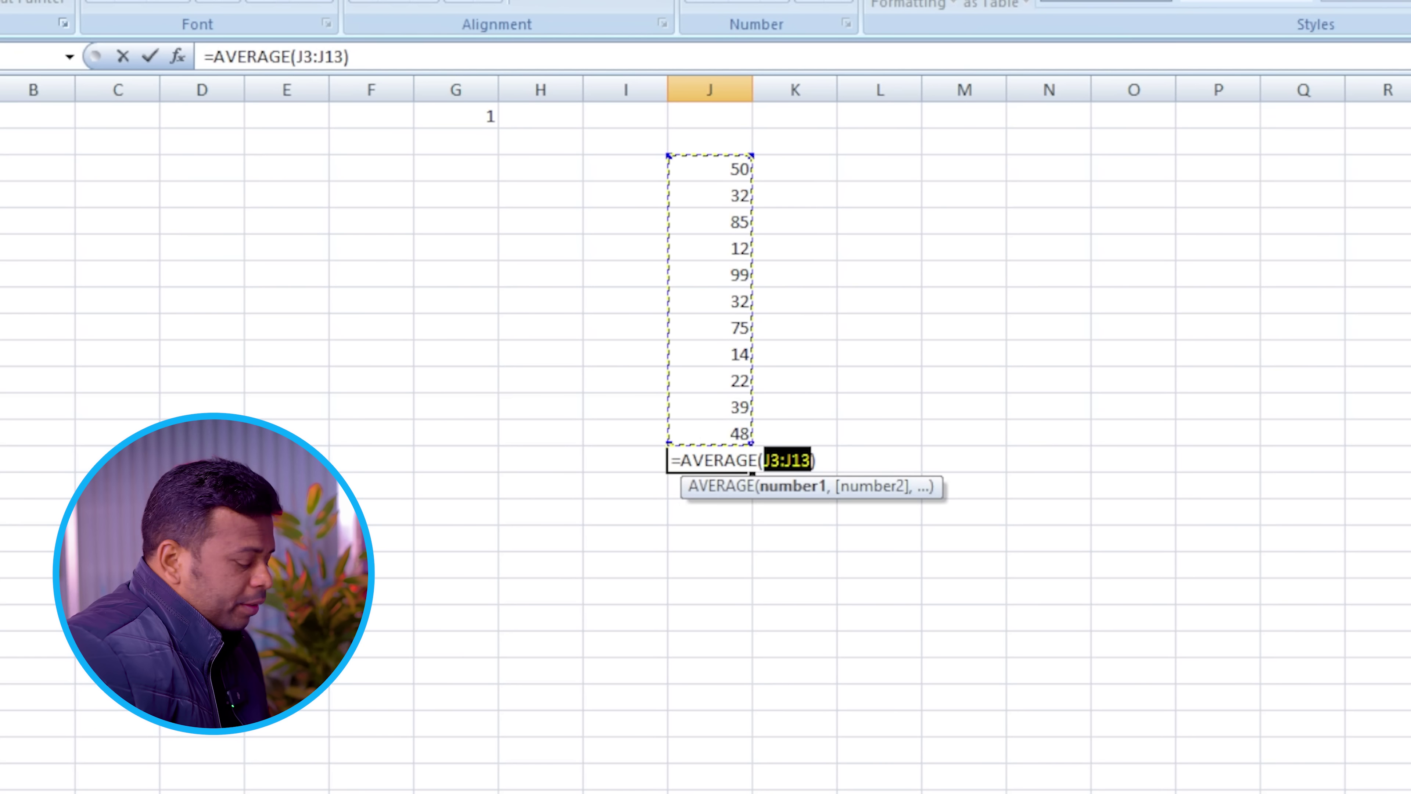
pyautogui.press('Return')
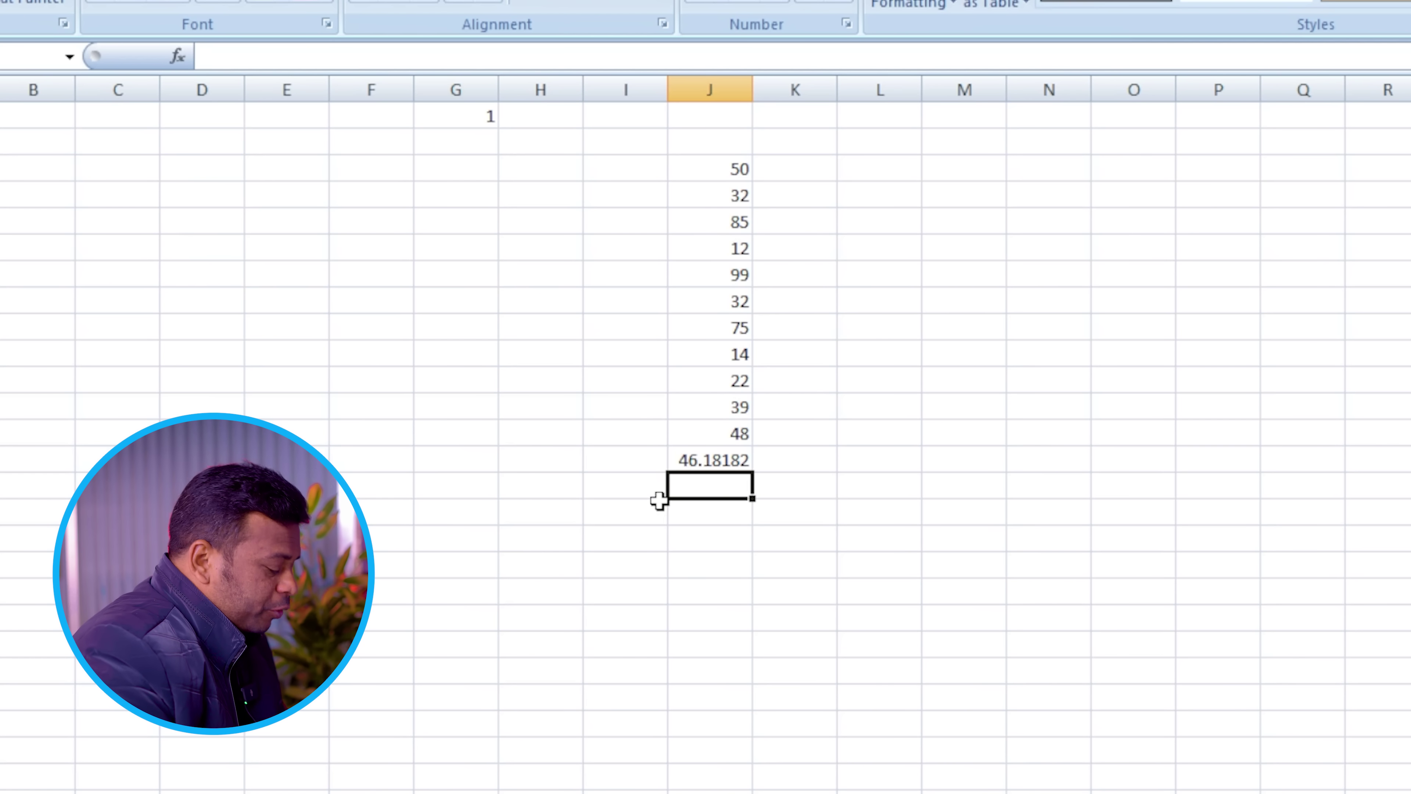
# Write the formula =average(J3:J13) in cell J15 to average the same numbers manually.
pyautogui.write('=')
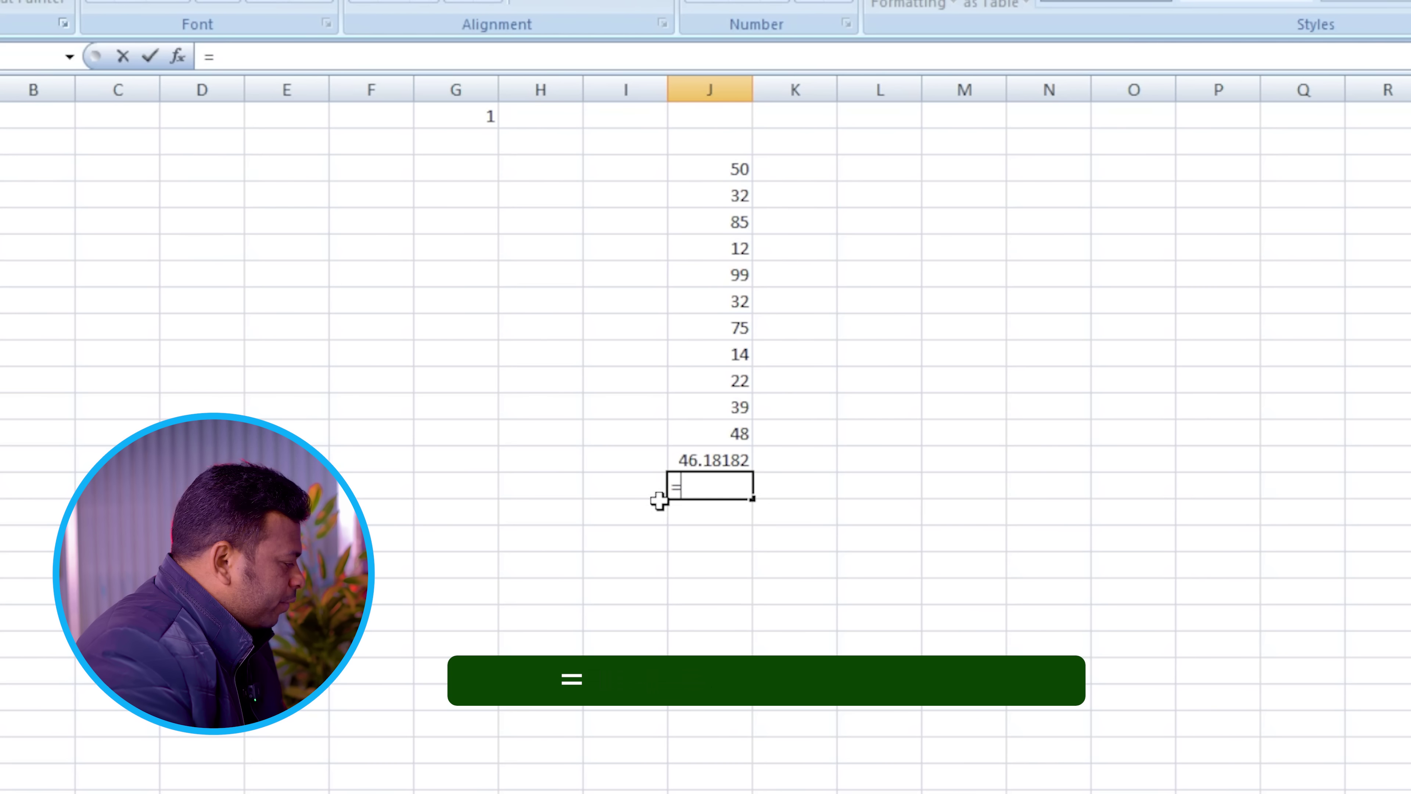
pyautogui.write('su')
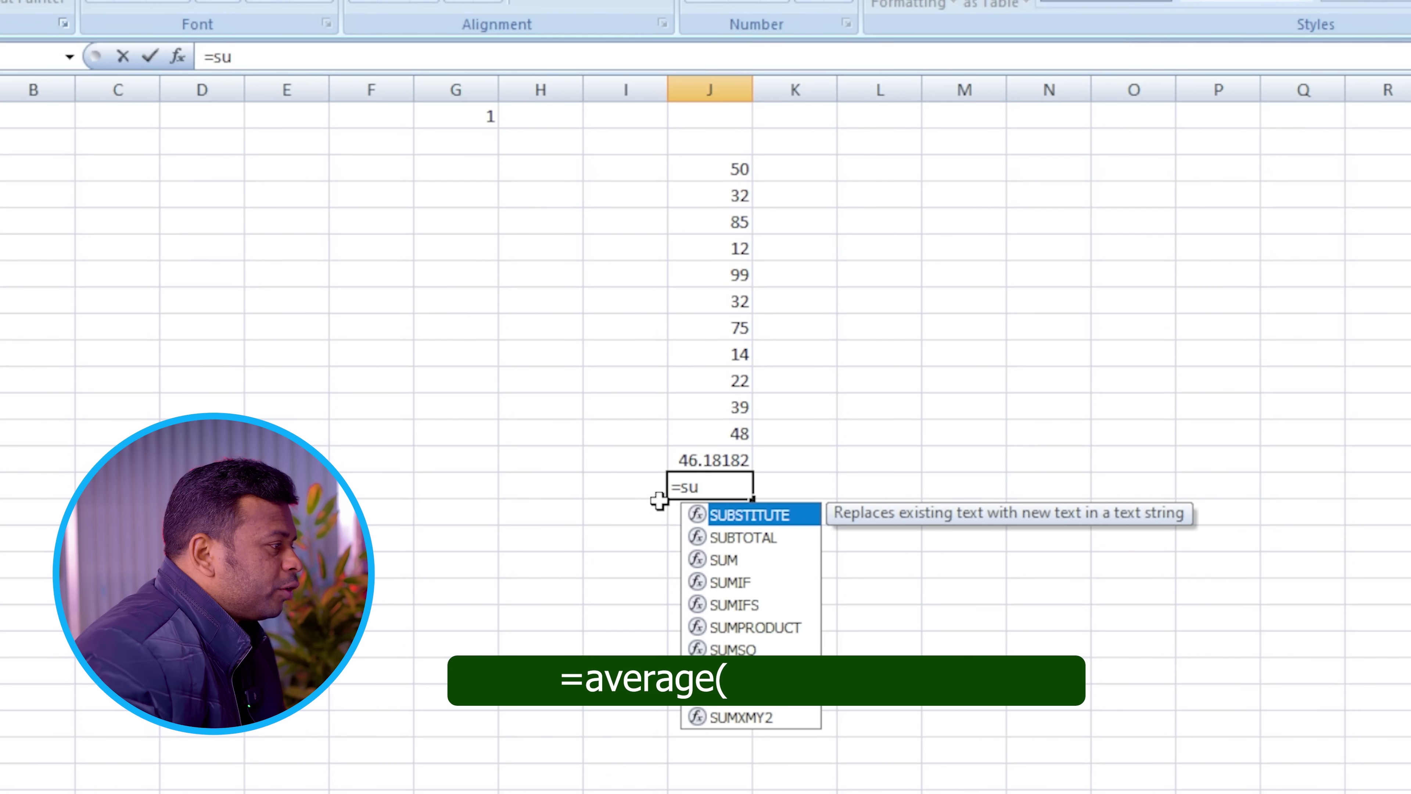
pyautogui.press('BackSpace')
pyautogui.press('BackSpace')
pyautogui.write('average(J3')
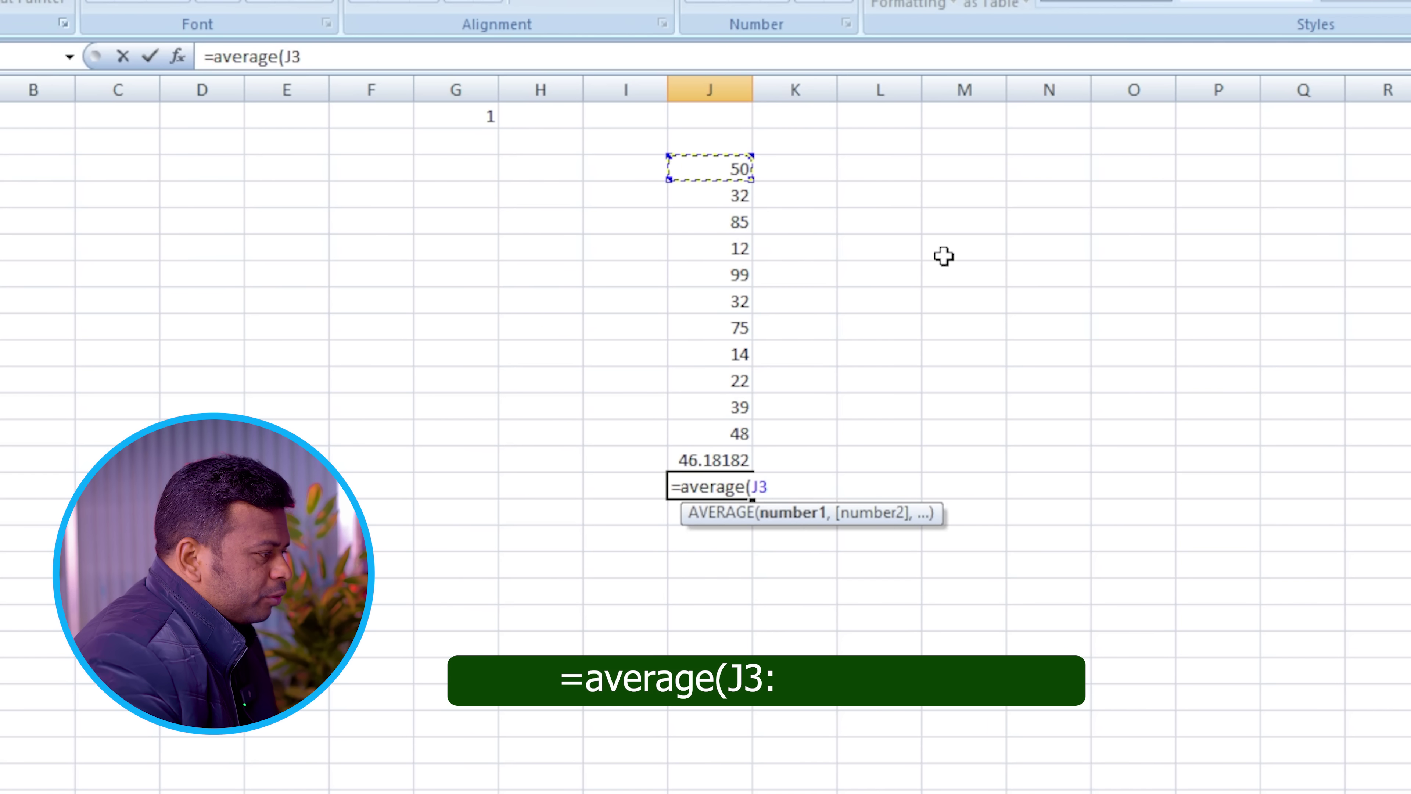
pyautogui.write(':')
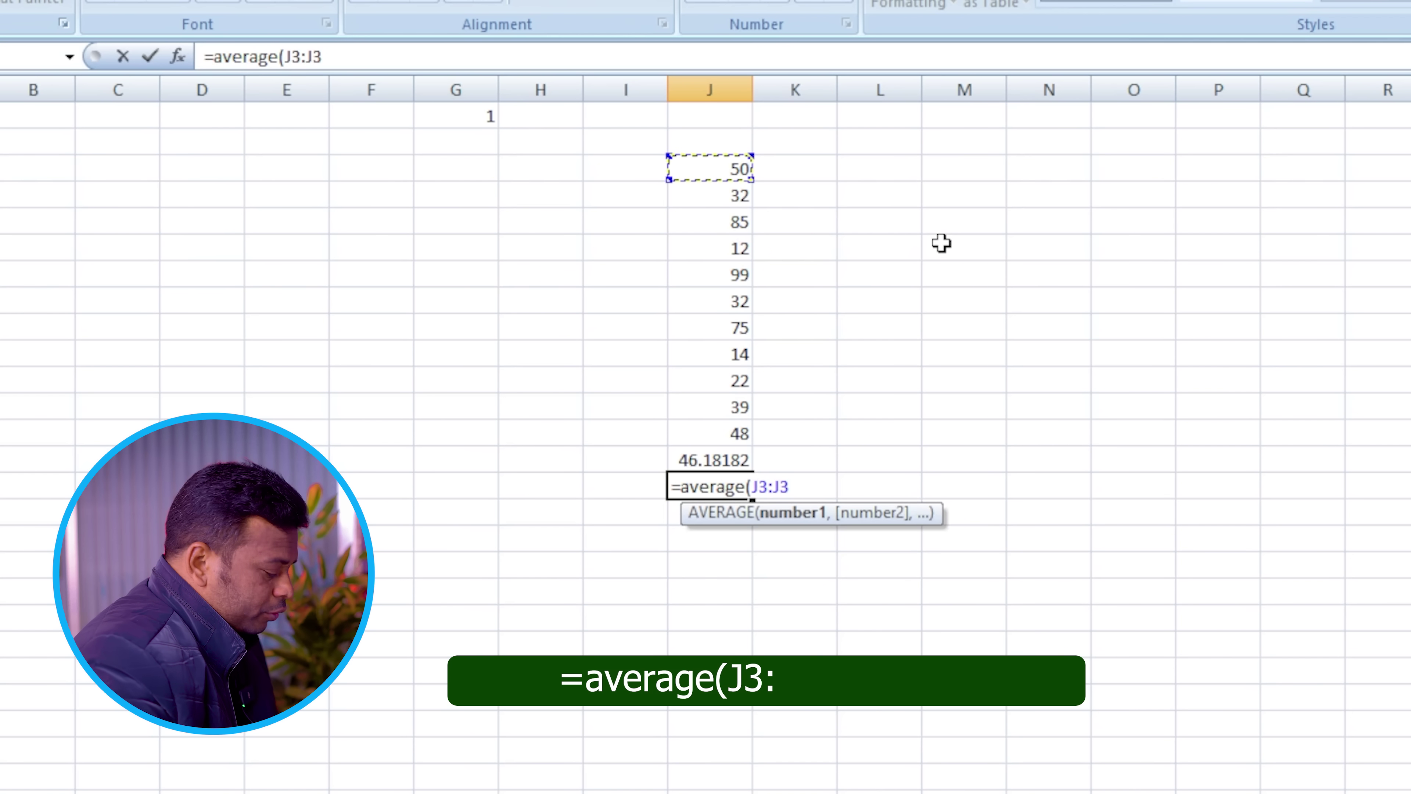
pyautogui.press('BackSpace')
pyautogui.press('BackSpace')
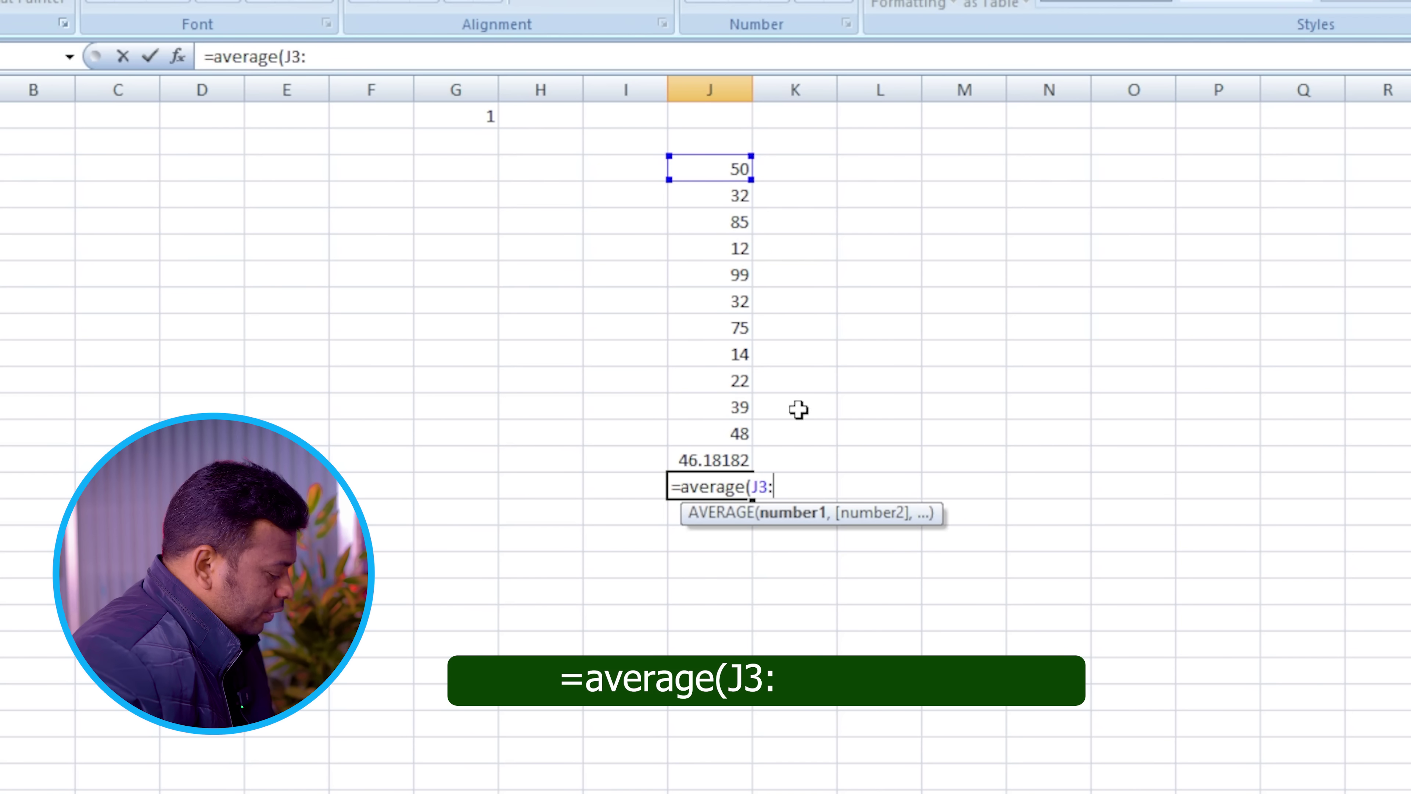
pyautogui.click(705, 432)
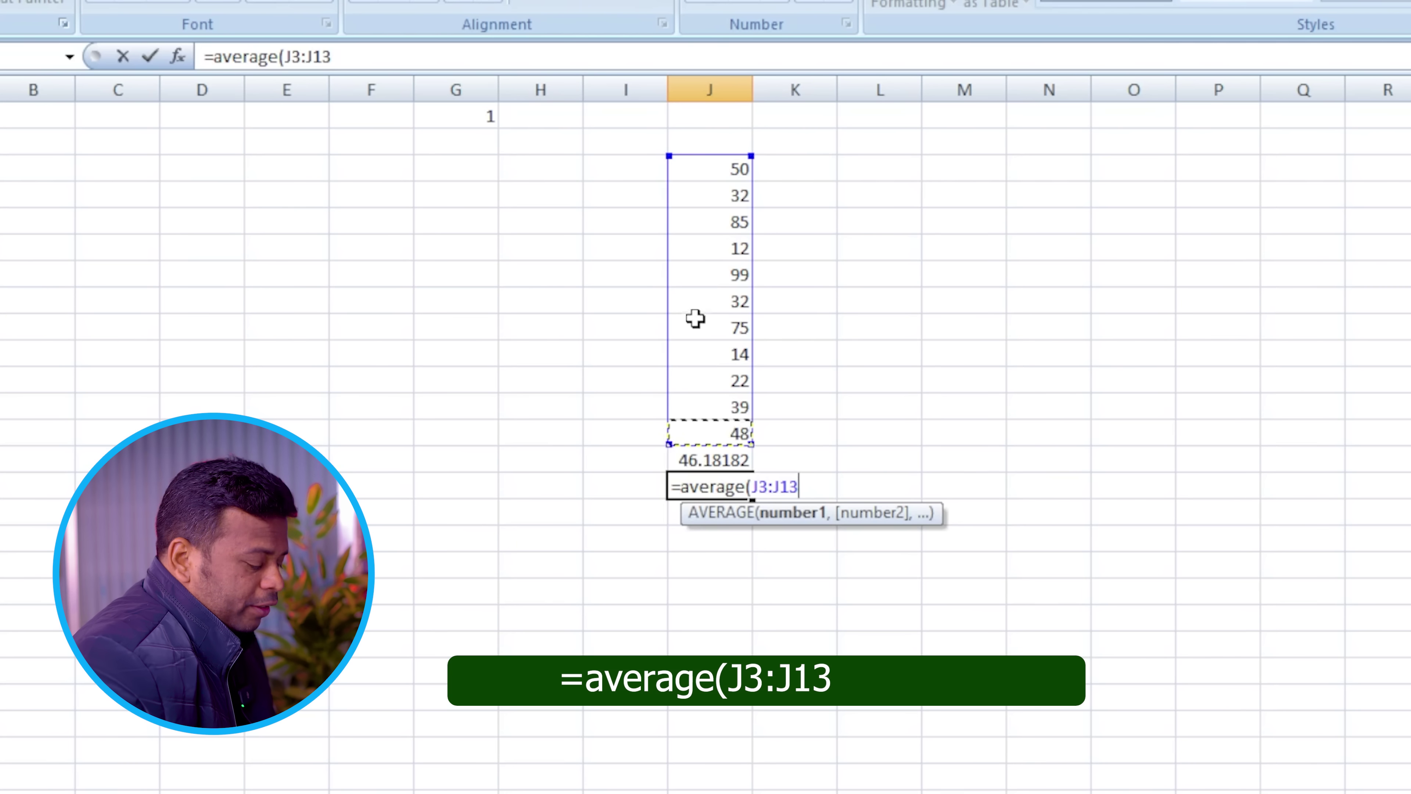
pyautogui.write(')')
pyautogui.press('Return')
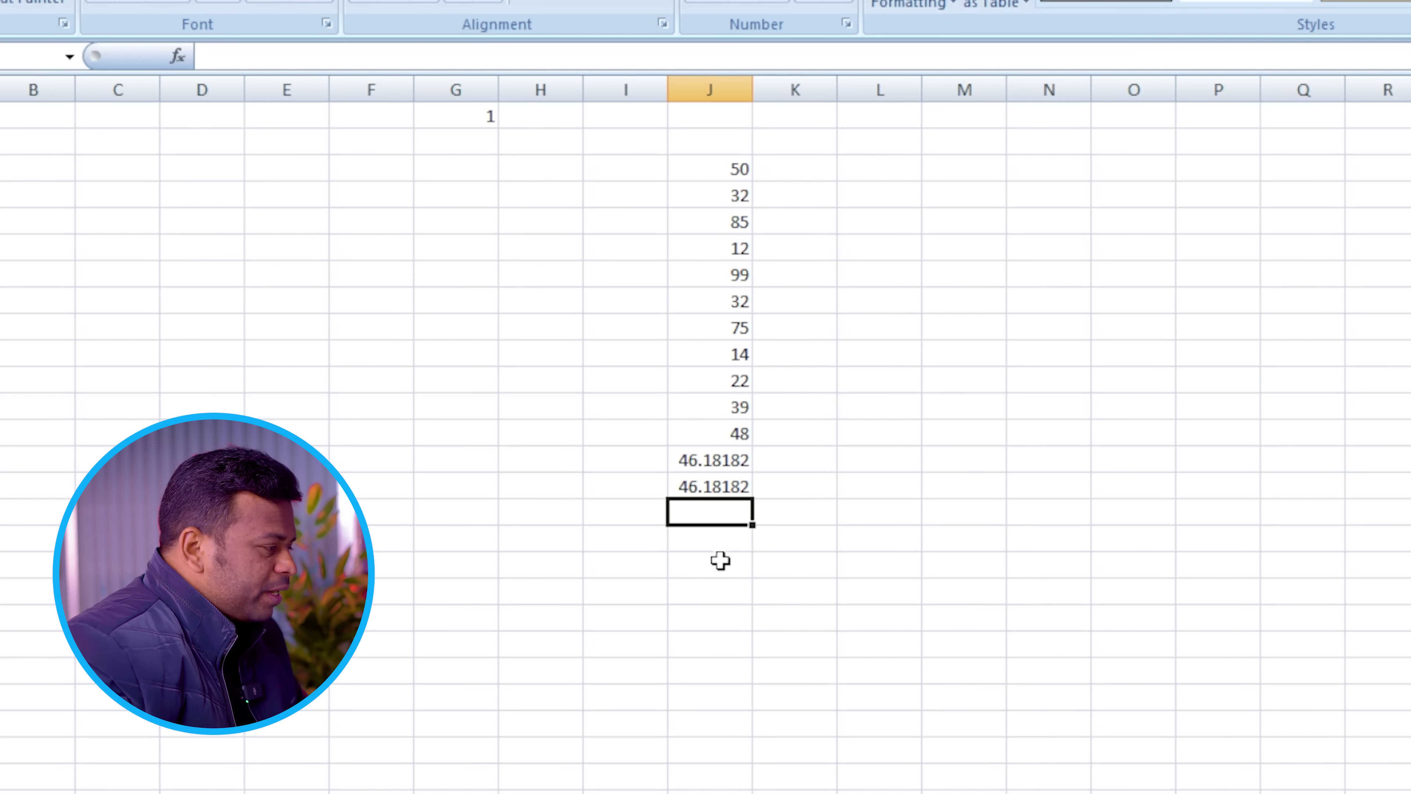
# Clear both averages from cells J14:J15 and enter =MIN(J3:J13) in cell J14 to find the smallest number.
pyautogui.moveTo(721, 558); pyautogui.dragTo(717, 460)
pyautogui.press('Delete')
pyautogui.click(720, 462)
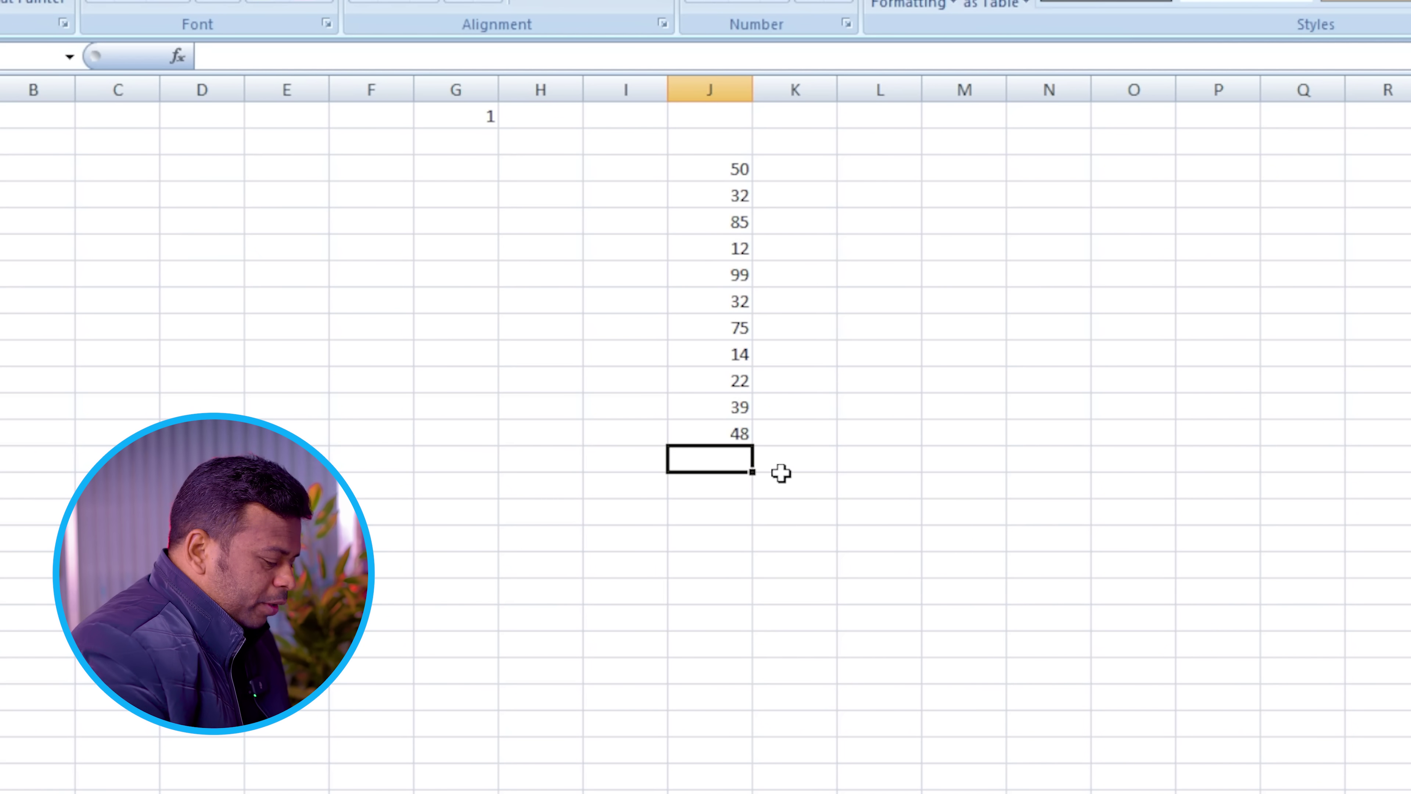
pyautogui.write('=mi')
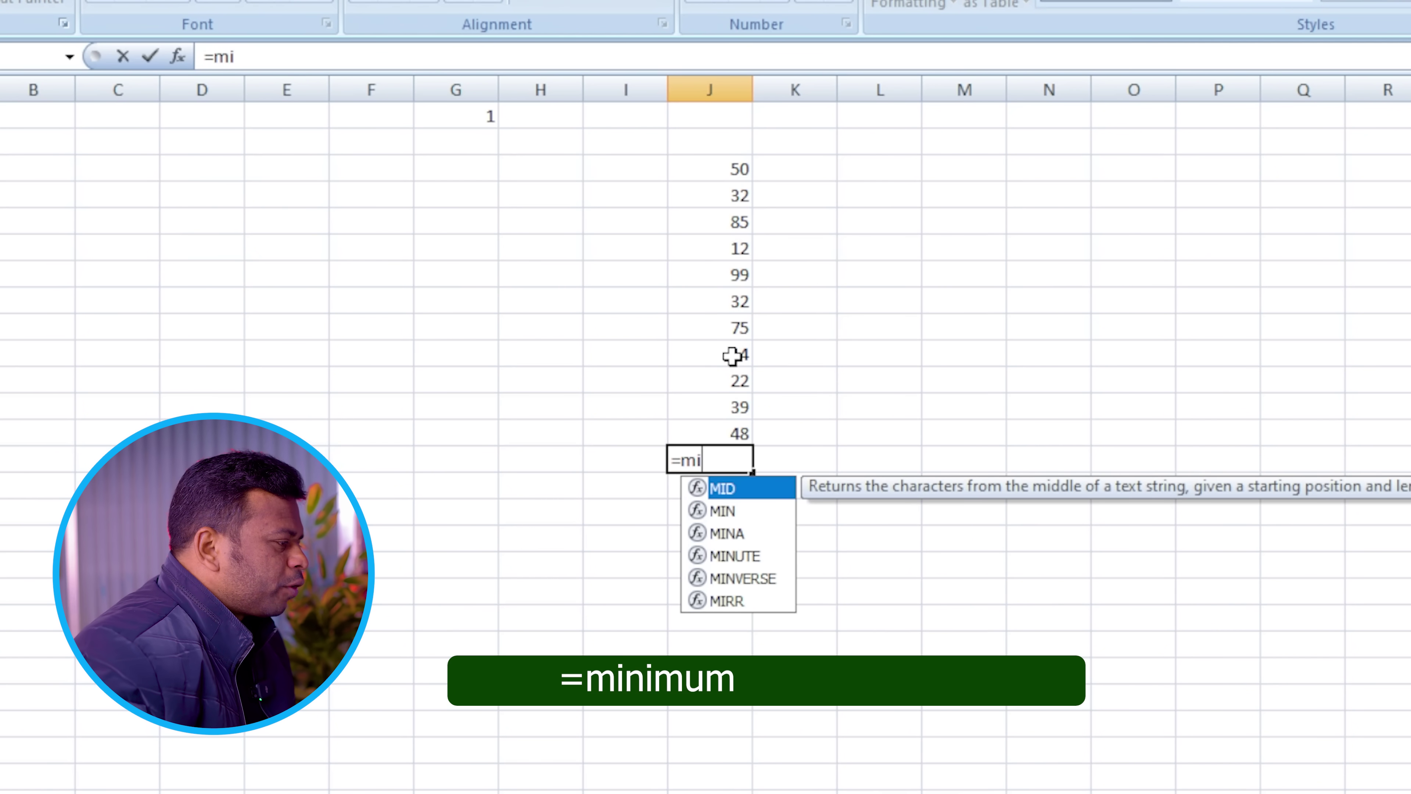
pyautogui.doubleClick(727, 510)
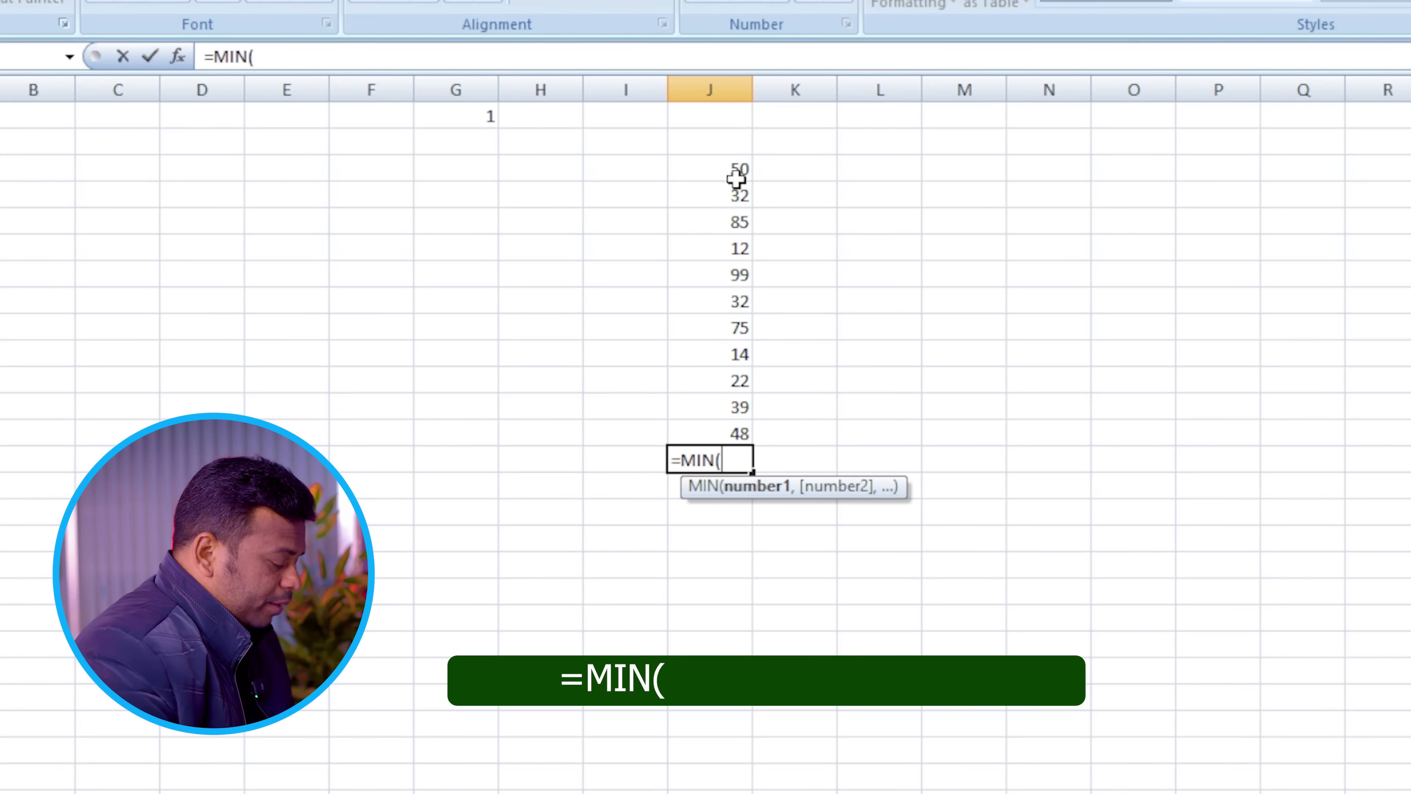
pyautogui.click(727, 169)
pyautogui.write(':J3')
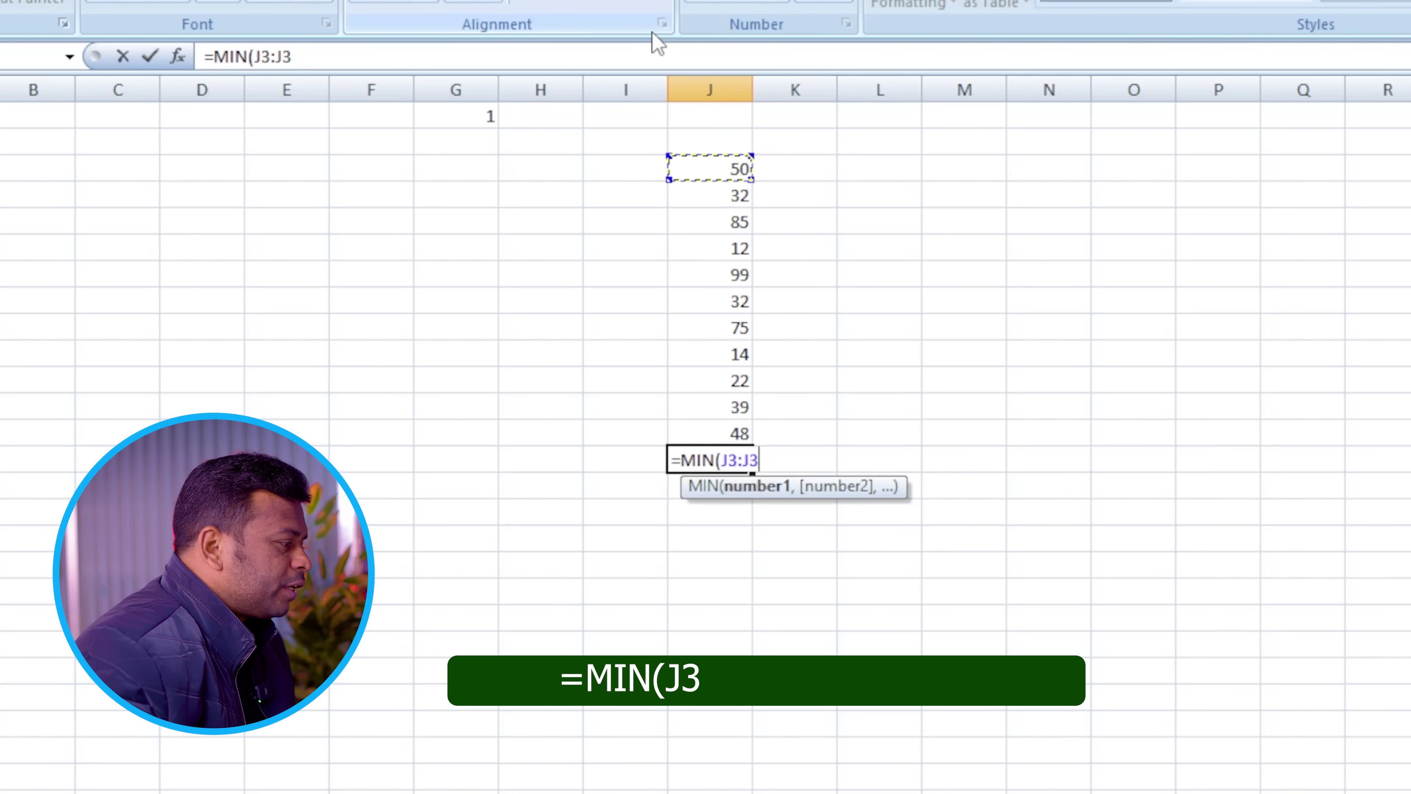
pyautogui.press('BackSpace')
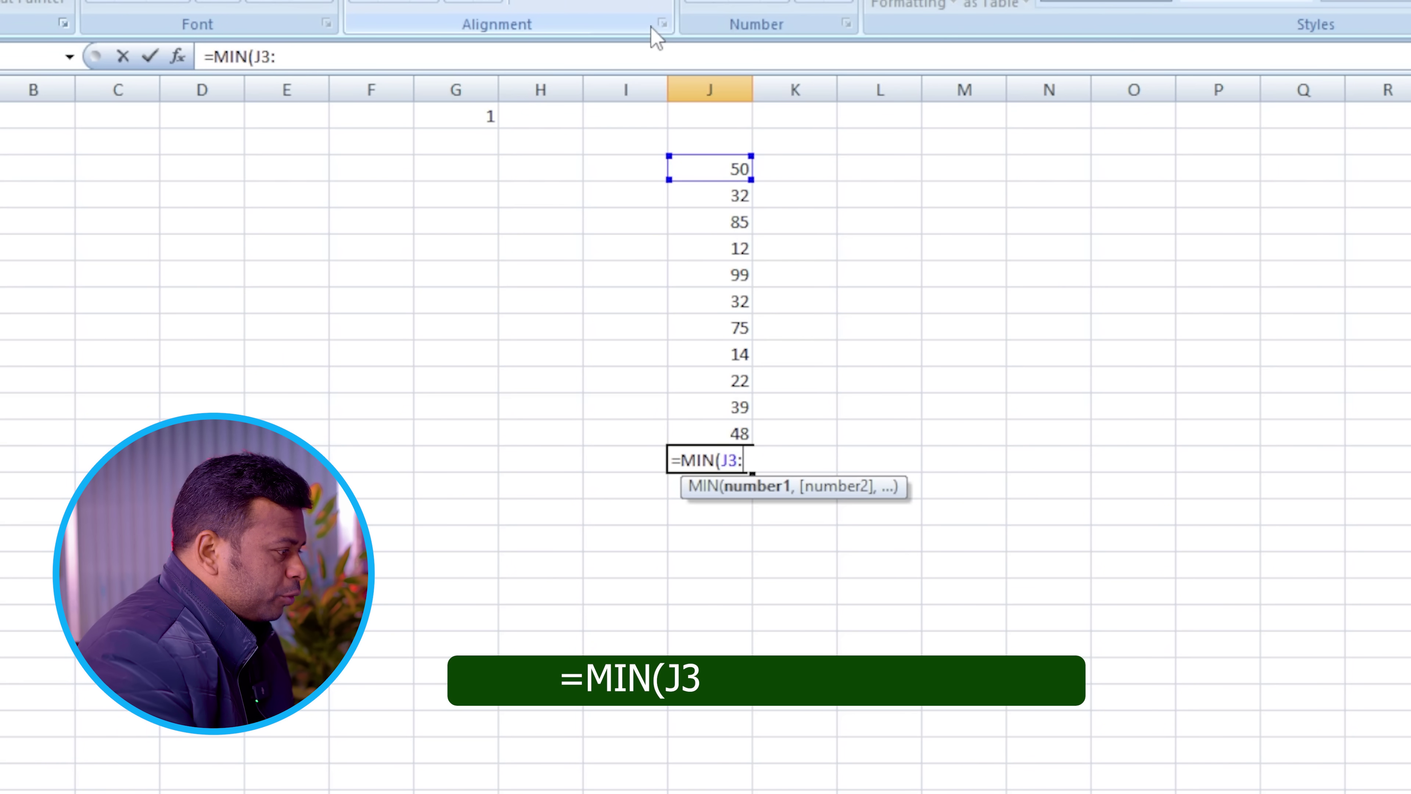
pyautogui.click(729, 436)
pyautogui.write(')')
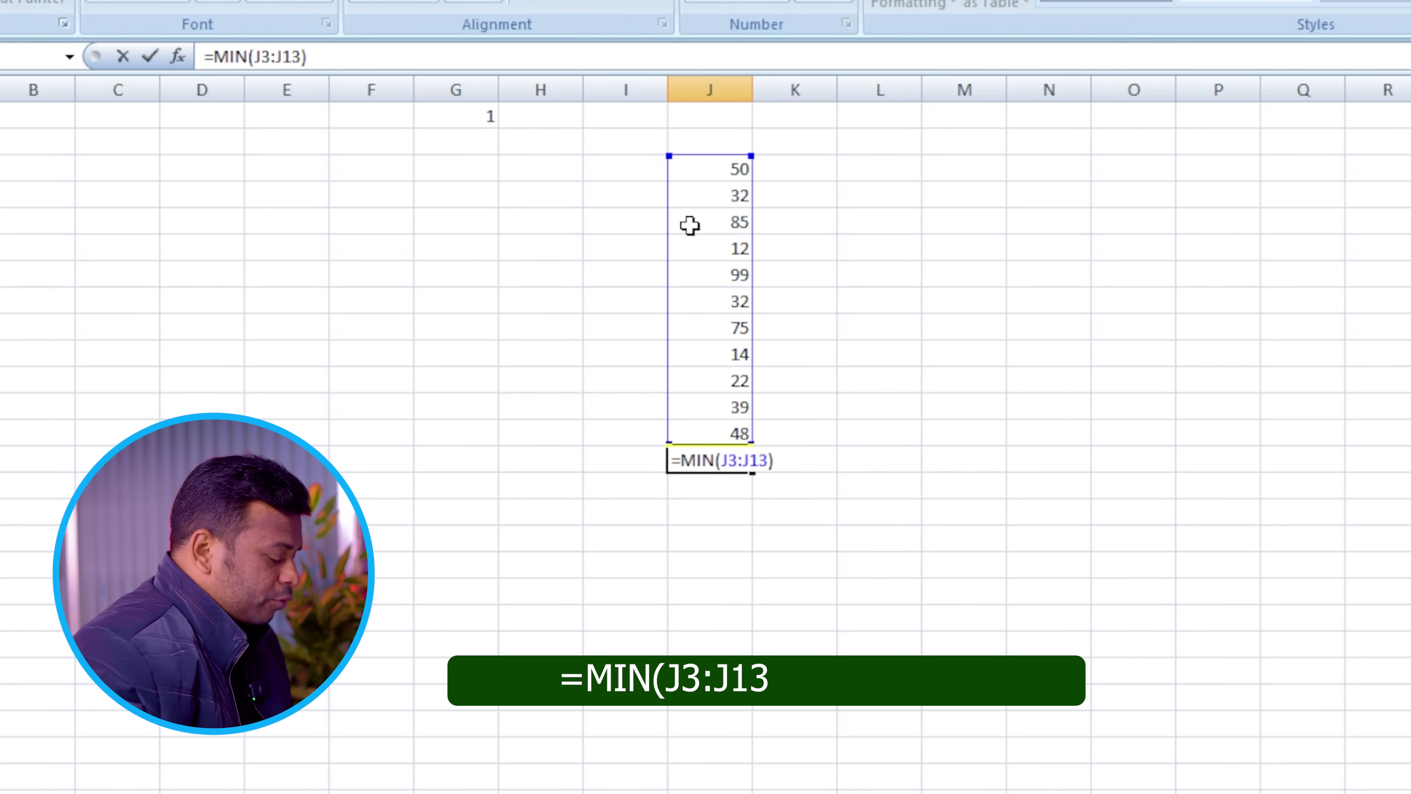
pyautogui.press('Return')
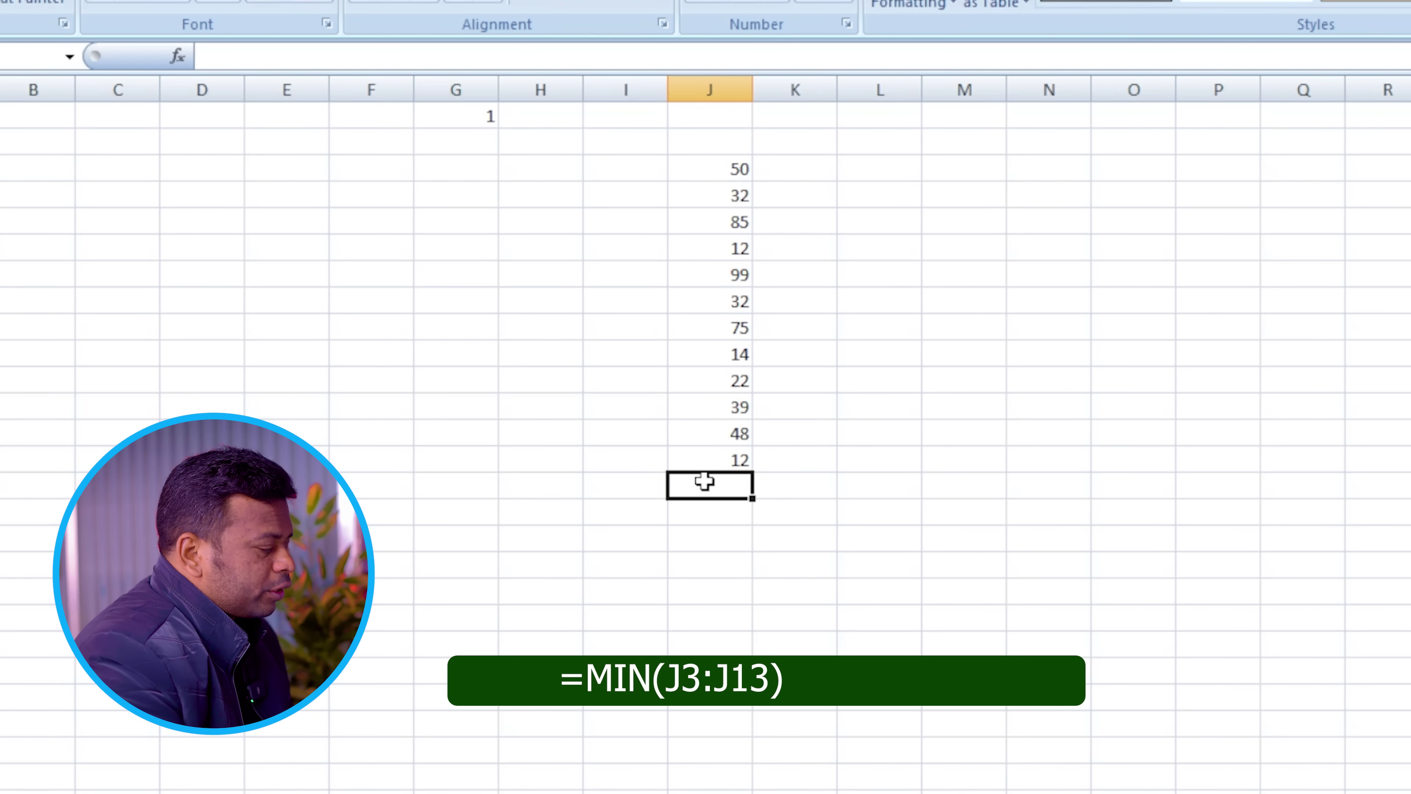
pyautogui.click(713, 460)
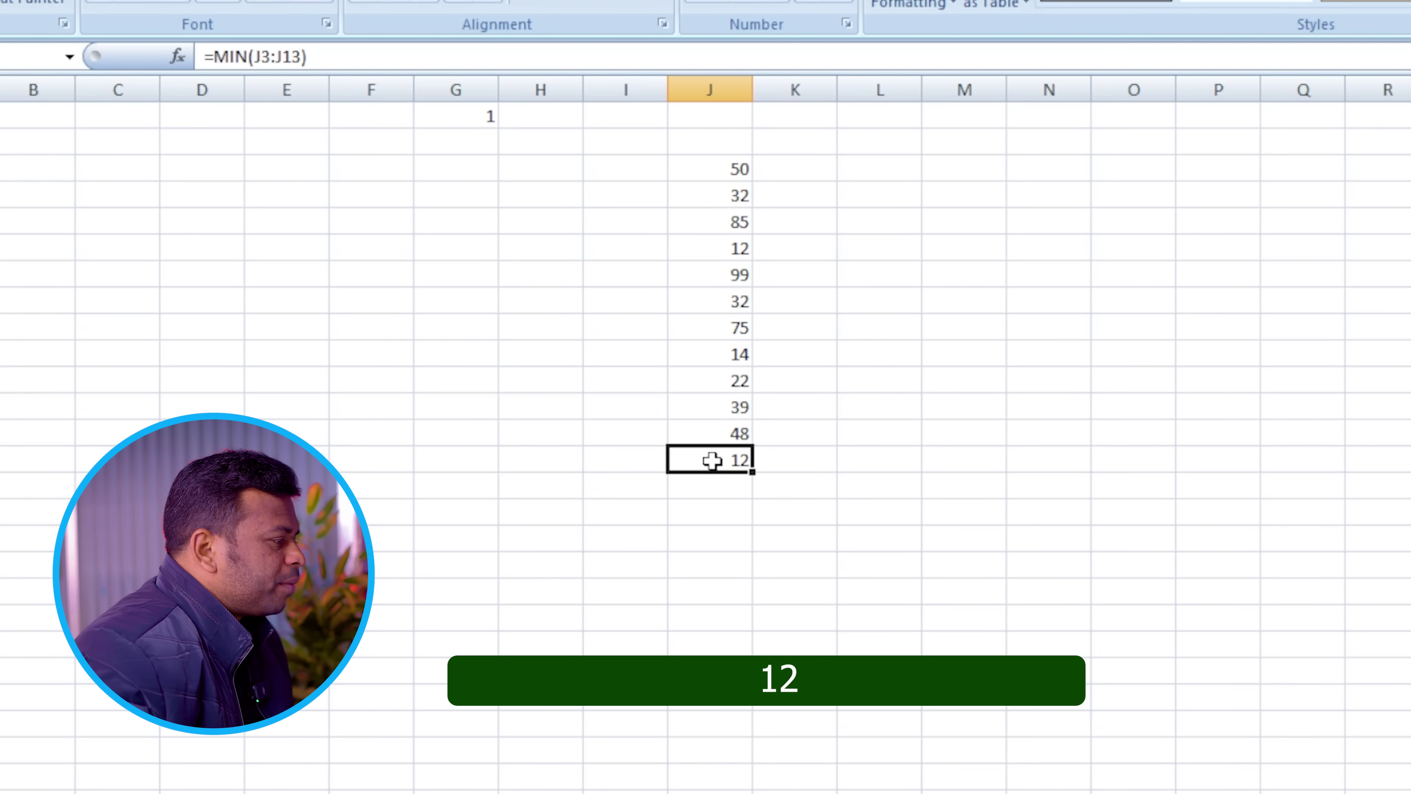
pyautogui.click(707, 491)
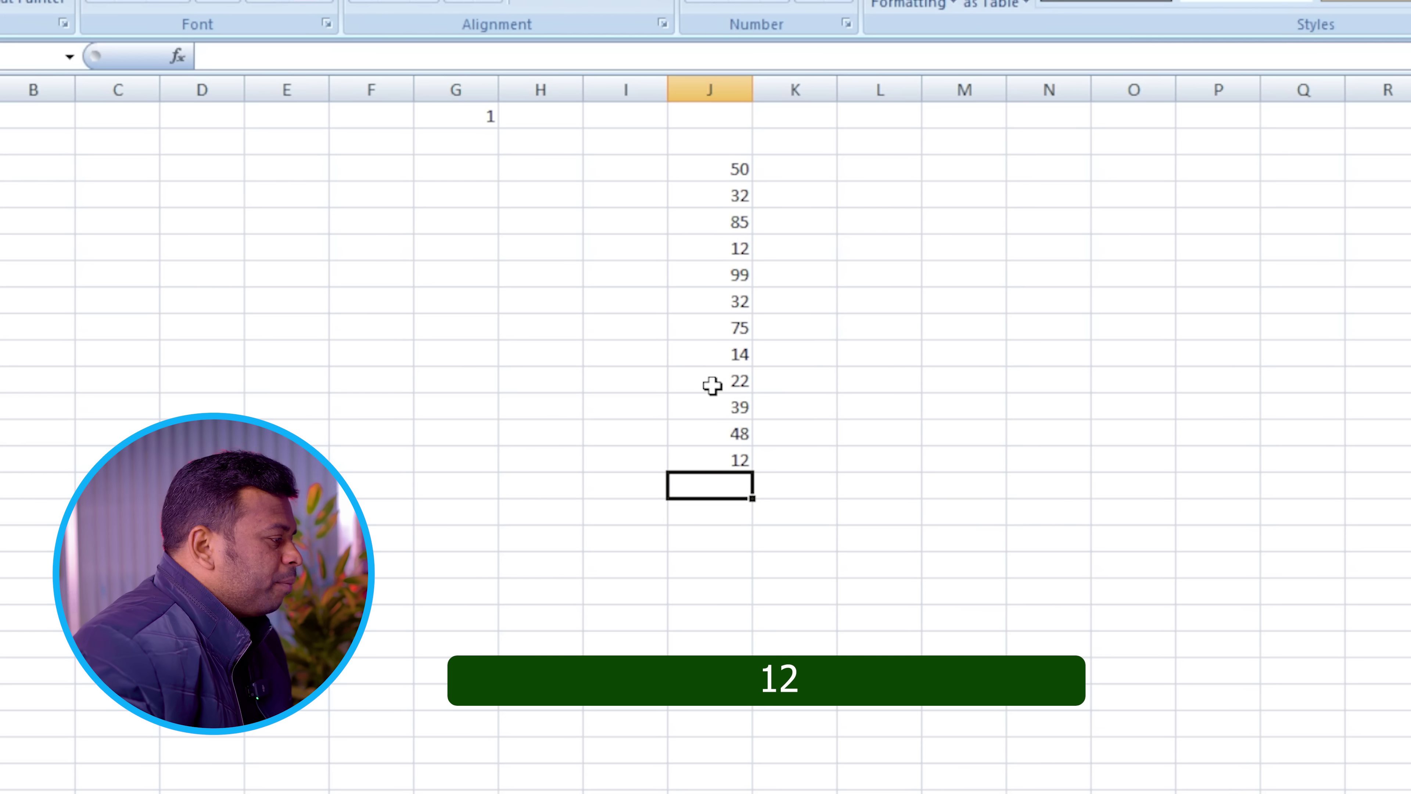
# Enter the formula =max(J3:J13) in cell J15 to find the largest number in that range.
pyautogui.write('=')
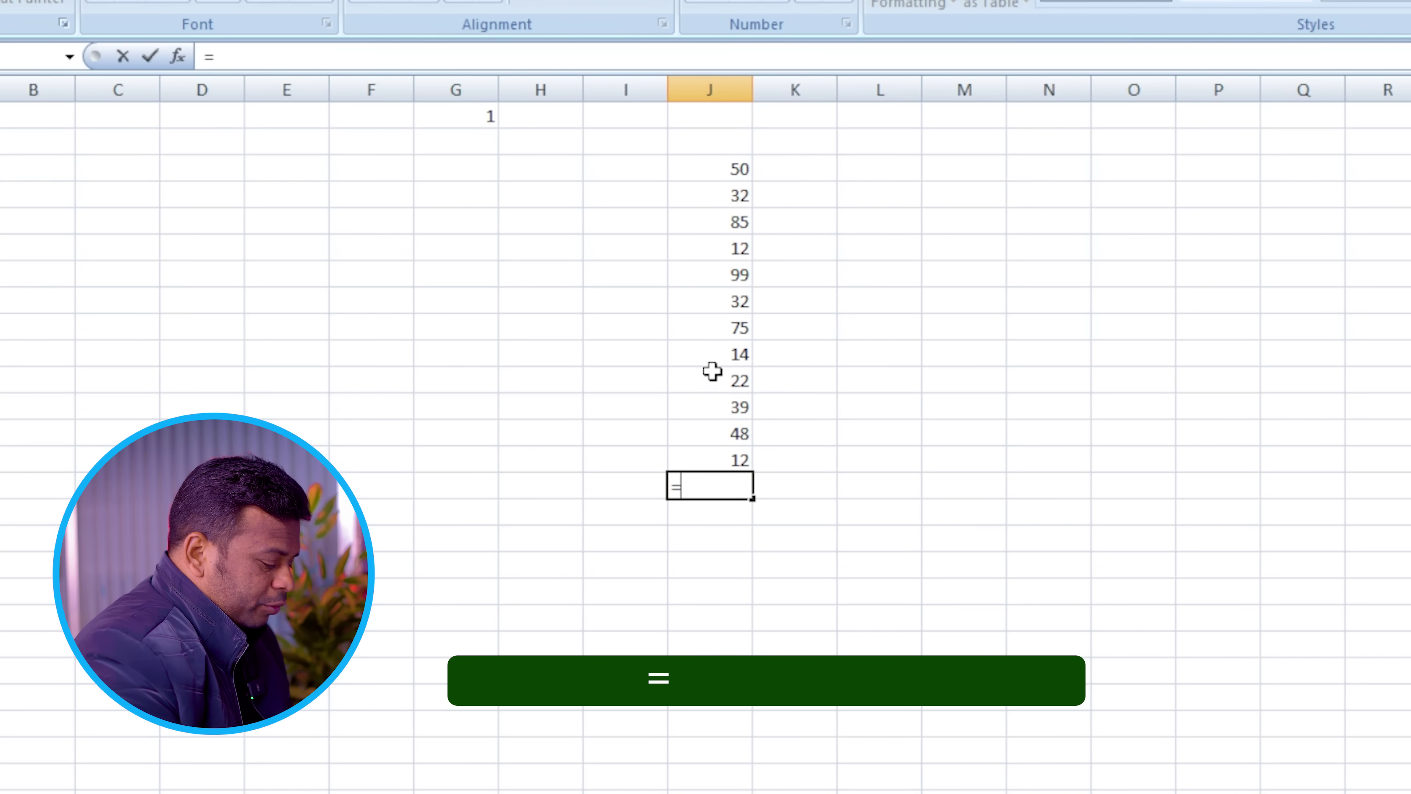
pyautogui.write('m')
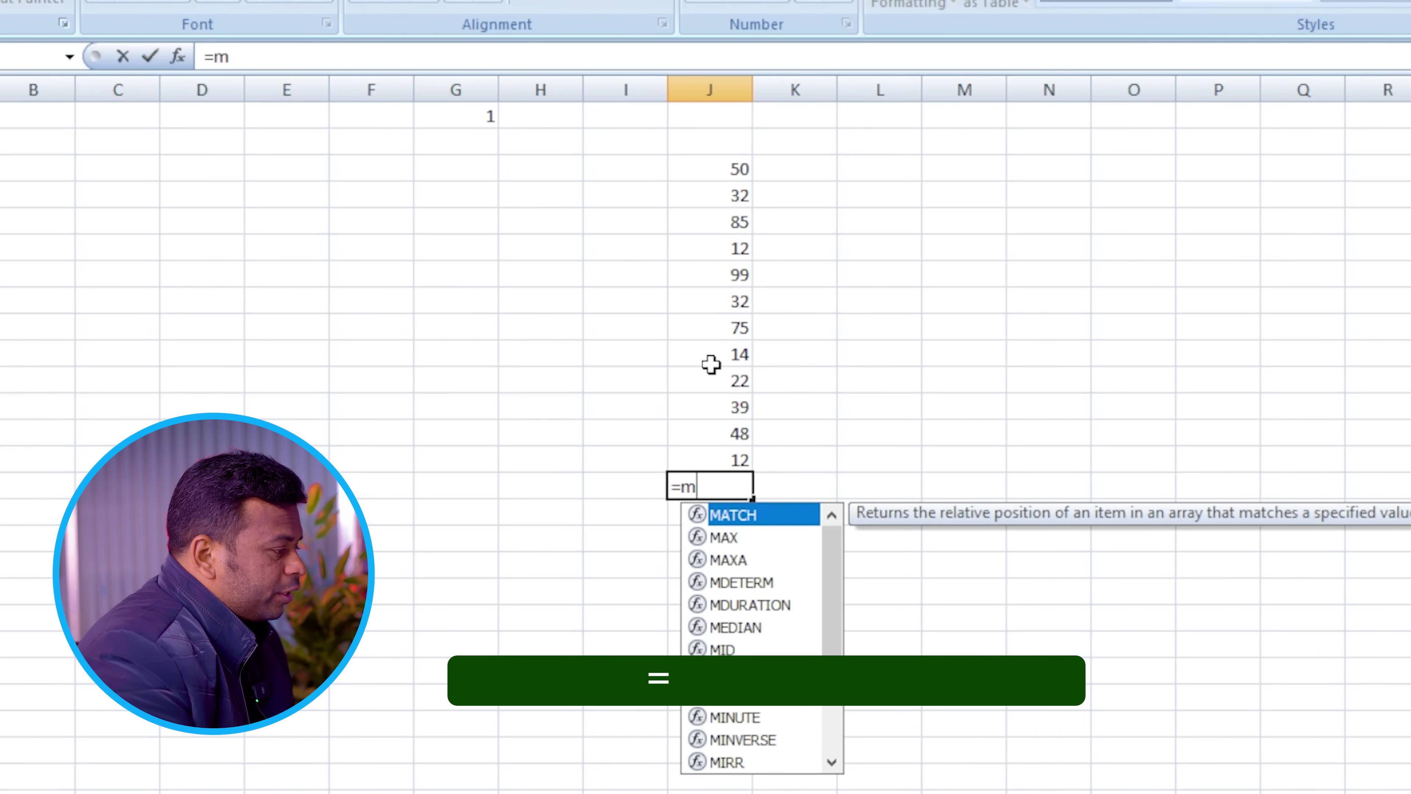
pyautogui.write('ax(')
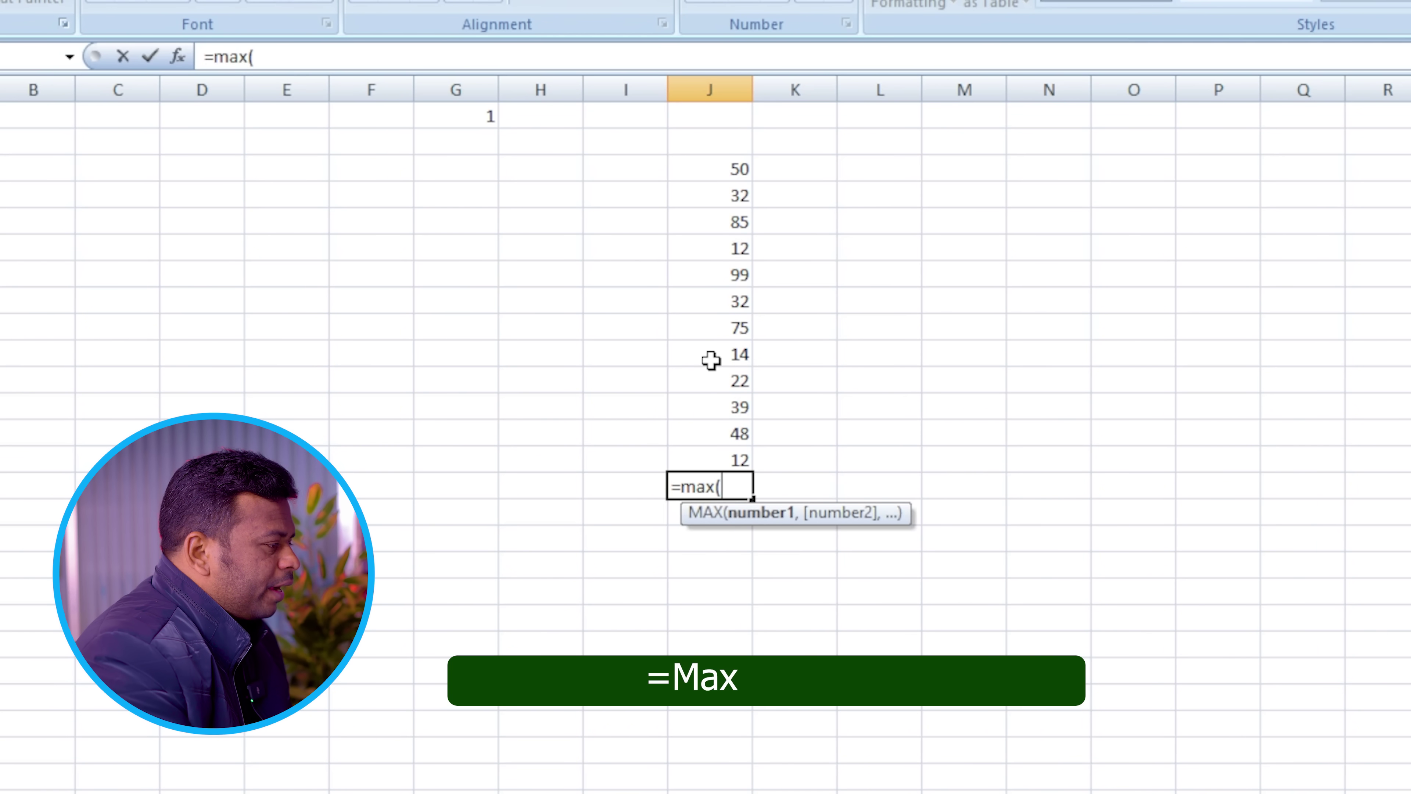
pyautogui.click(701, 169)
pyautogui.write(':J3')
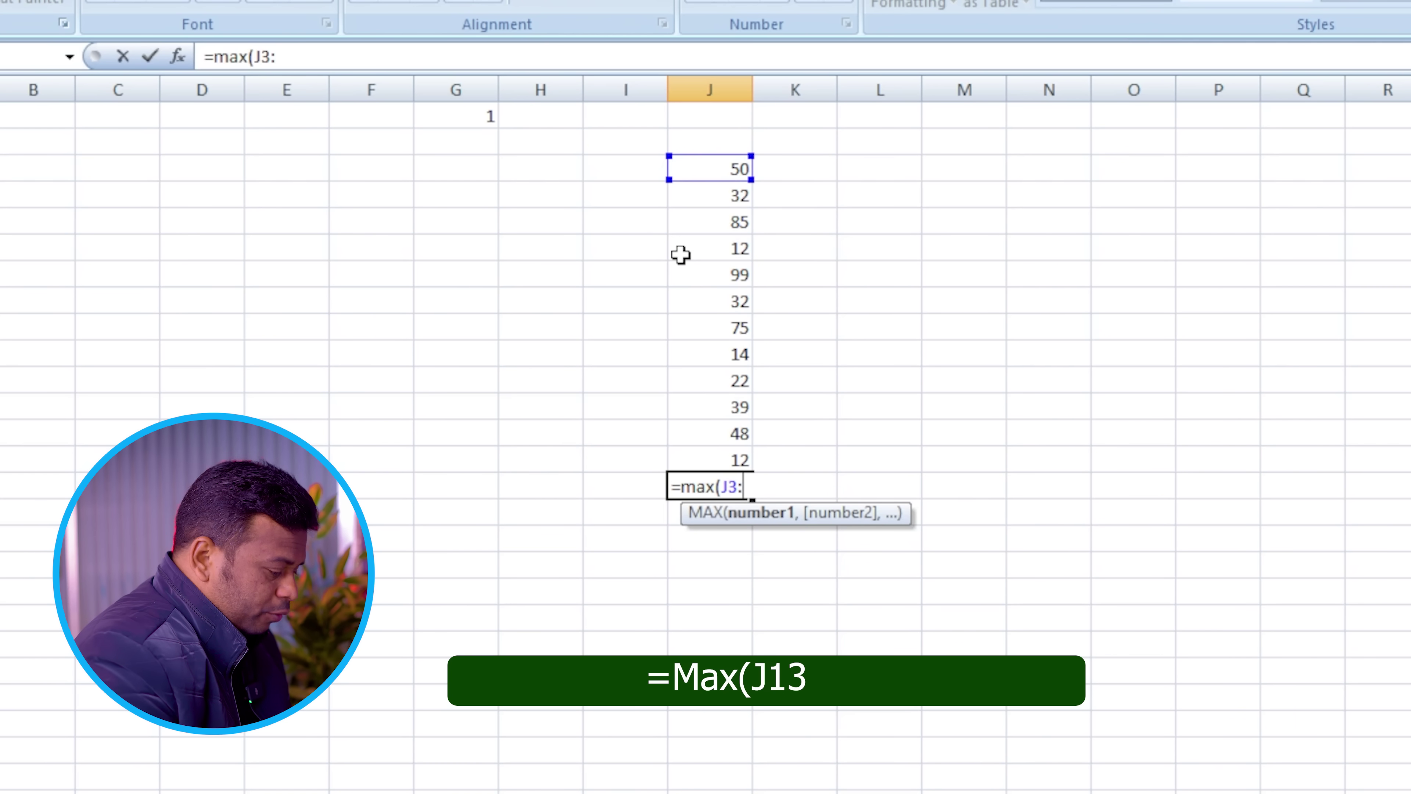
pyautogui.click(722, 459)
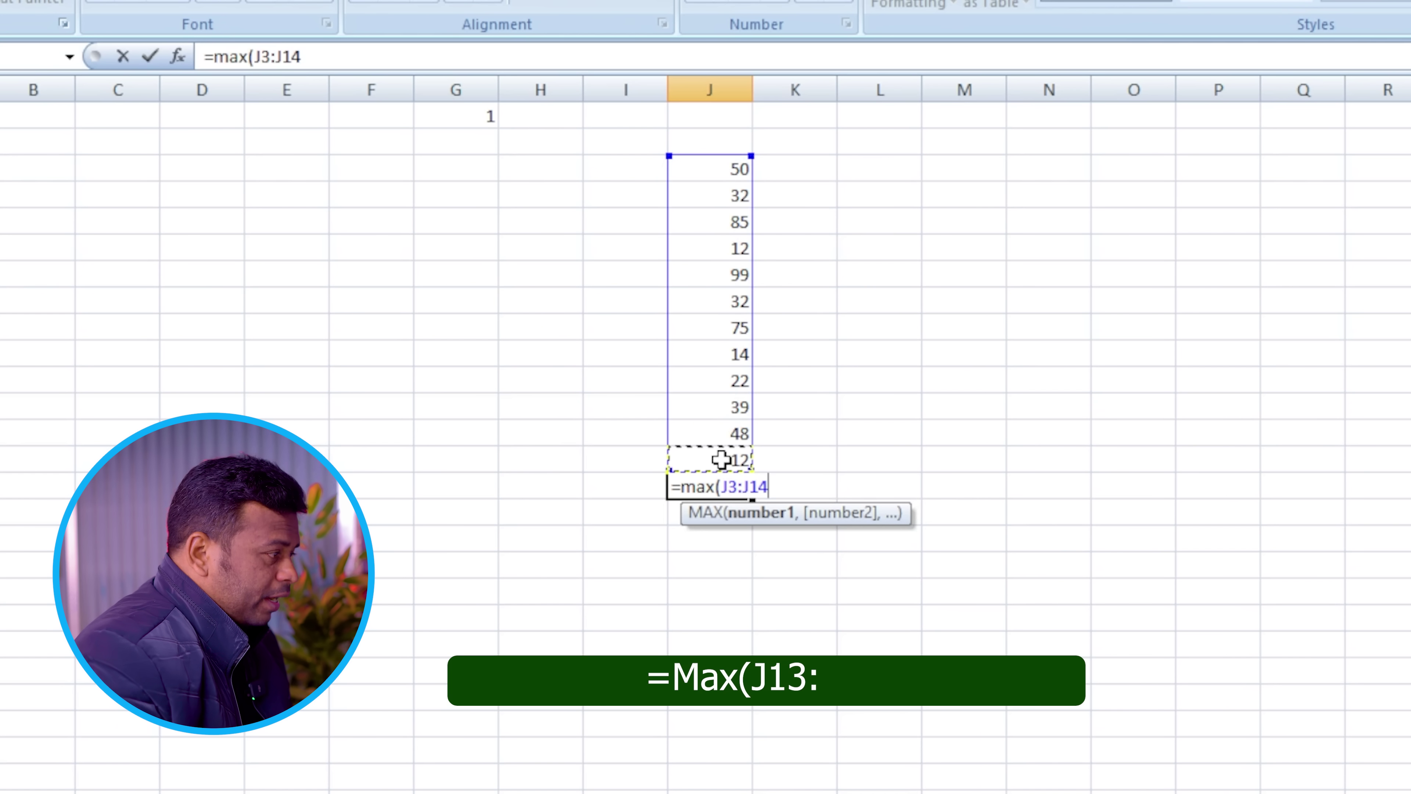
pyautogui.click(714, 435)
pyautogui.write(')')
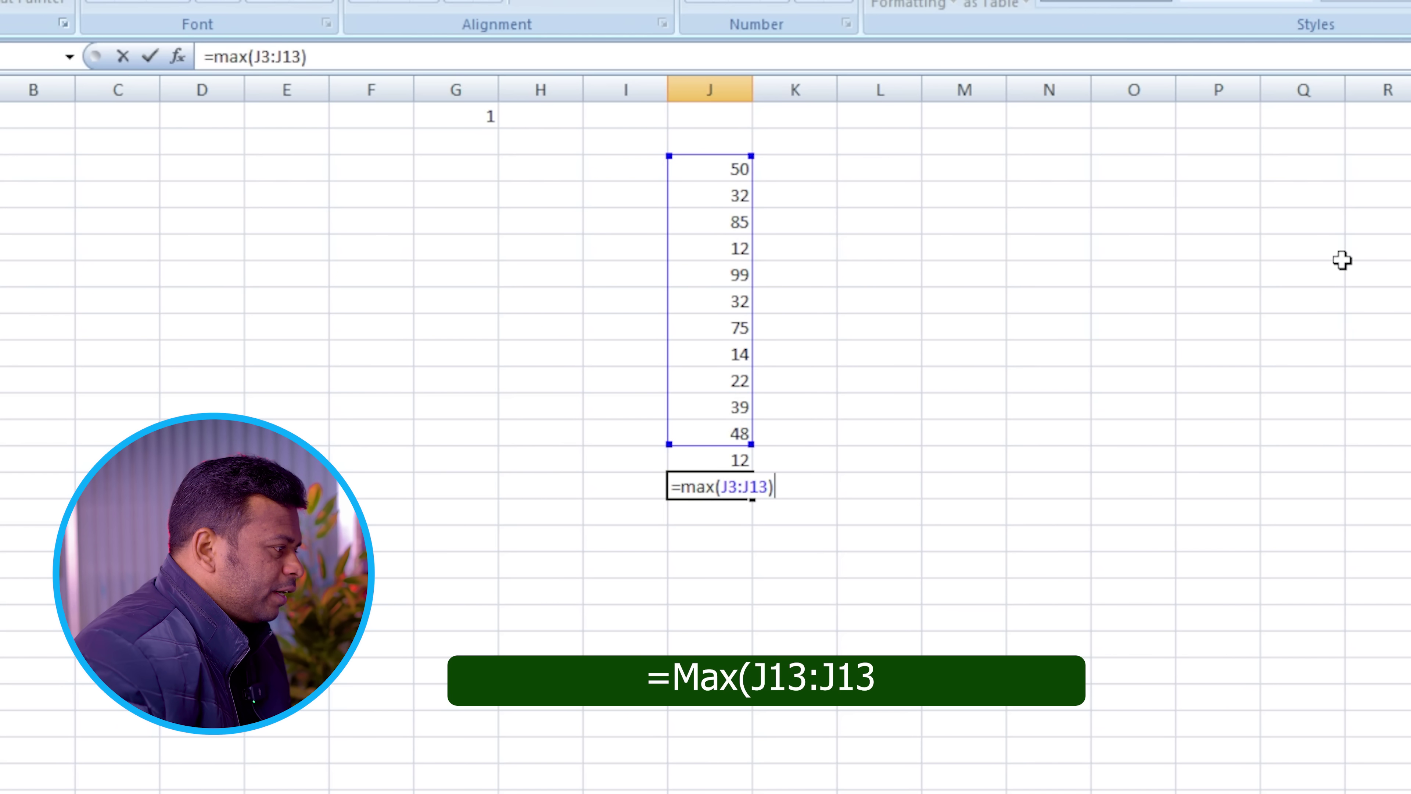
pyautogui.press('Return')
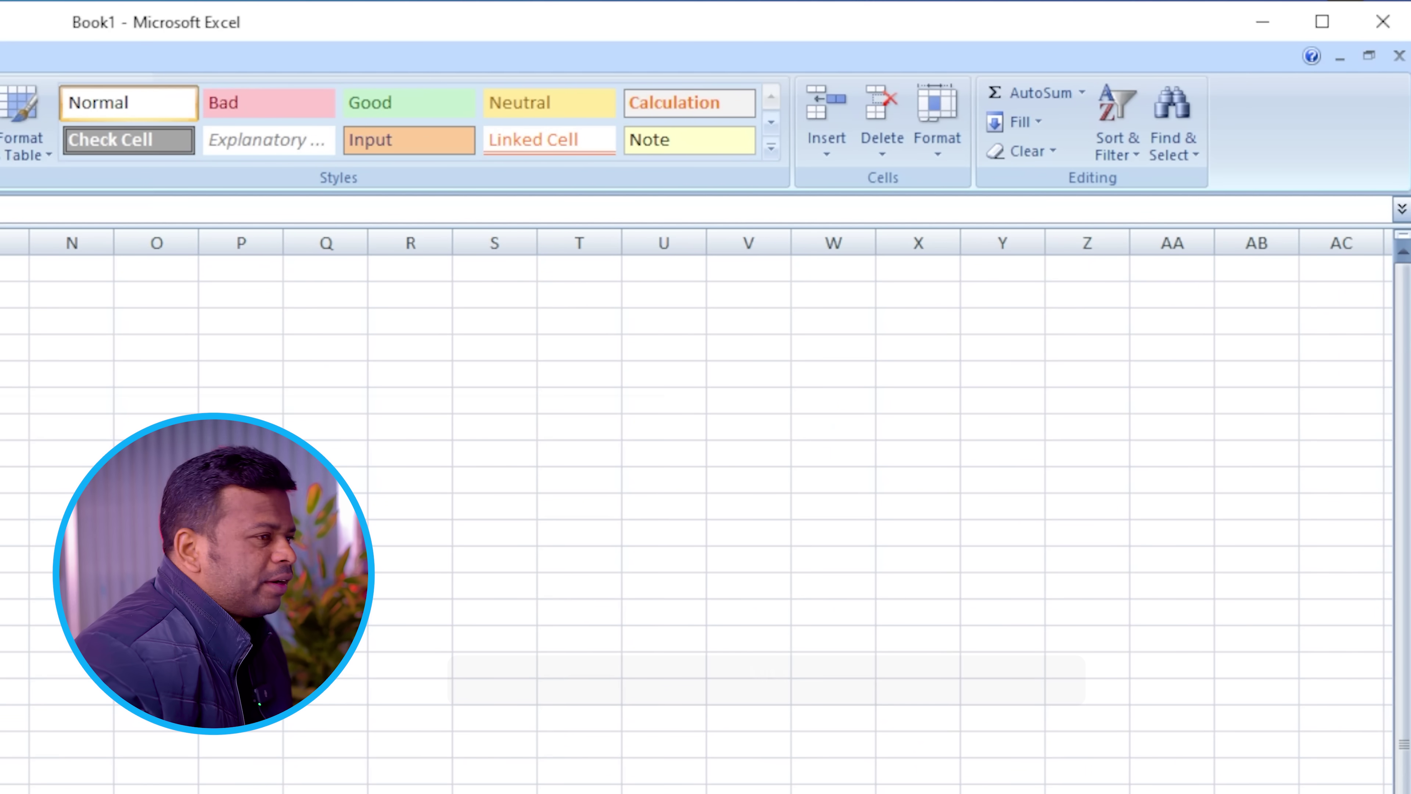
pyautogui.click(1082, 93)
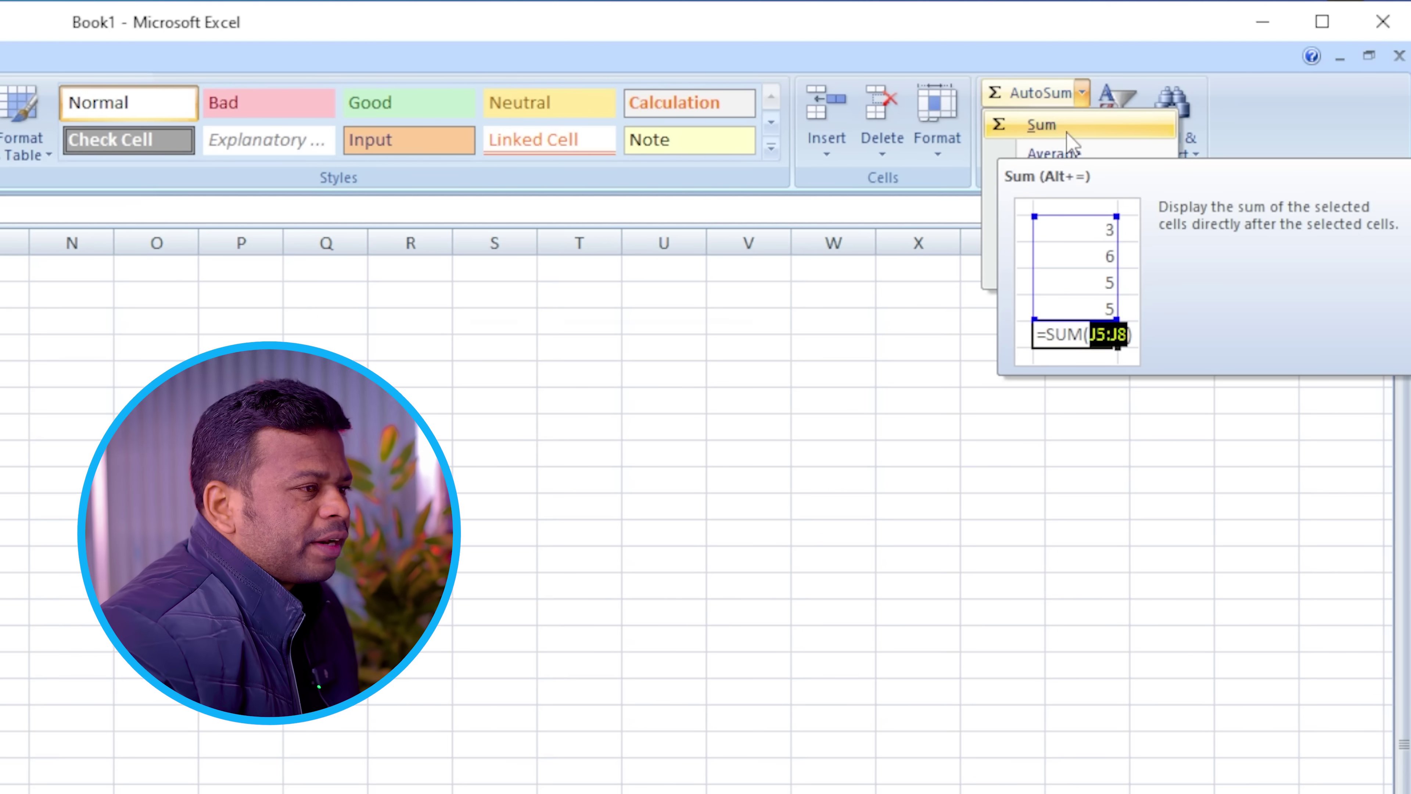
pyautogui.click(191, 690)
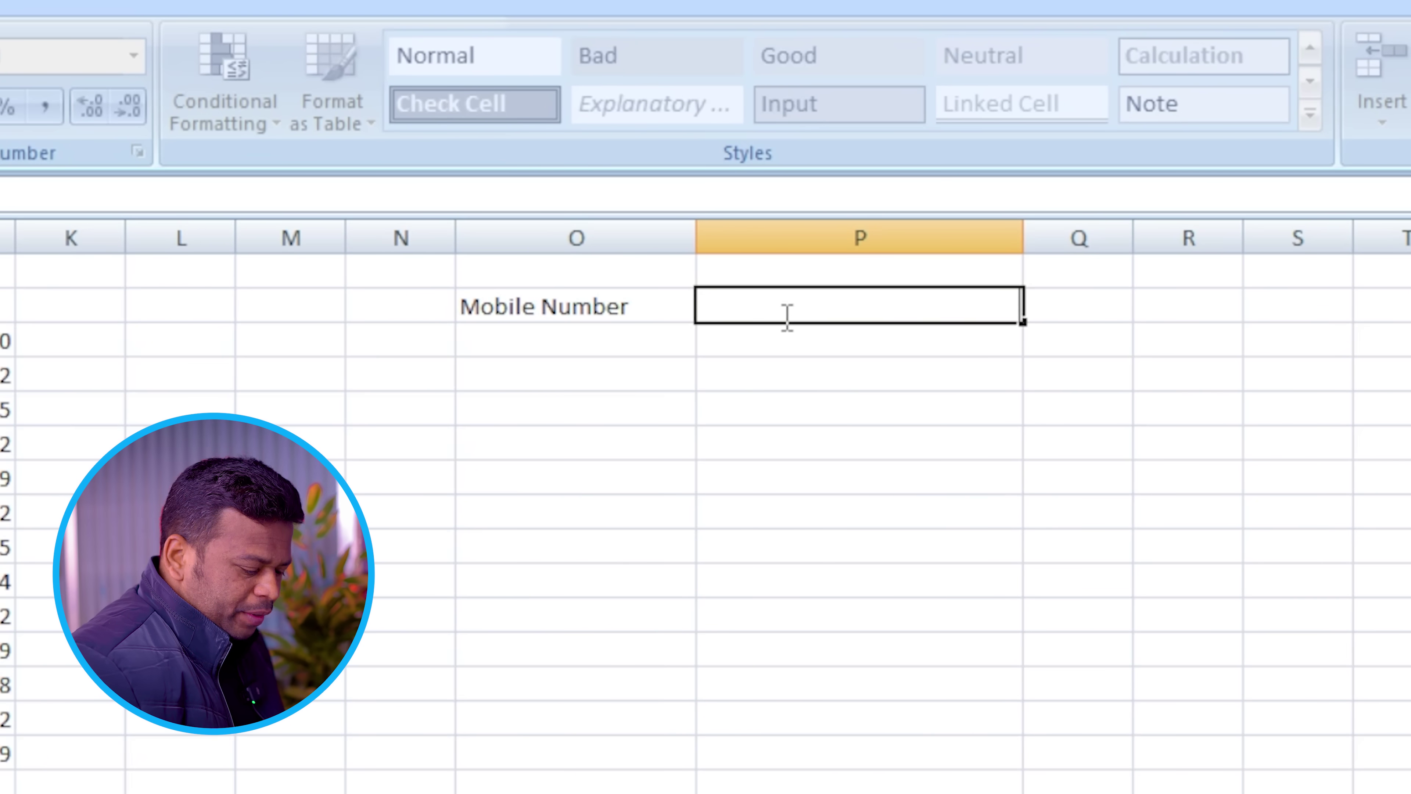
# Enter the mobile number, including its leading zero, in cell P2 beside the Mobile Number label.
pyautogui.press('BackSpace')
pyautogui.write('711')
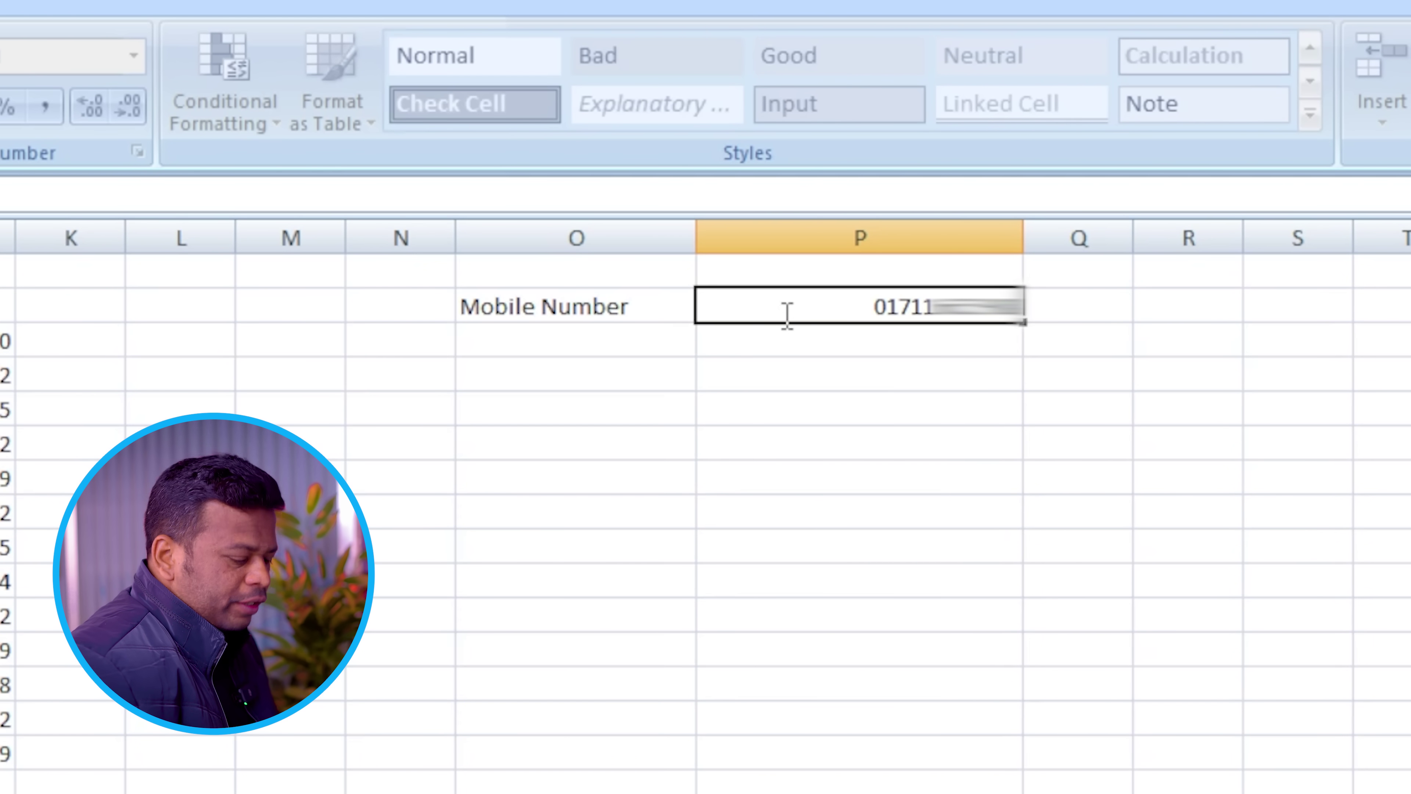
pyautogui.write('6')
pyautogui.press('Return')
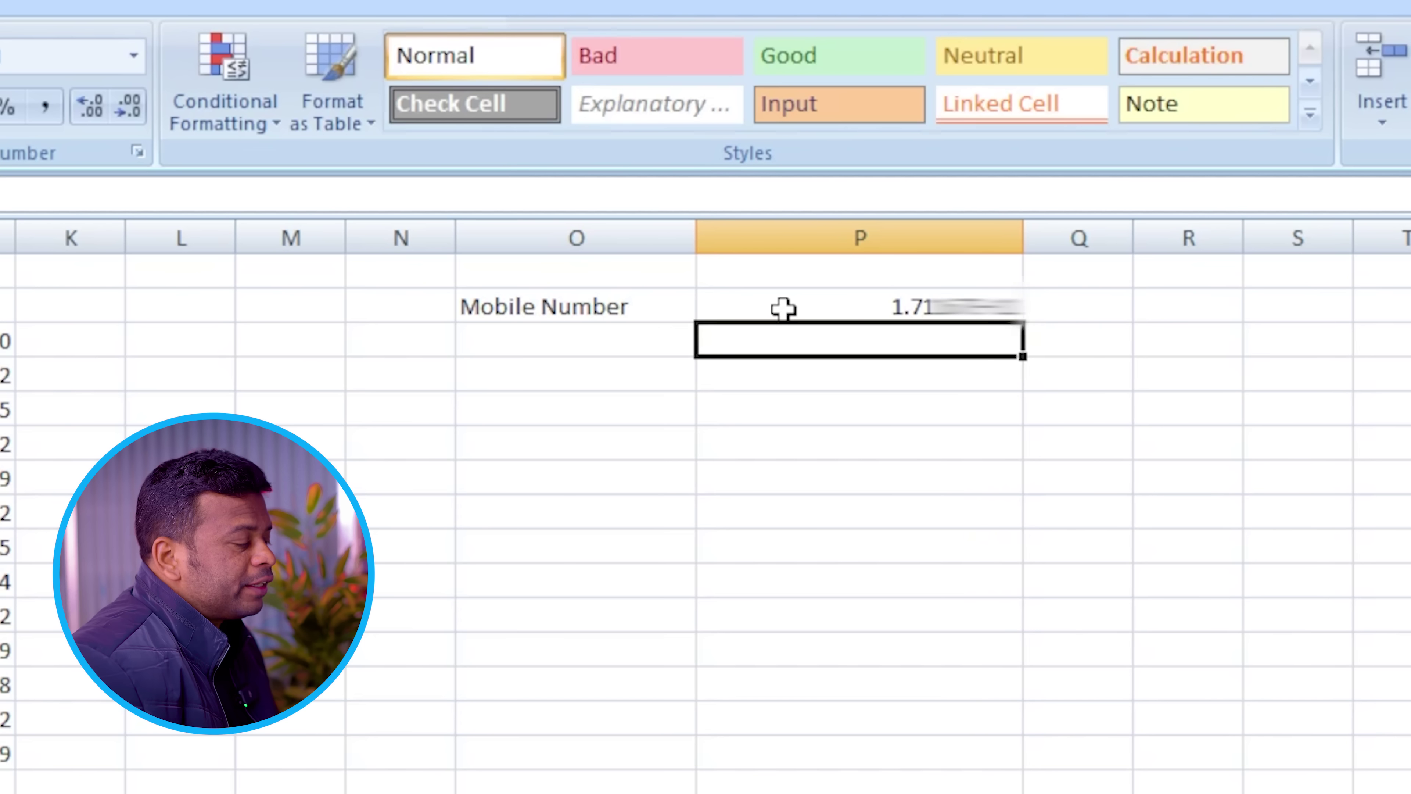
# Format the whole of column P as Text so entries are shown exactly as entered.
pyautogui.click(887, 301)
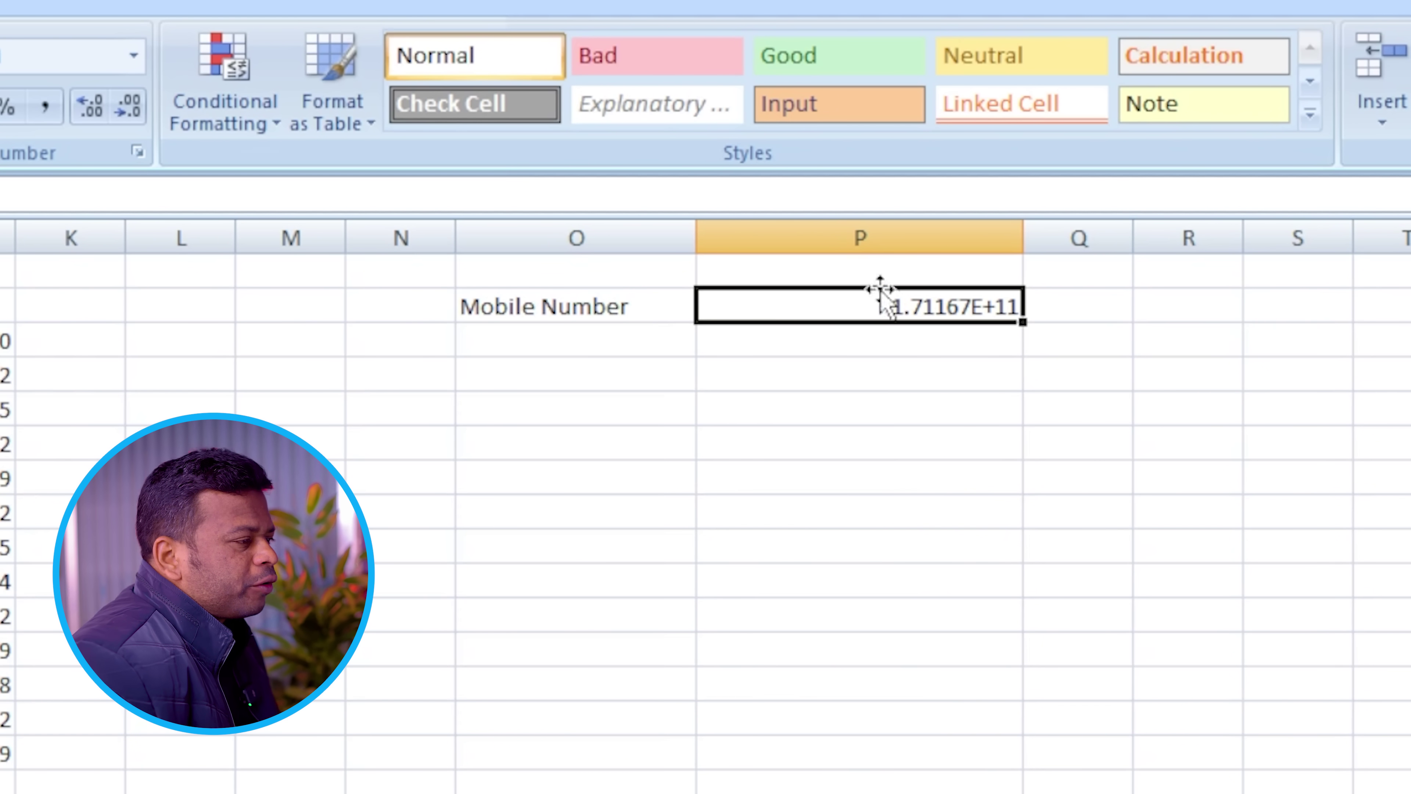
pyautogui.click(895, 233)
pyautogui.rightClick(895, 234)
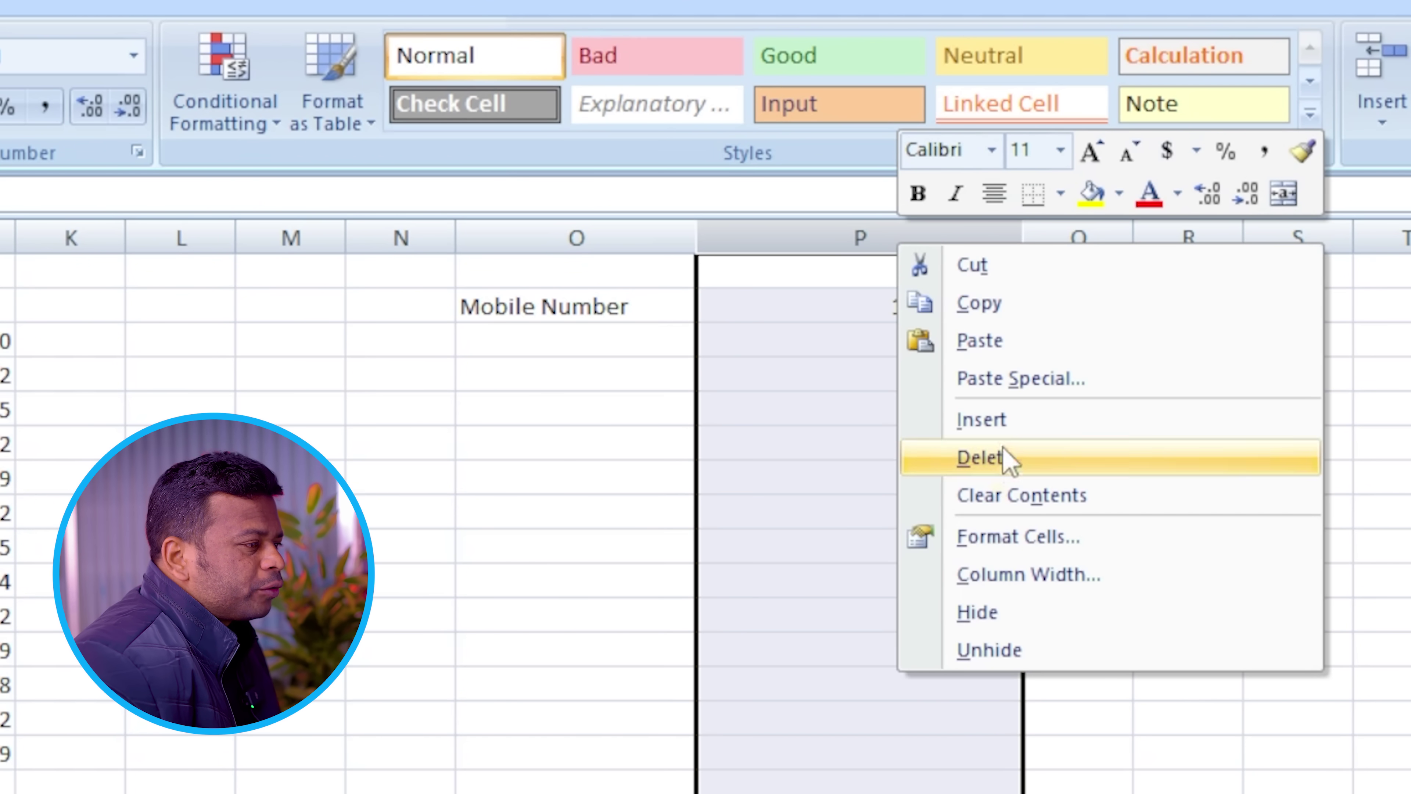
pyautogui.click(1028, 536)
pyautogui.click(647, 469)
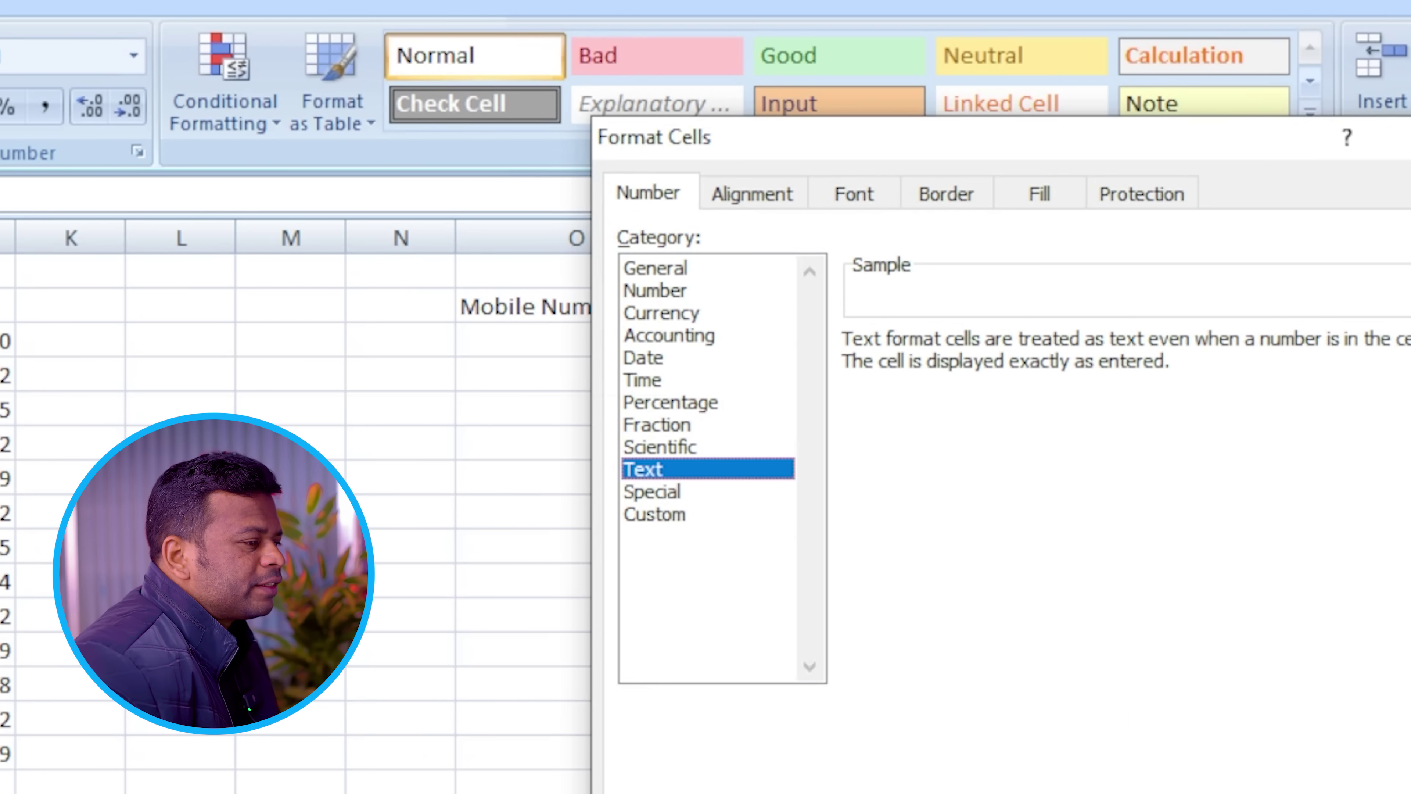
pyautogui.press('Return')
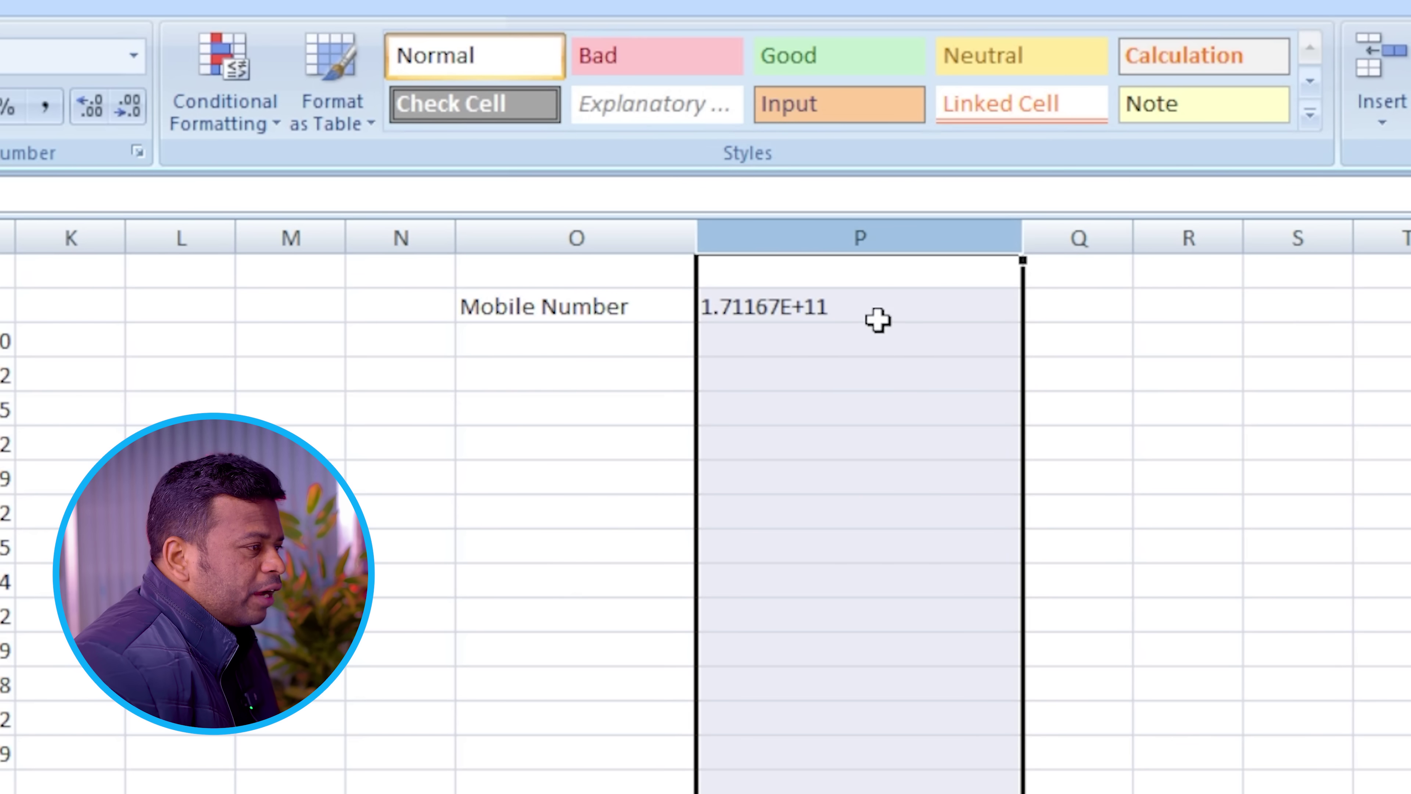
# Edit the mobile number in cell P2 to put back its leading zero.
pyautogui.click(877, 318)
pyautogui.doubleClick(878, 317)
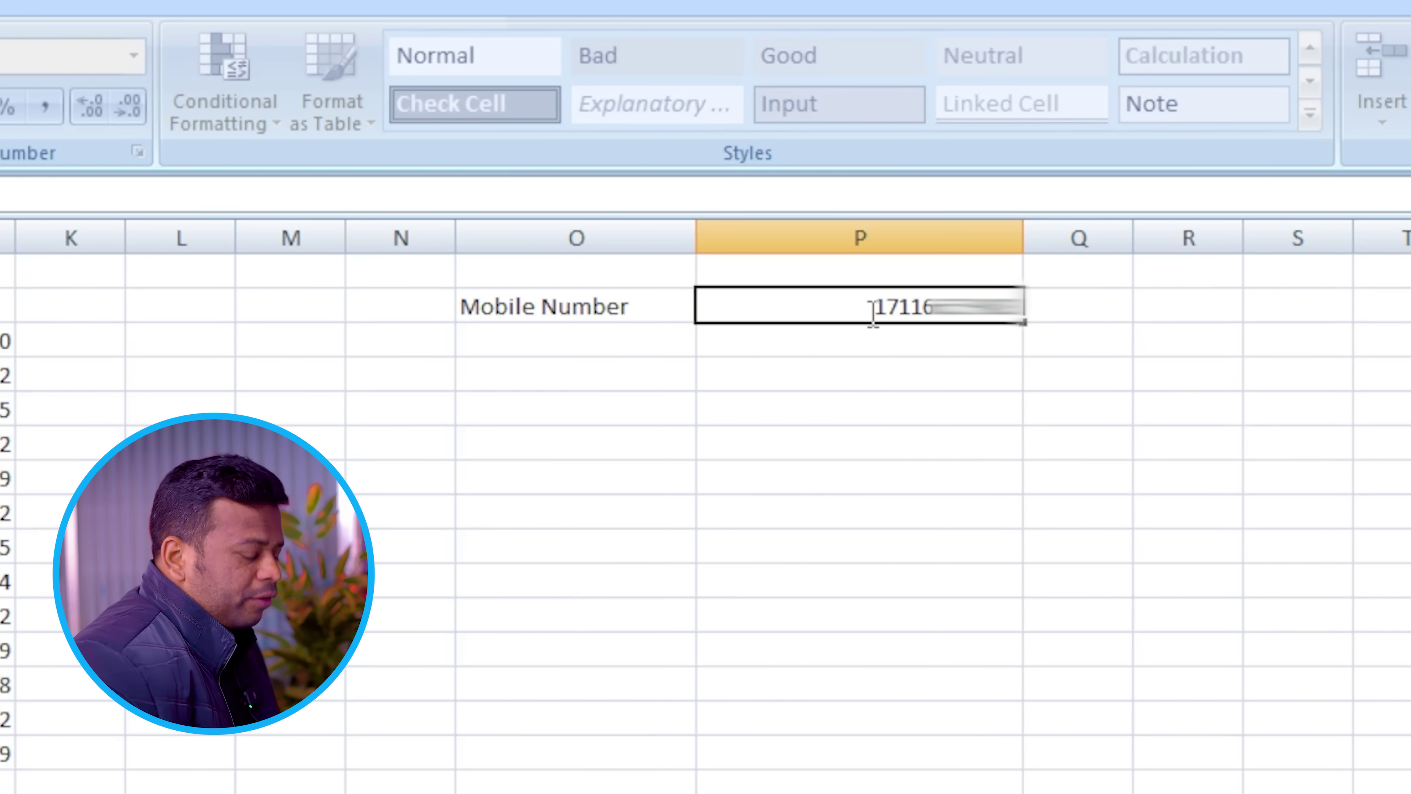
pyautogui.press('Return')
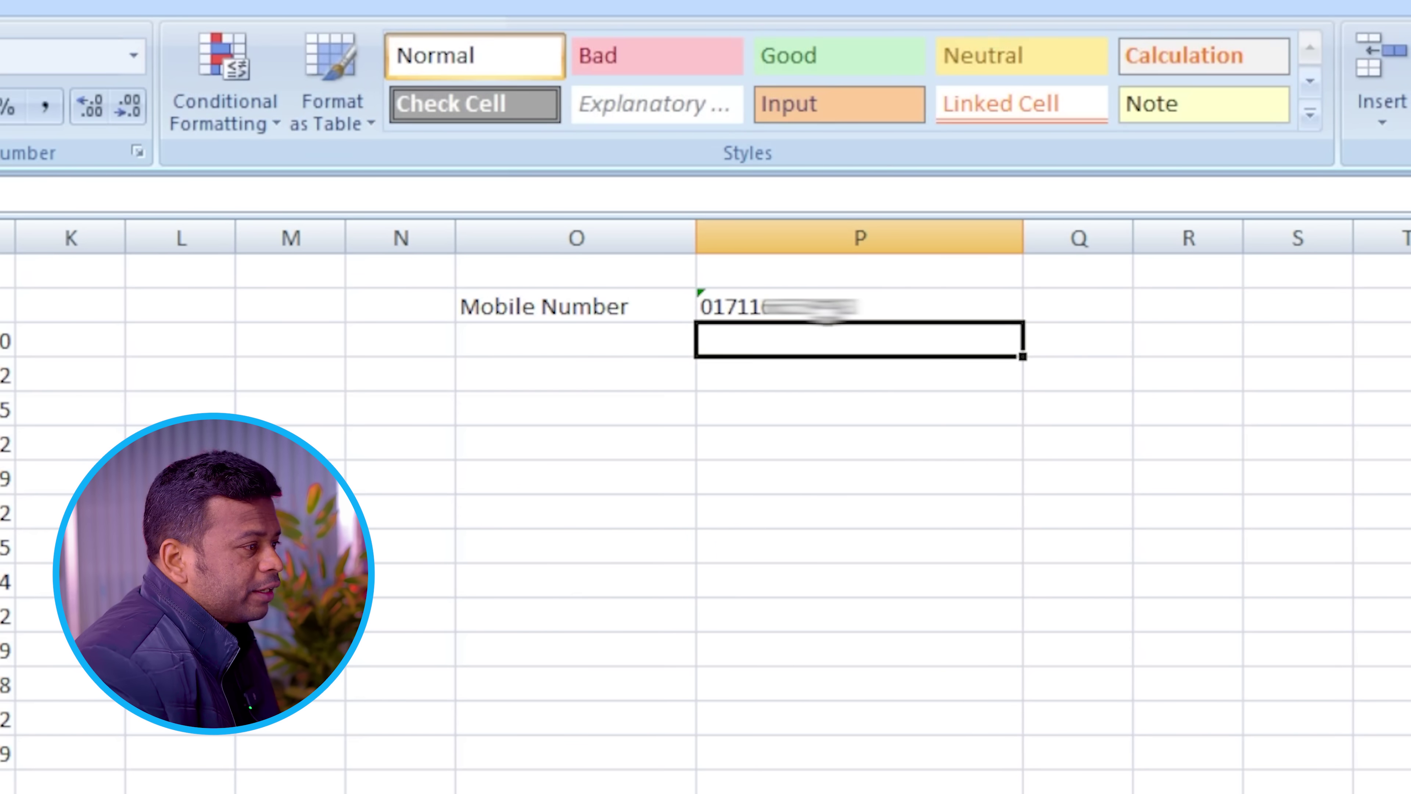
pyautogui.press('Down')
pyautogui.press('Down')
pyautogui.press('Down')
pyautogui.press('Down')
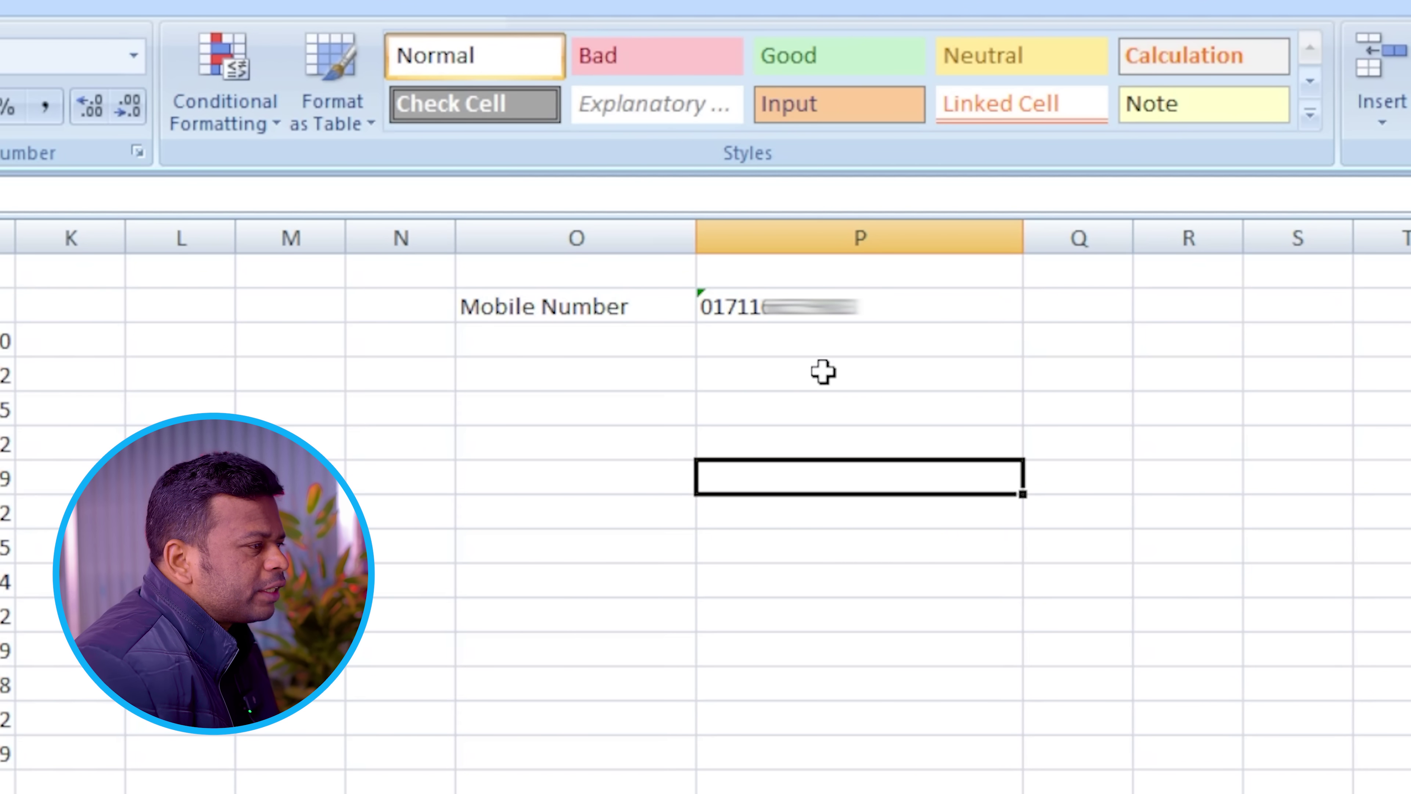
# Open the Format Cells settings for the mobile number in cell P2.
pyautogui.click(811, 306)
pyautogui.rightClick(811, 306)
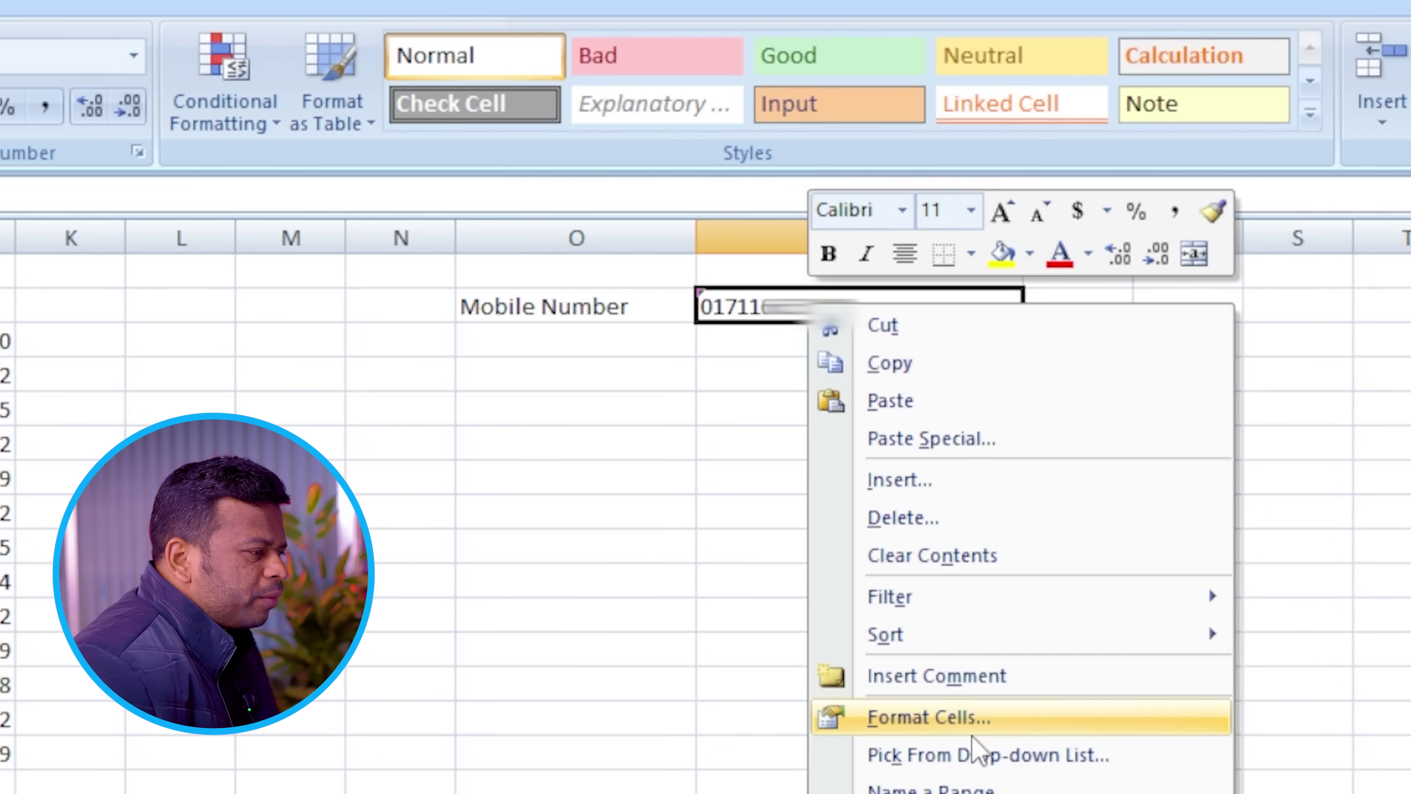
pyautogui.click(975, 725)
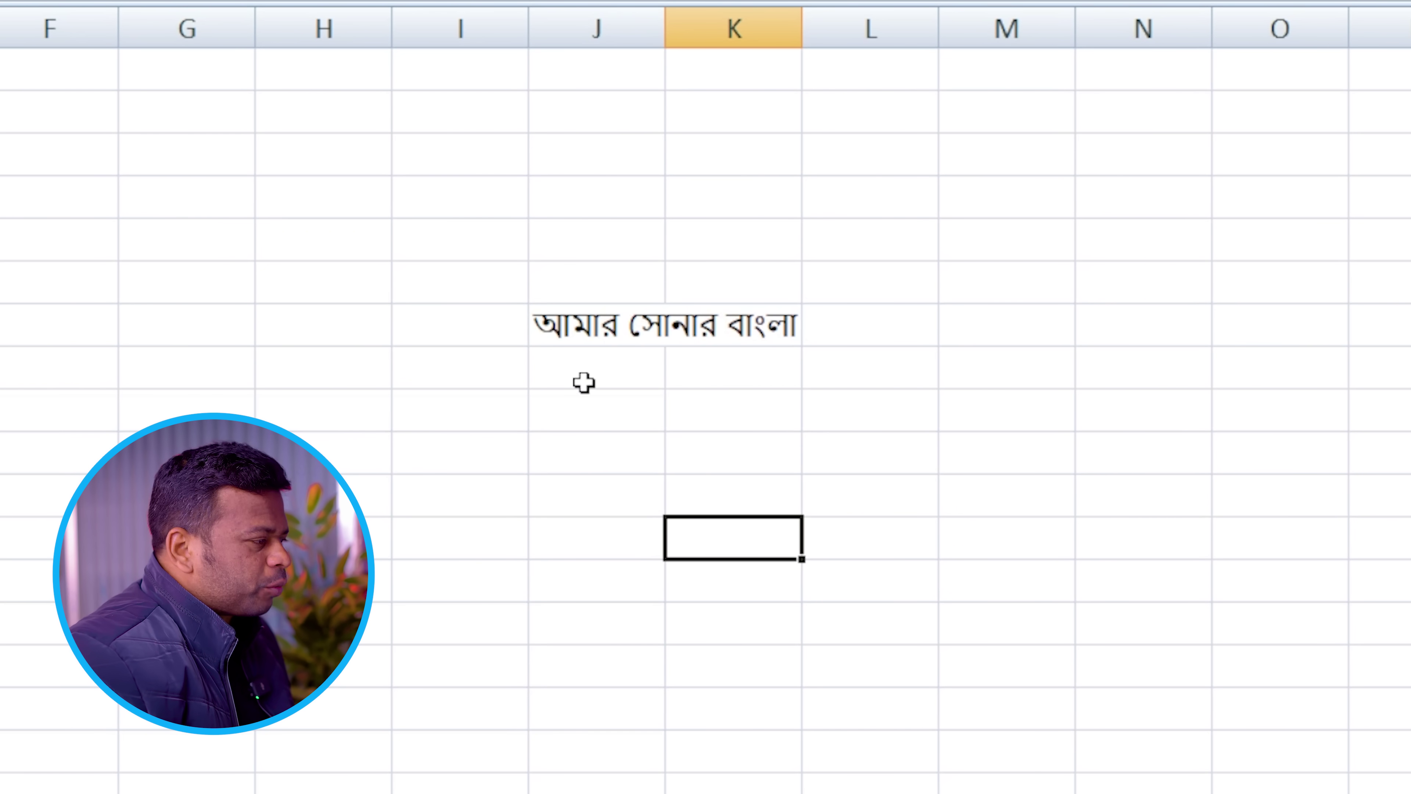
# Wrap the Bengali text in cell J7 so it fits within the column's width.
pyautogui.click(585, 328)
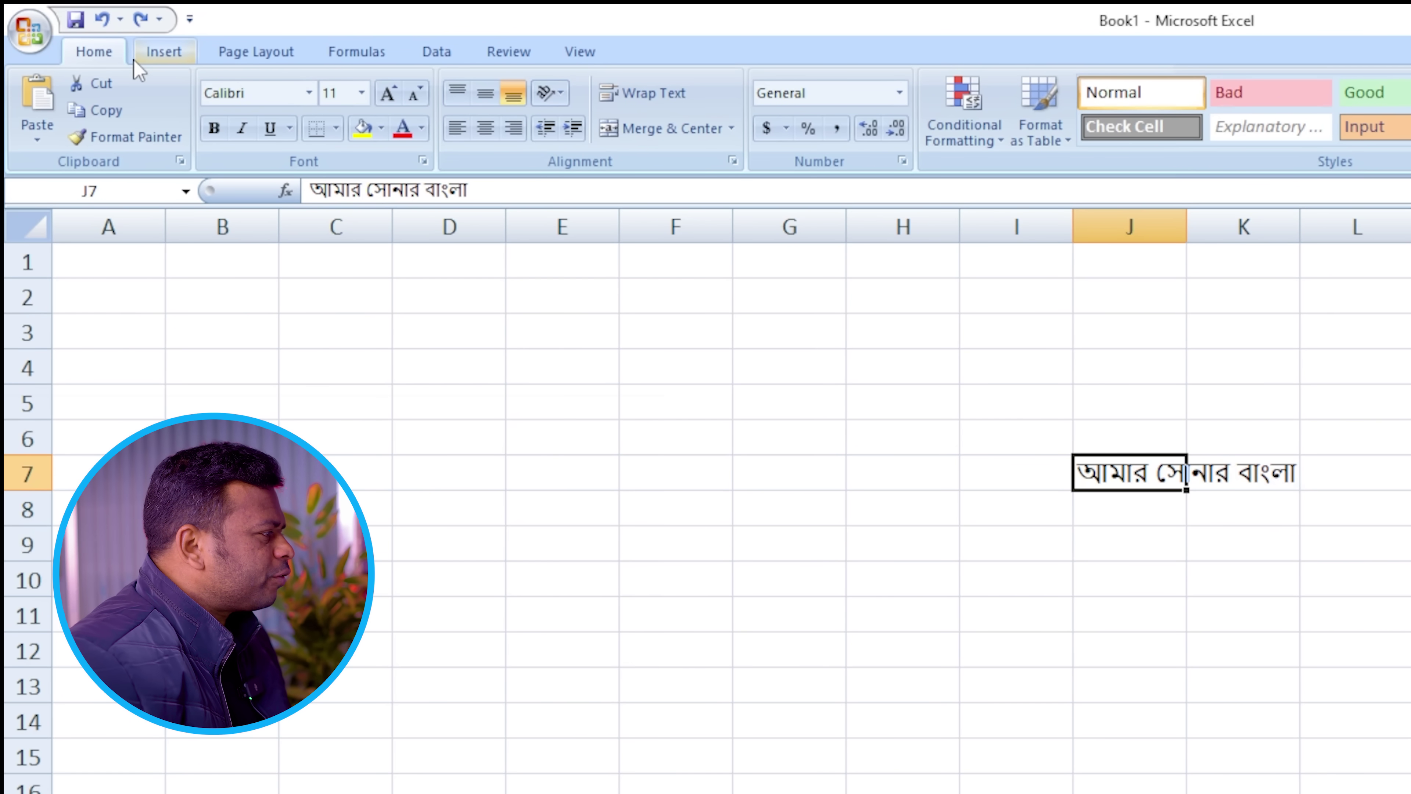
pyautogui.click(646, 105)
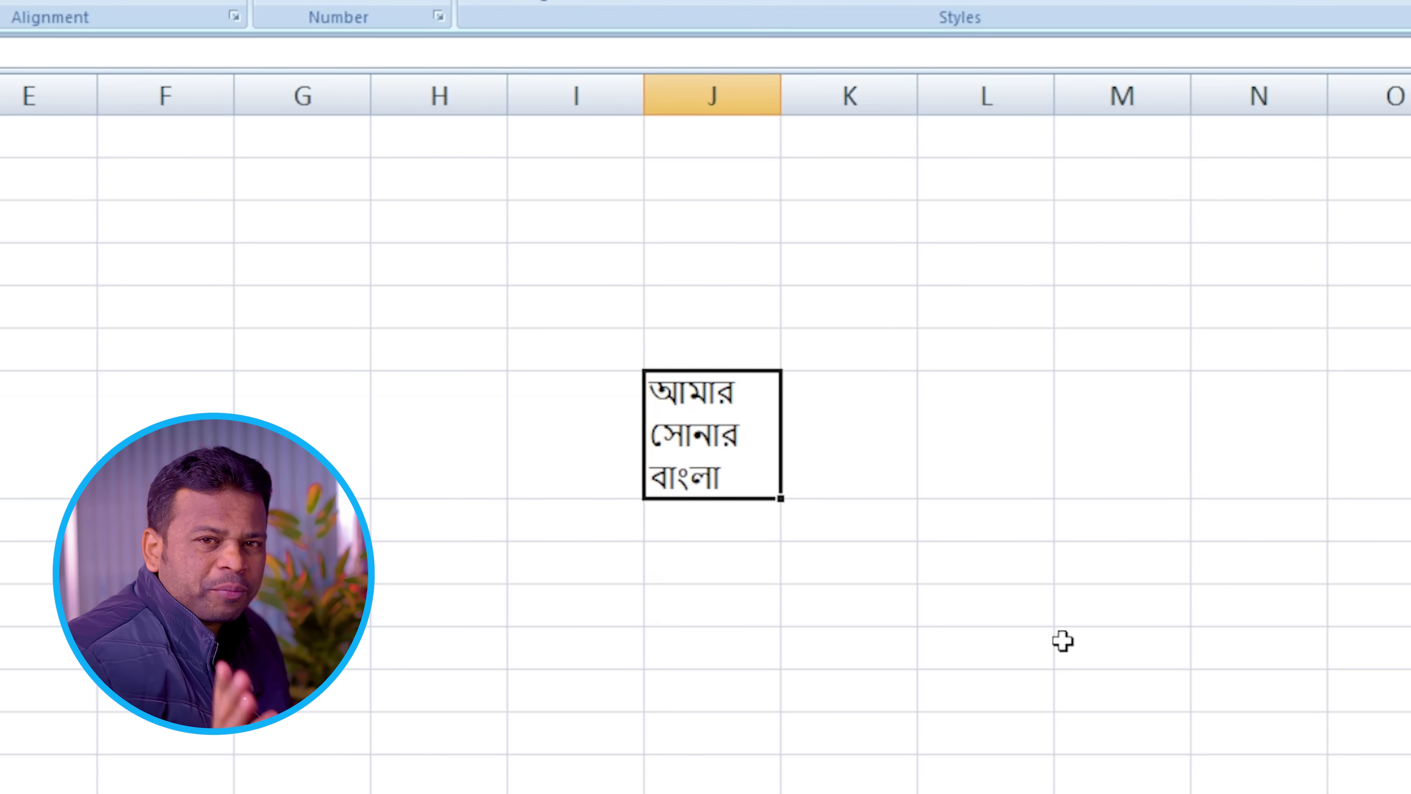
# Widen column J slightly by its right border and increase the height of row 1 by its lower border.
pyautogui.click(838, 479)
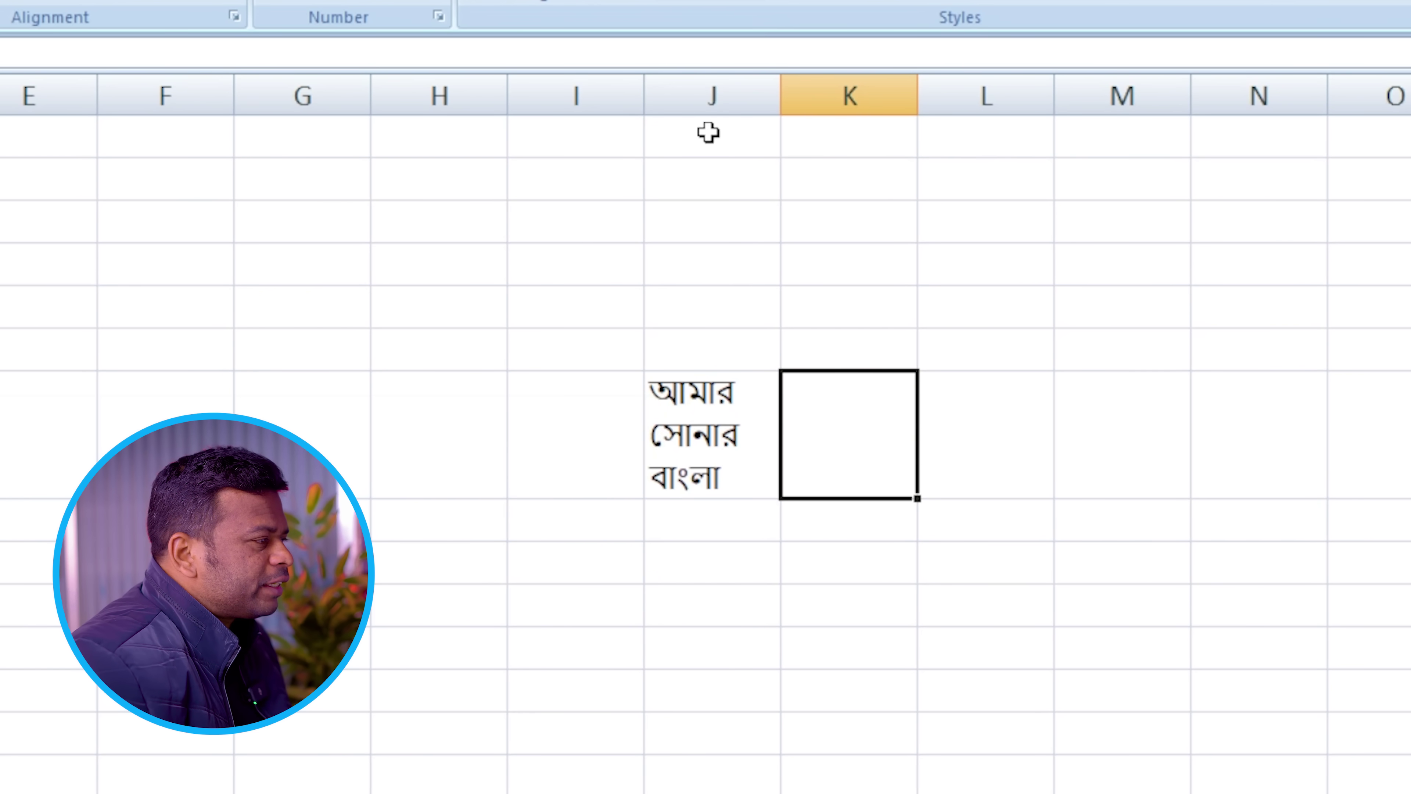
pyautogui.moveTo(781, 109); pyautogui.dragTo(804, 129)
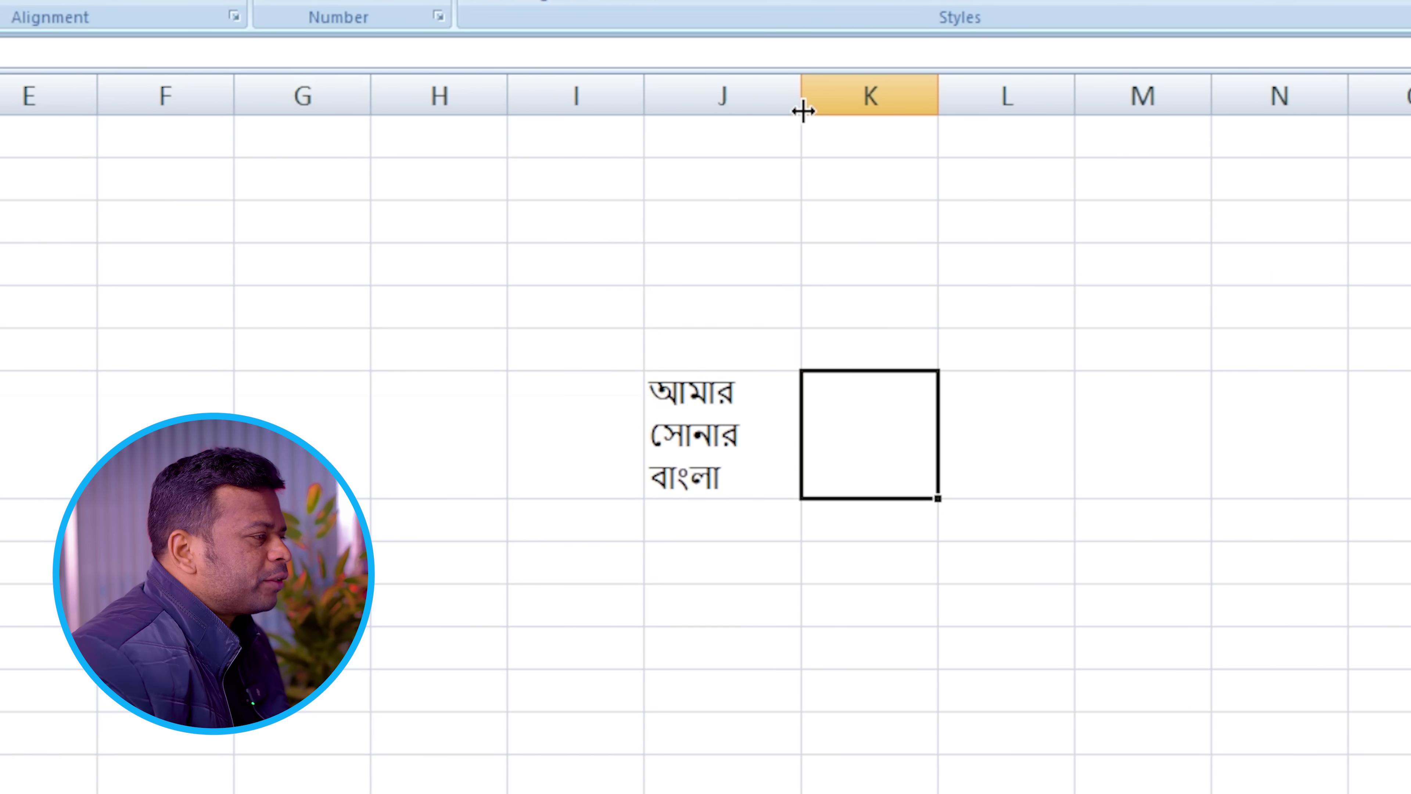
pyautogui.click(905, 143)
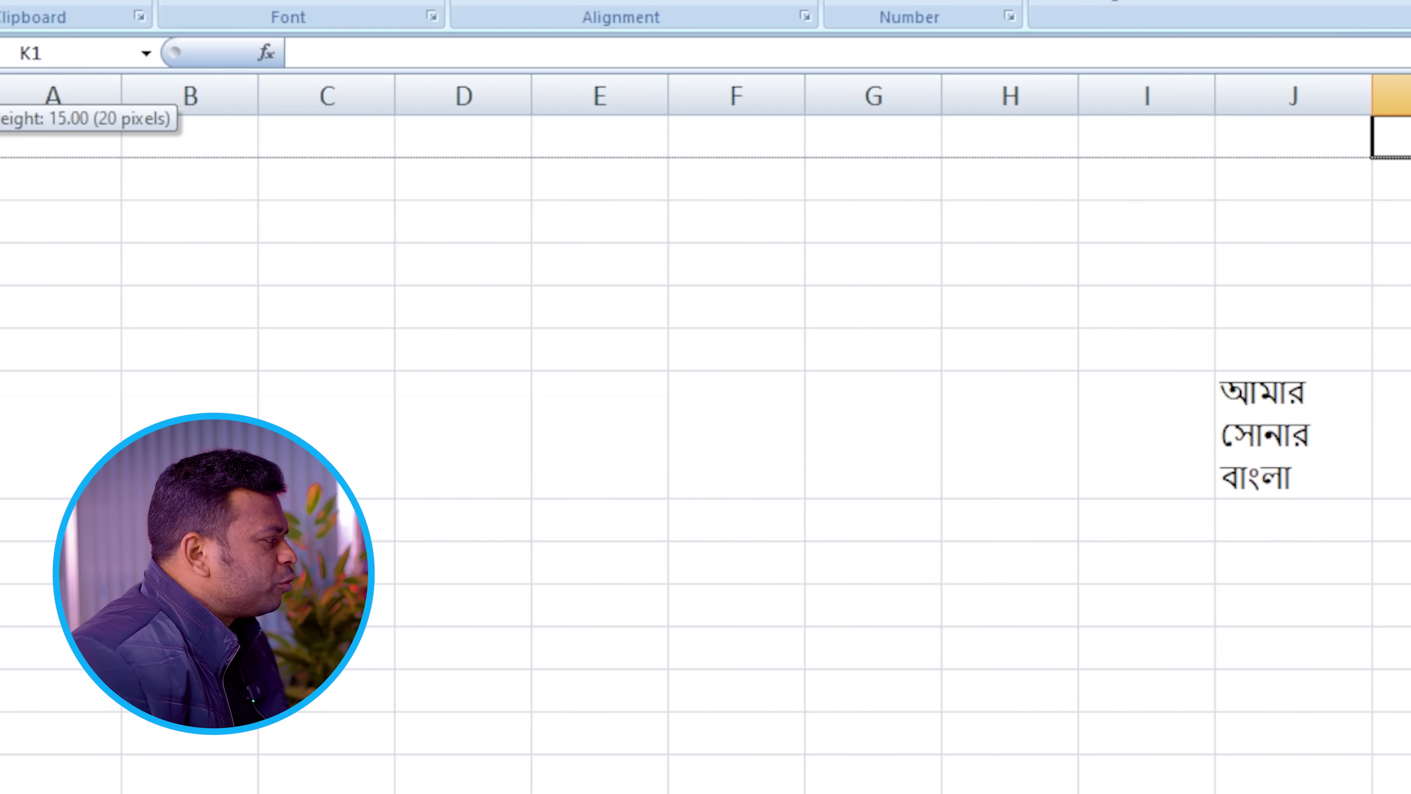
pyautogui.moveTo(0, 158); pyautogui.dragTo(53, 170)
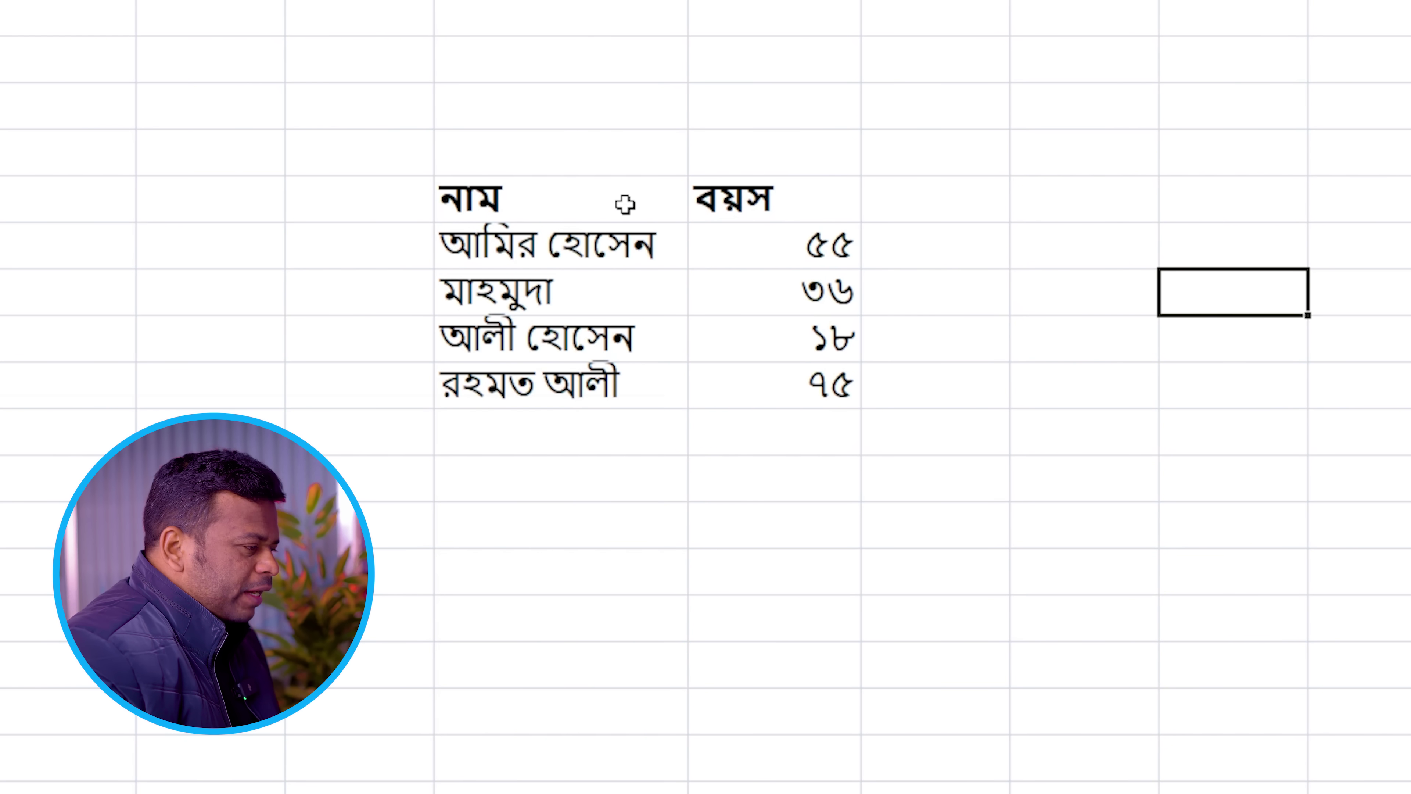
# Select the first person's name in the name and age list.
pyautogui.click(633, 250)
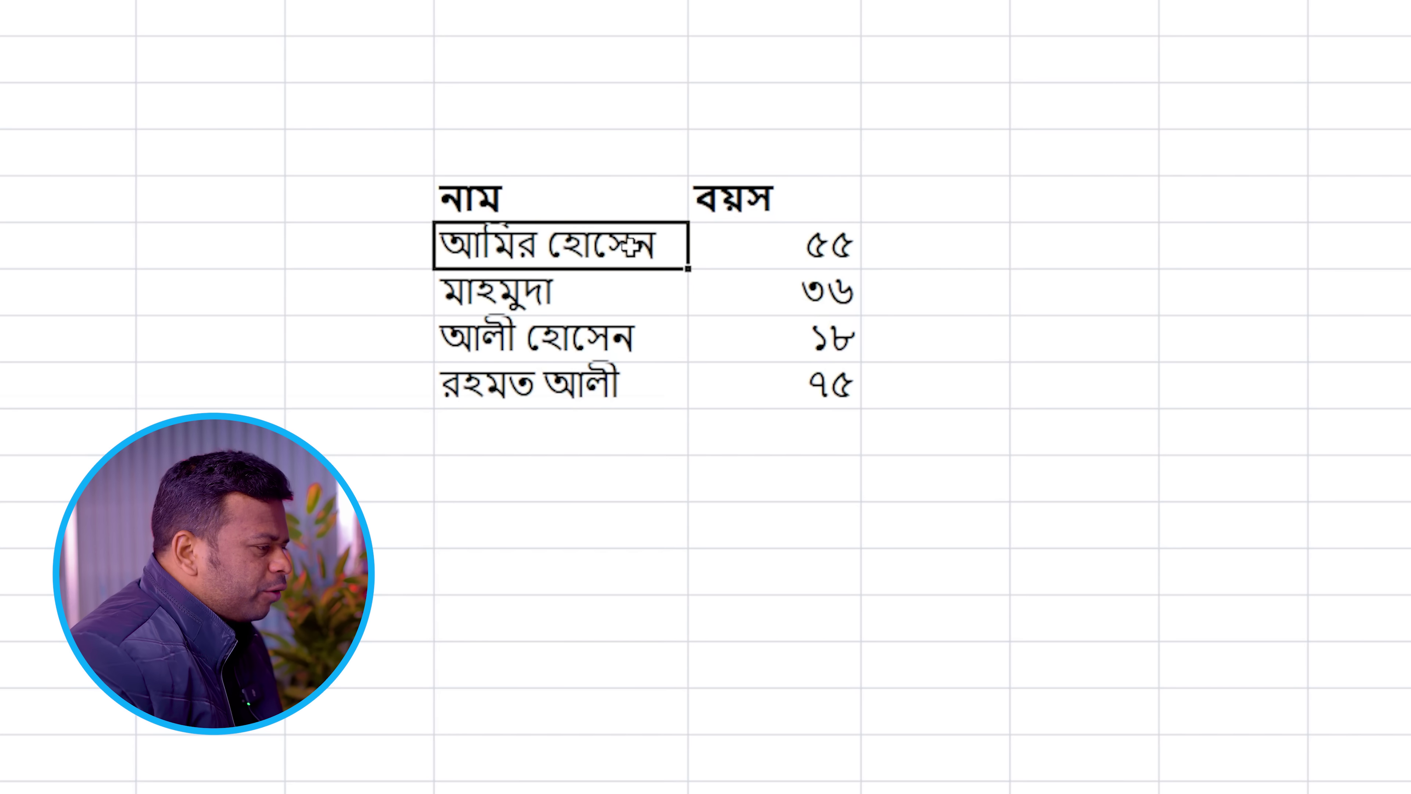